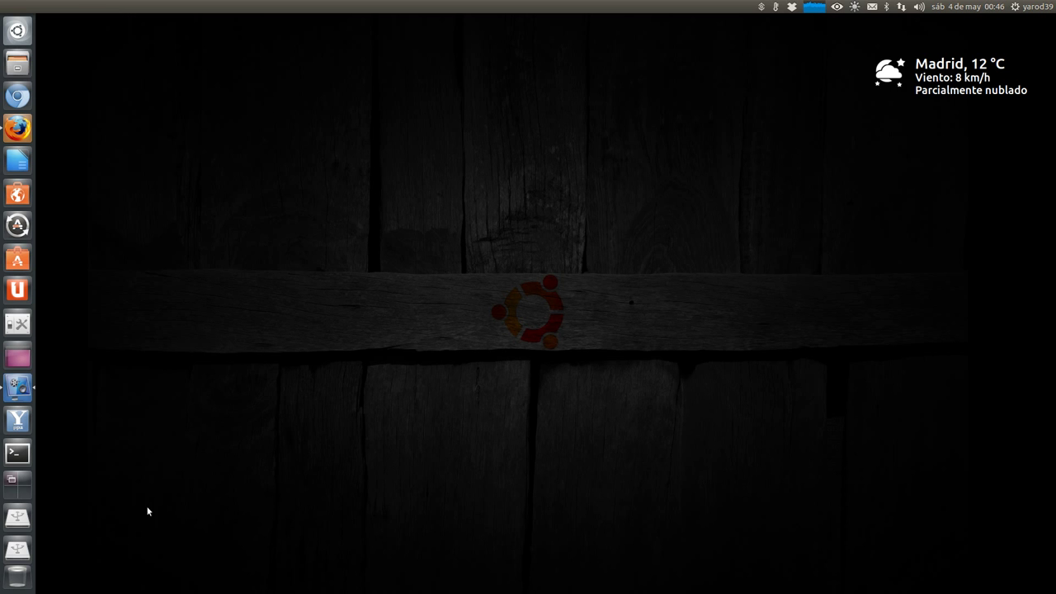
Switch to the empty upper-right workspace and return to the upper-left workspace.
left_click(14, 481)
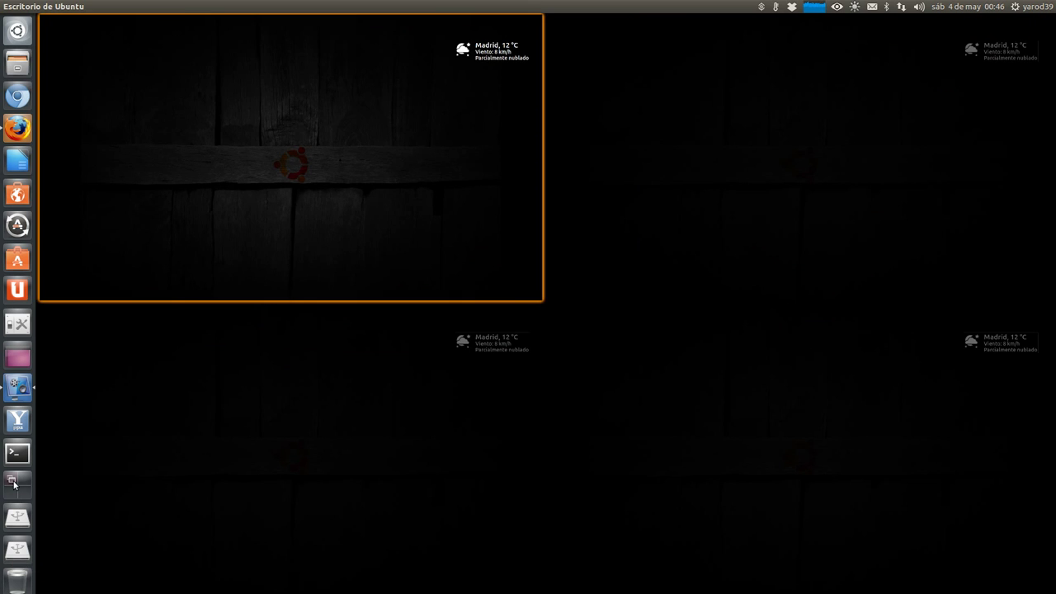
left_click(747, 138)
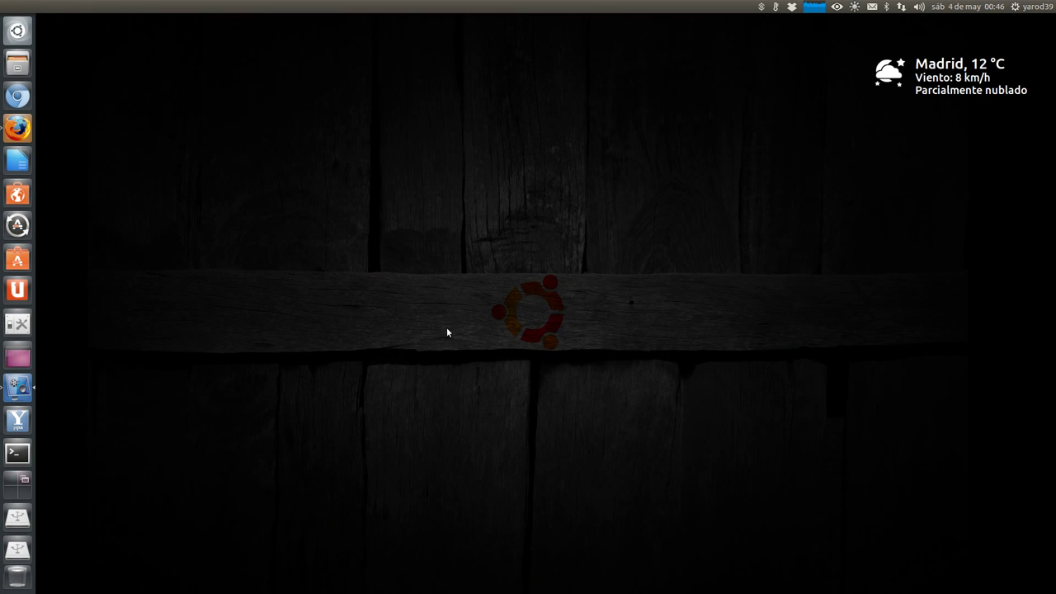
left_click(18, 479)
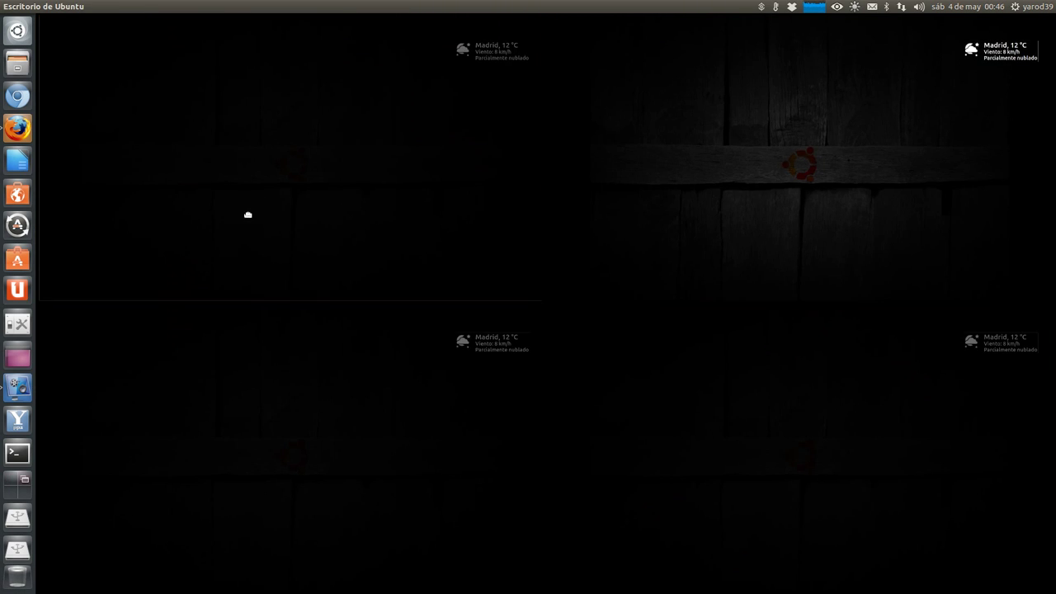
left_click(248, 238)
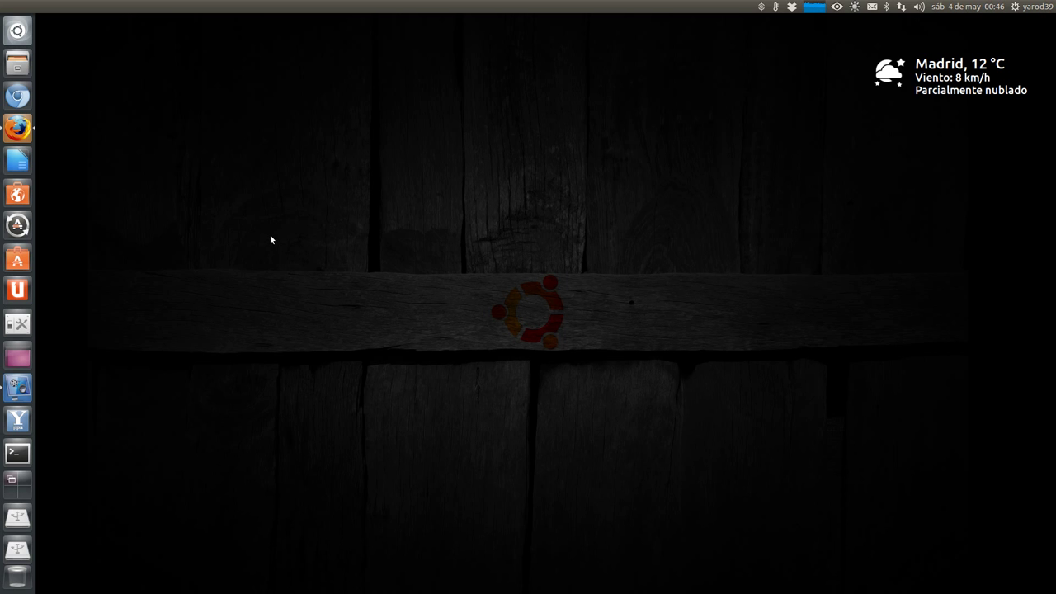
Switch to Firefox and read the Flat Weather article down to its installation instructions.
left_click(20, 128)
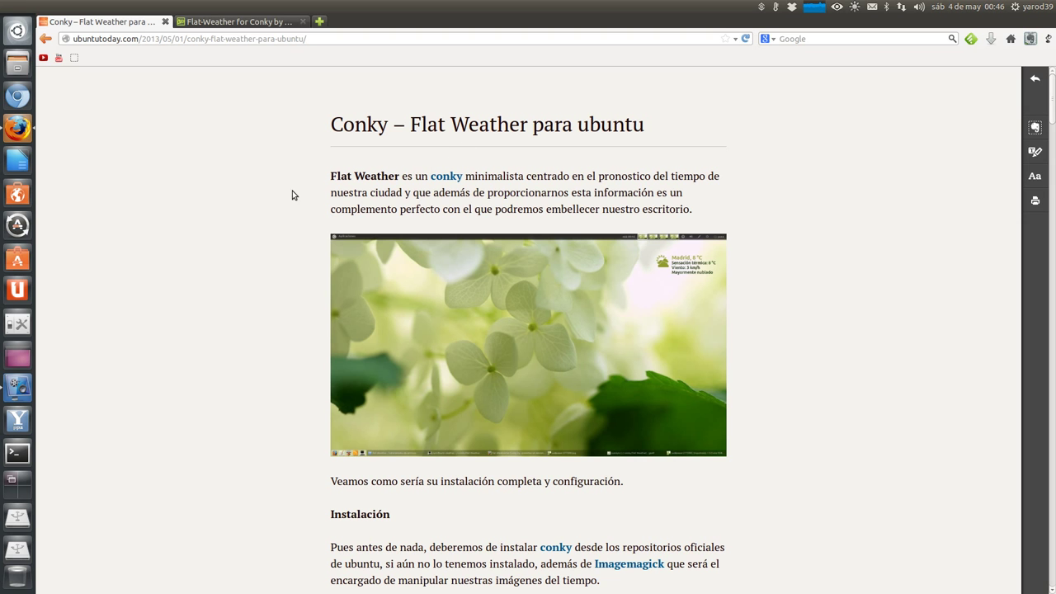
scroll(302, 198, "down", 3)
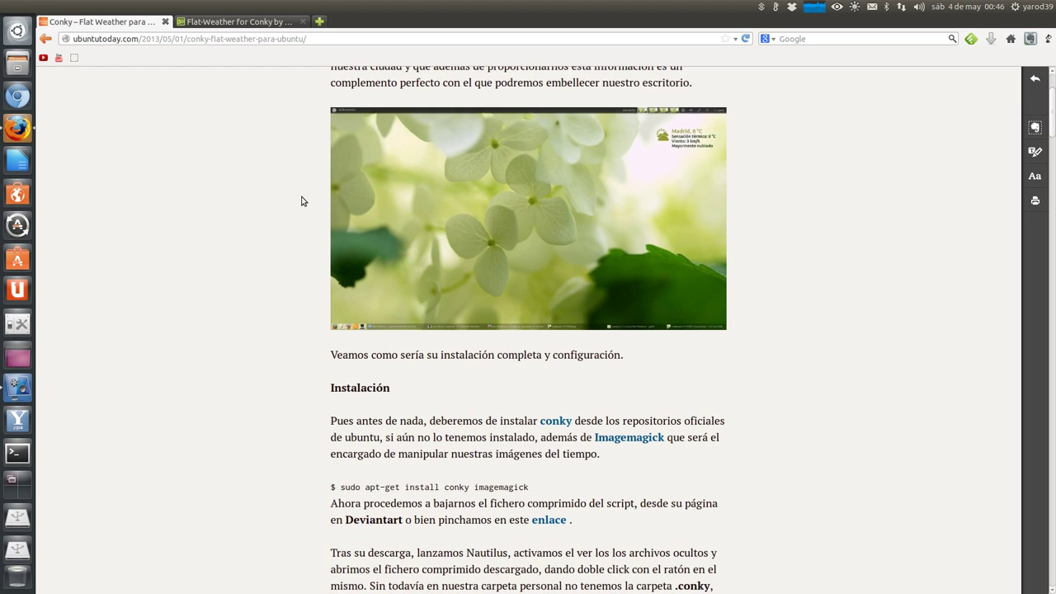
scroll(301, 201, "down", 5)
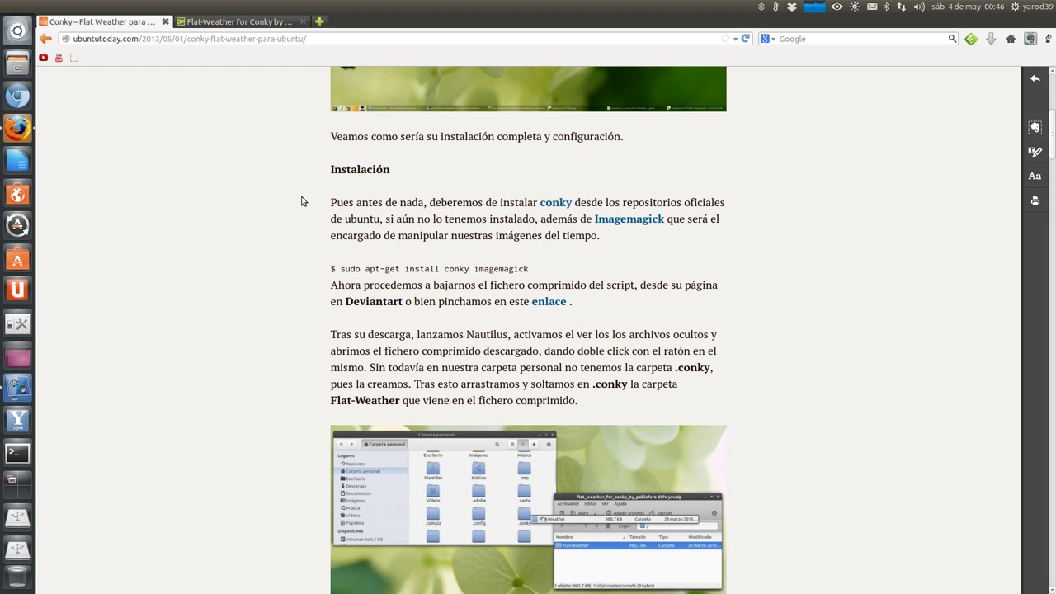
scroll(300, 198, "down", 1)
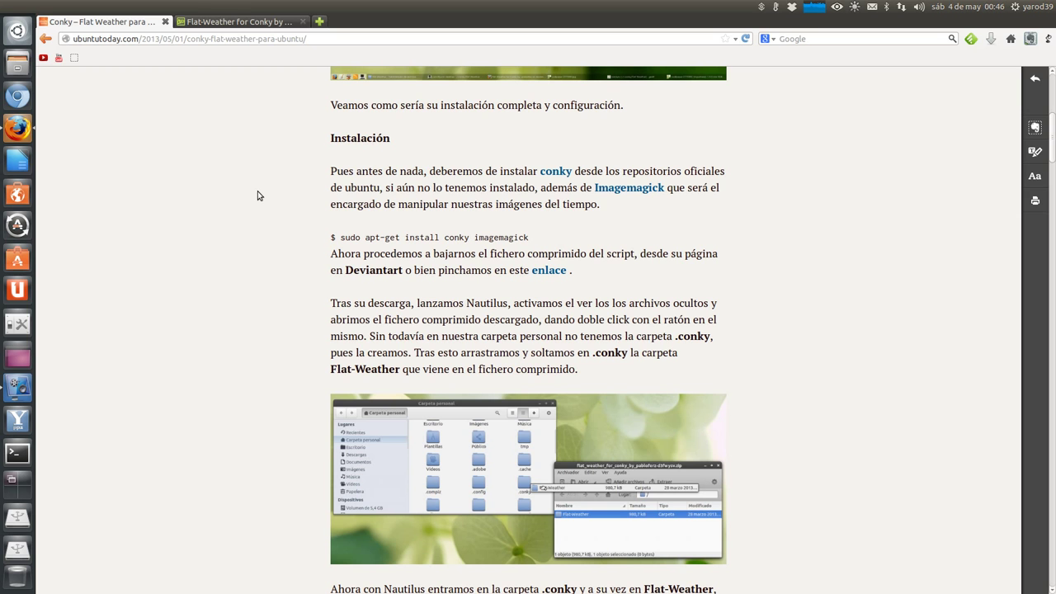
Open a terminal and enter the command sudo apt-get install conky imagemagick without running it.
key("ctrl+alt+t")
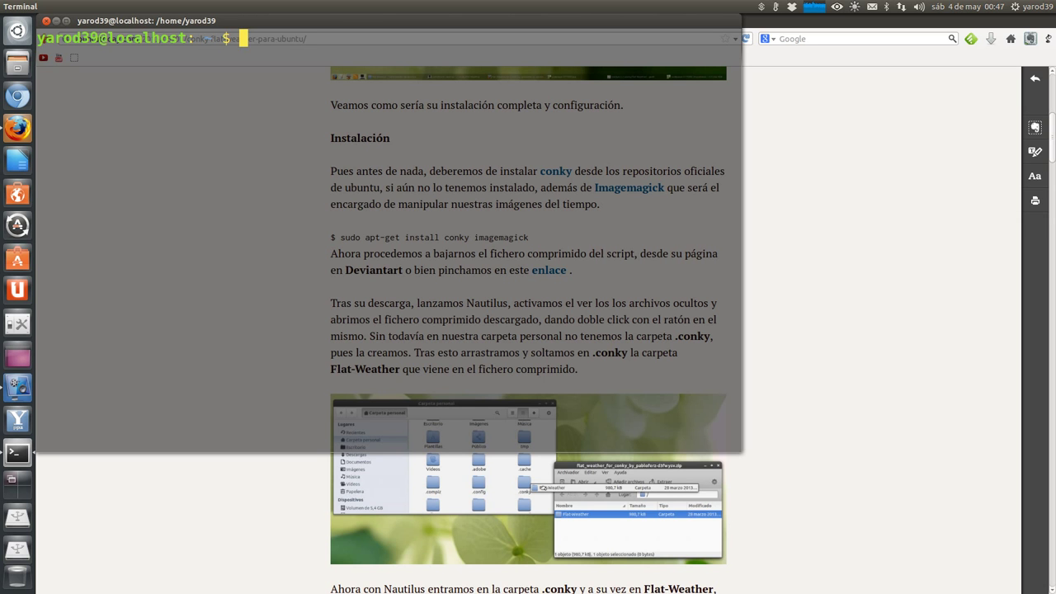
type("sudo apt-")
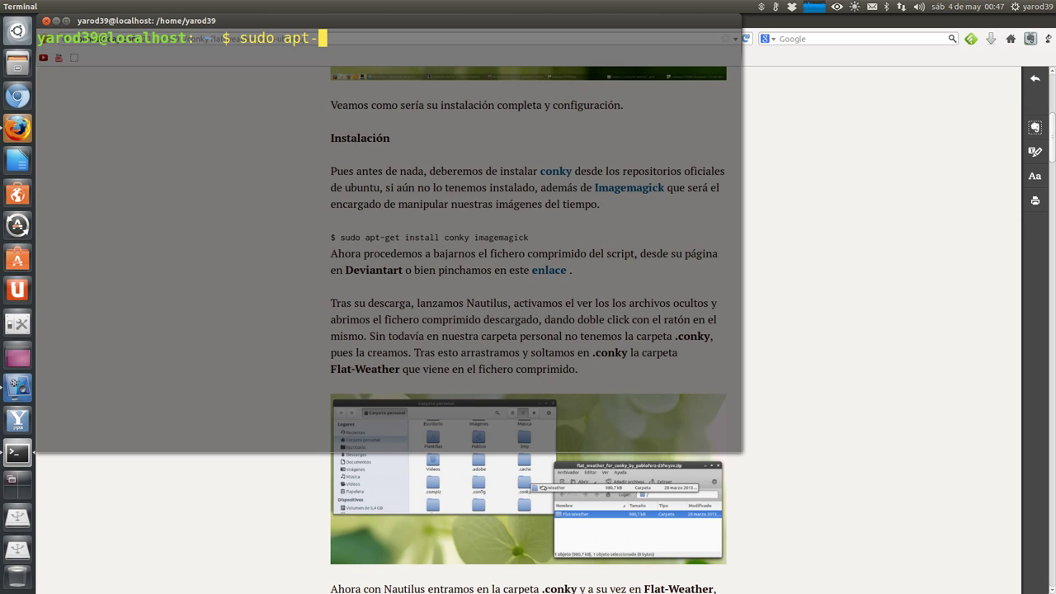
type("get ins")
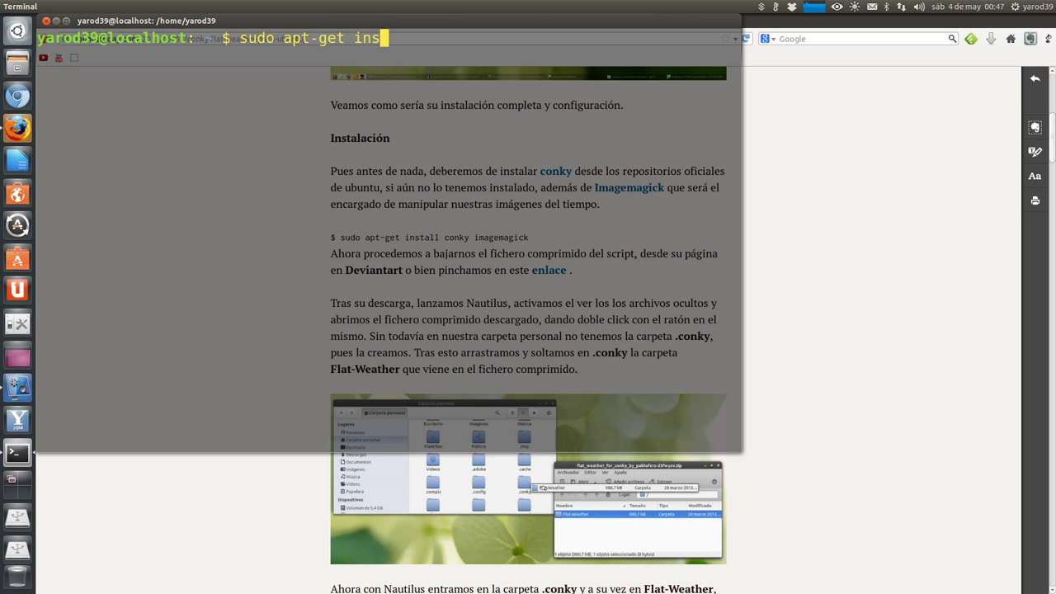
type("tall conk")
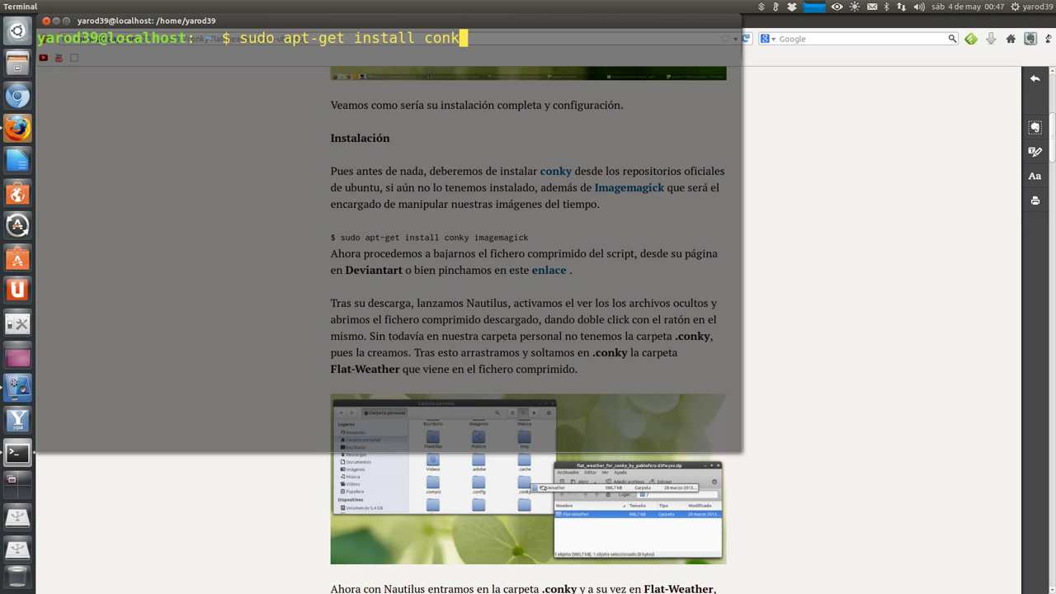
type("y imagema")
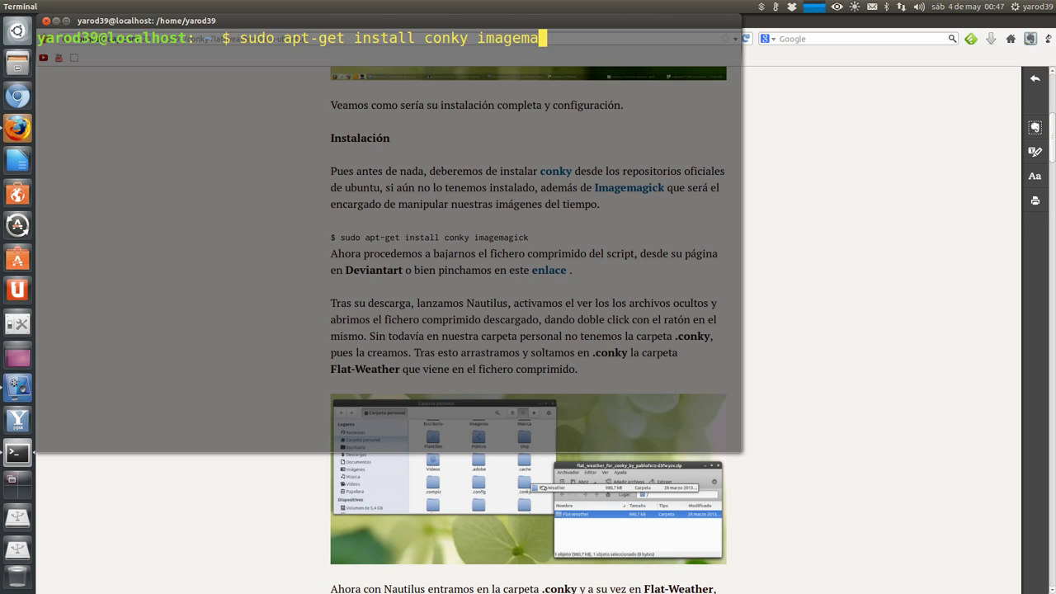
type("gick")
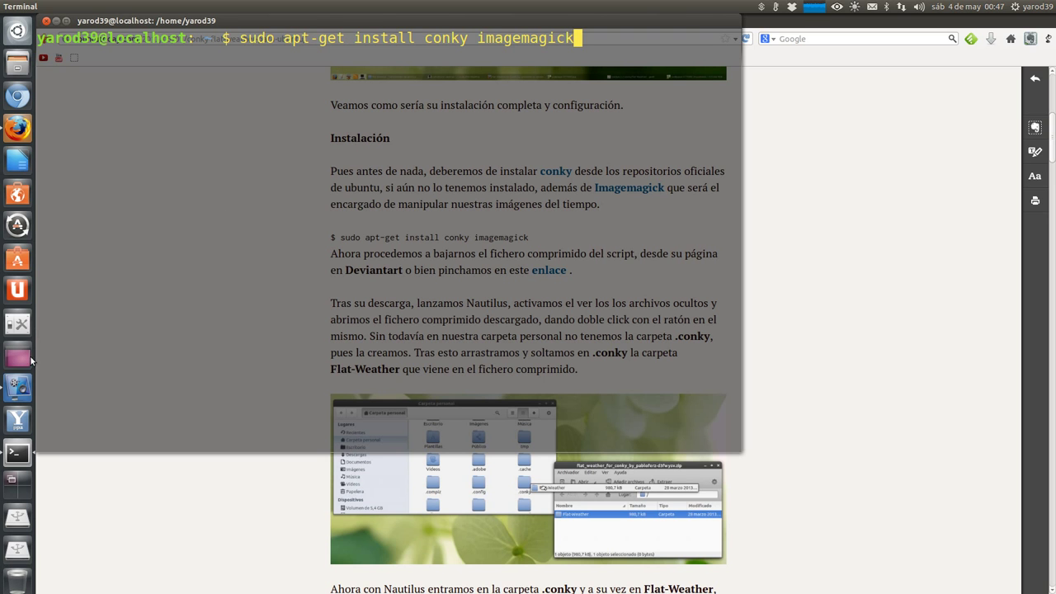
Open a second terminal, run the escribir command in it and move its window fully into view.
right_click(18, 455)
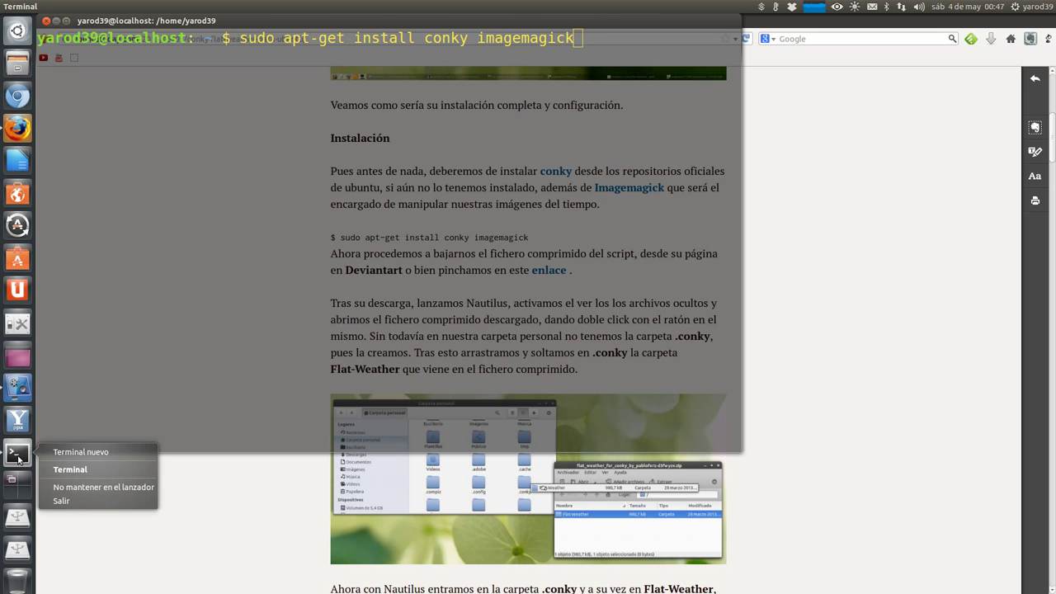
left_click(82, 451)
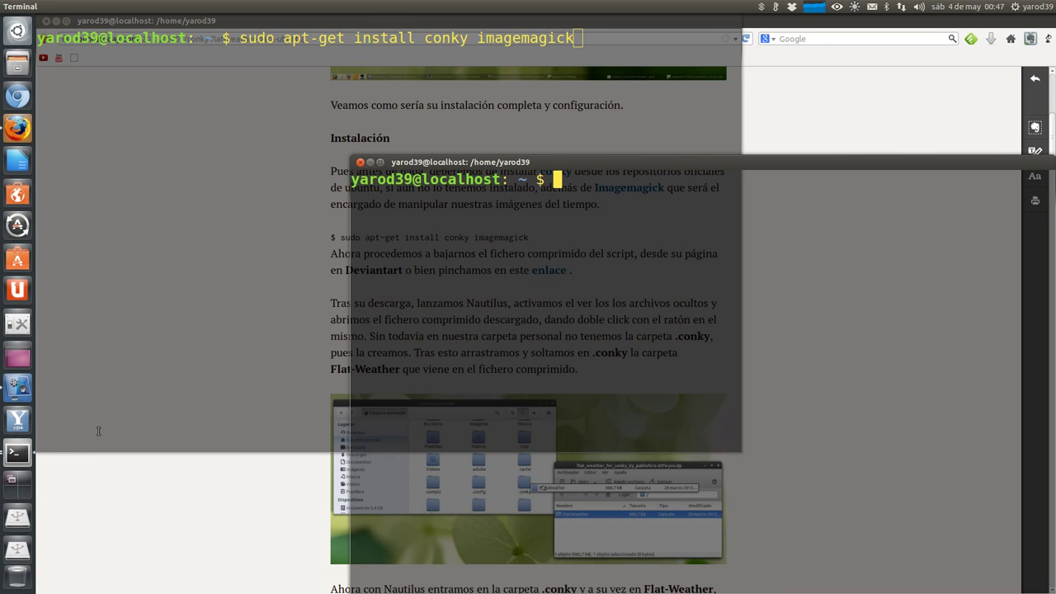
type("escribit")
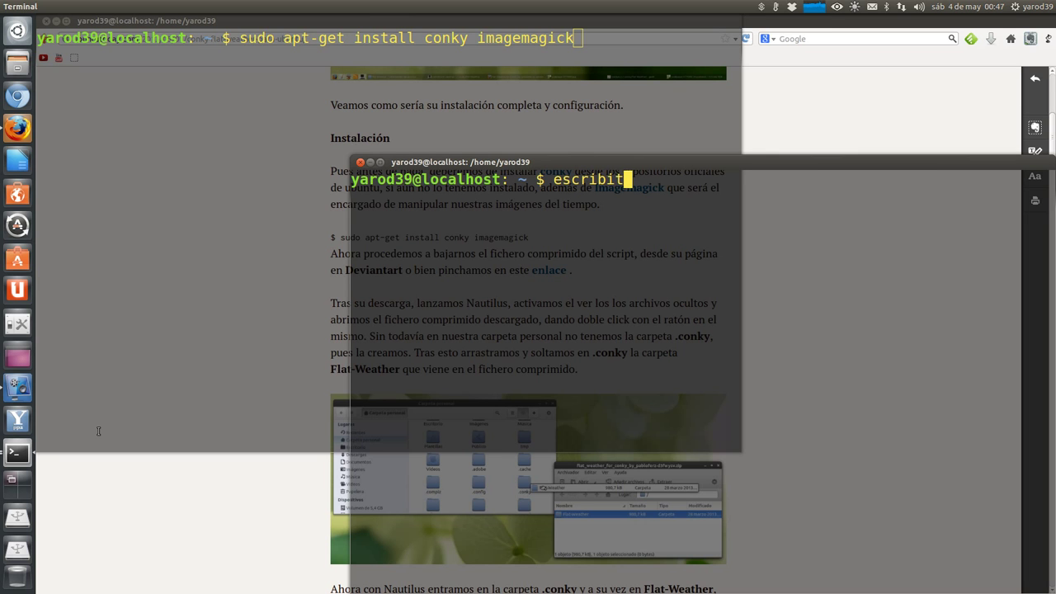
key("BackSpace")
type("r")
key("Return")
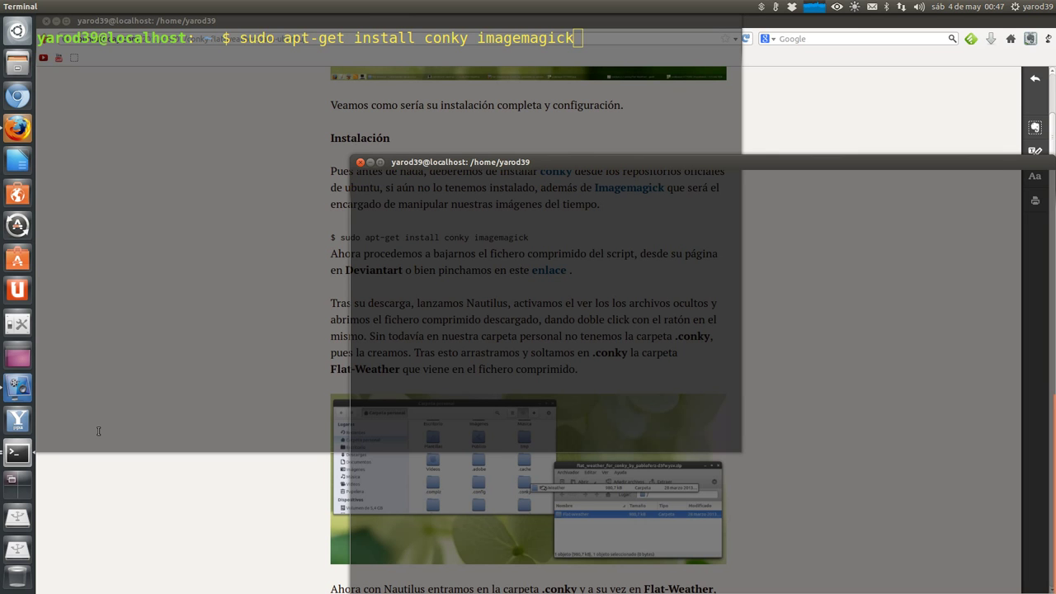
double_click(506, 162)
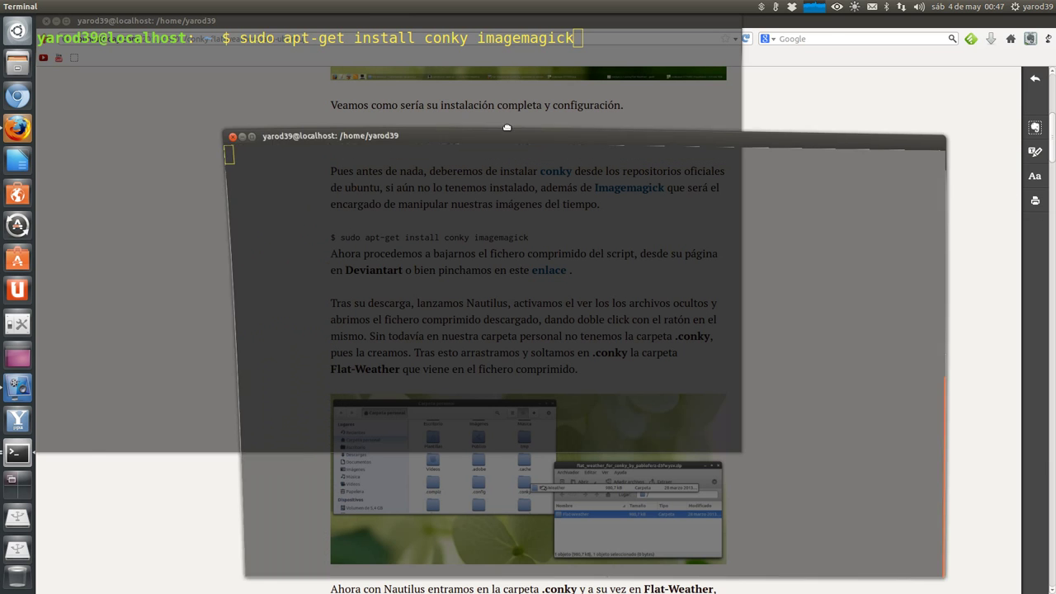
left_click_drag(506, 127, 427, 101)
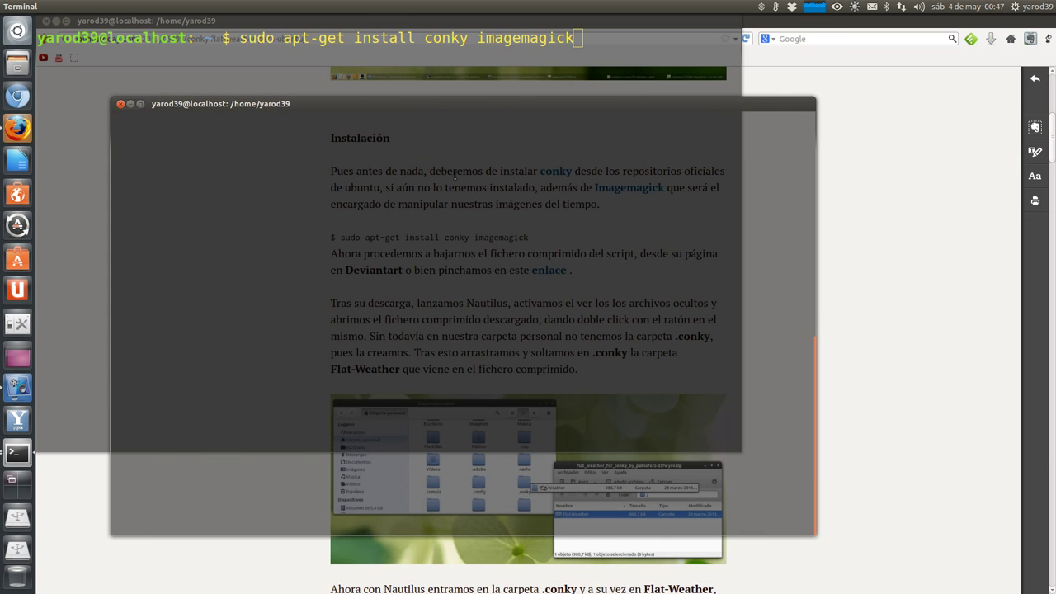
Write the line sudo apt-get install conky imagemagick in the second terminal.
type("sudo apt-g")
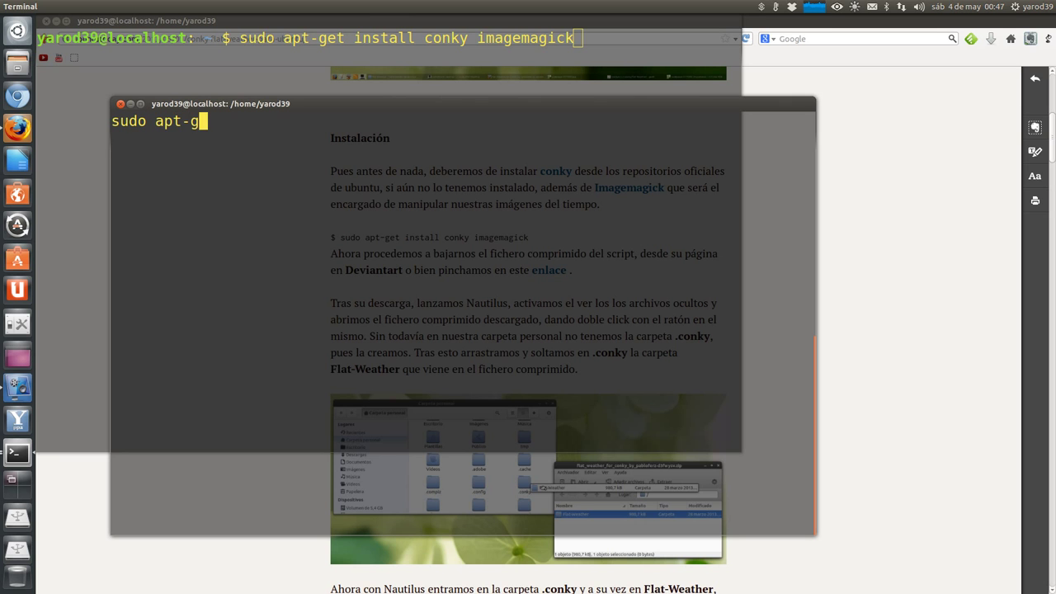
type("et inst")
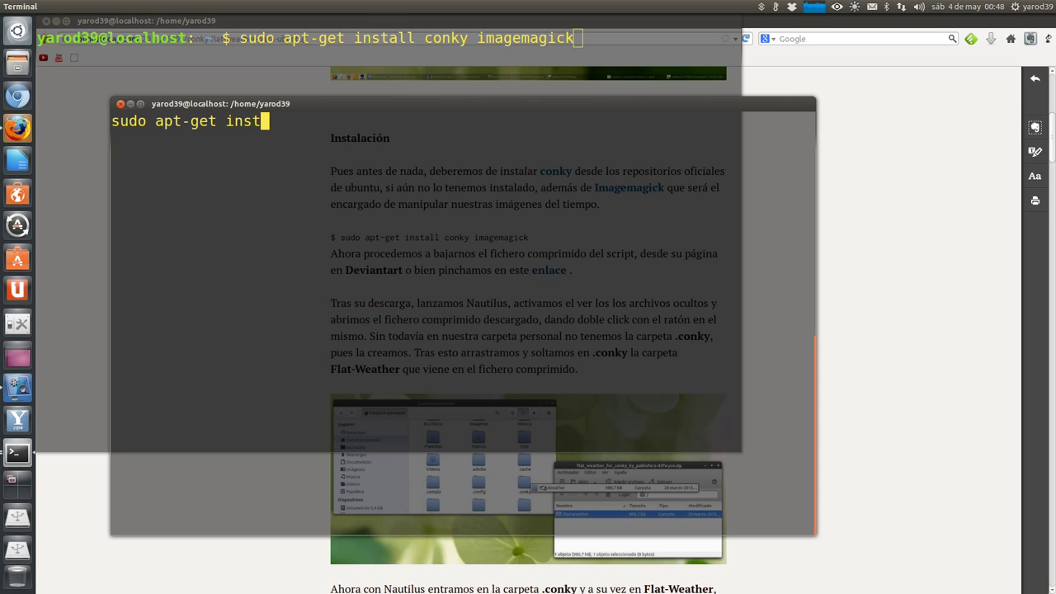
type("all conk")
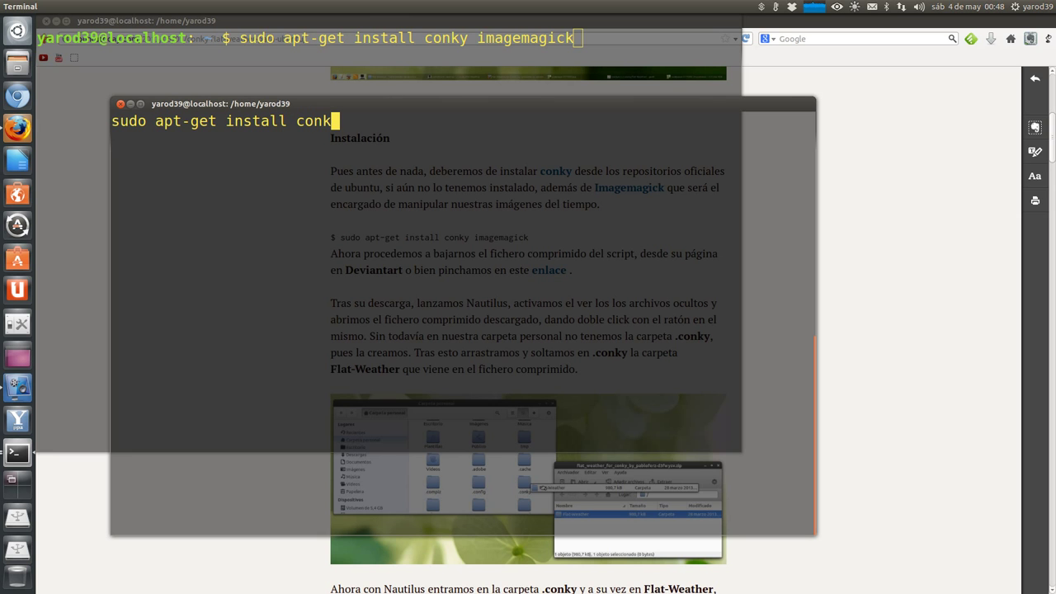
type("y image")
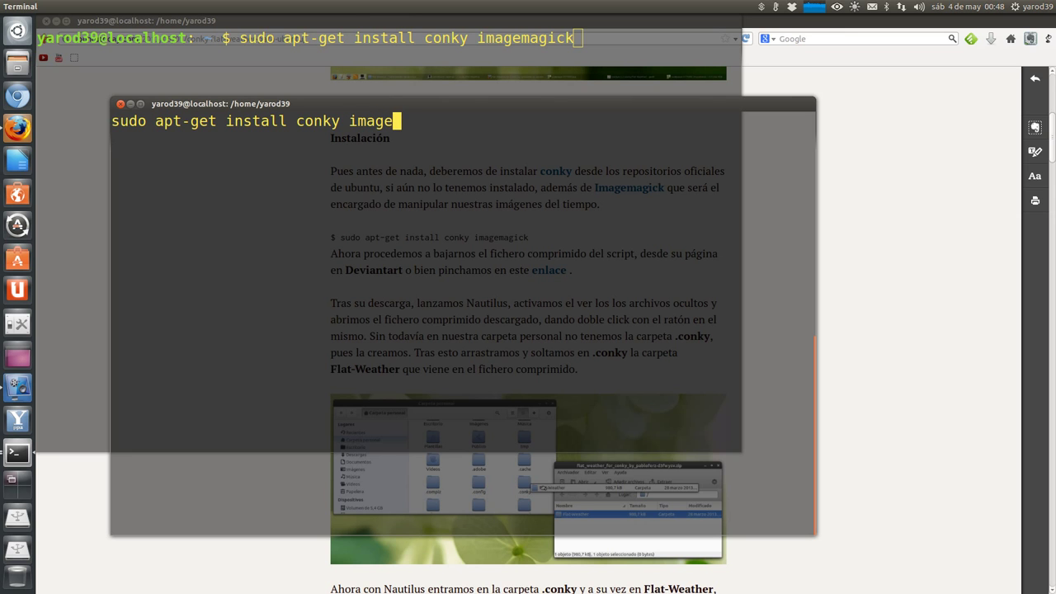
type("magick")
key("Return")
Minimise the second terminal and close the first one to return to the article.
left_click(130, 103)
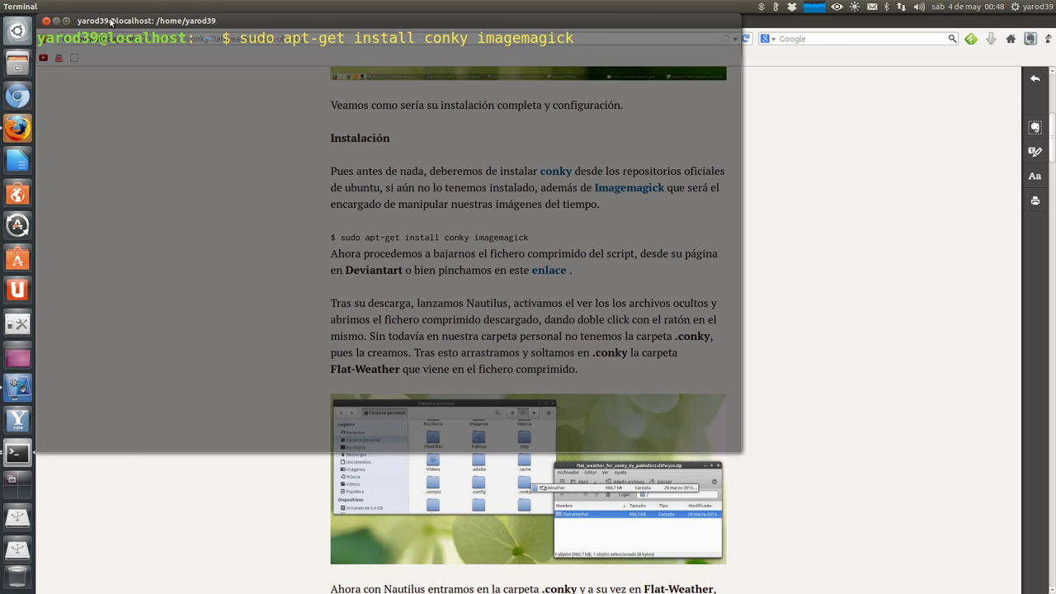
left_click(46, 20)
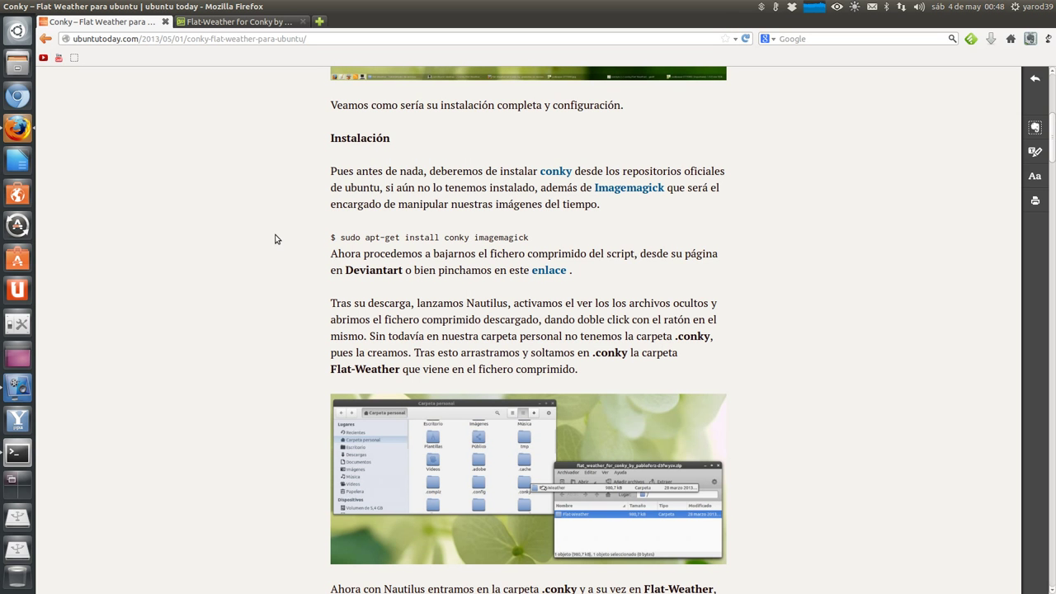
Copy the address of the article's "enlace" download link, including its token, and paste it under the install command in the terminal.
scroll(276, 239, "down", 2)
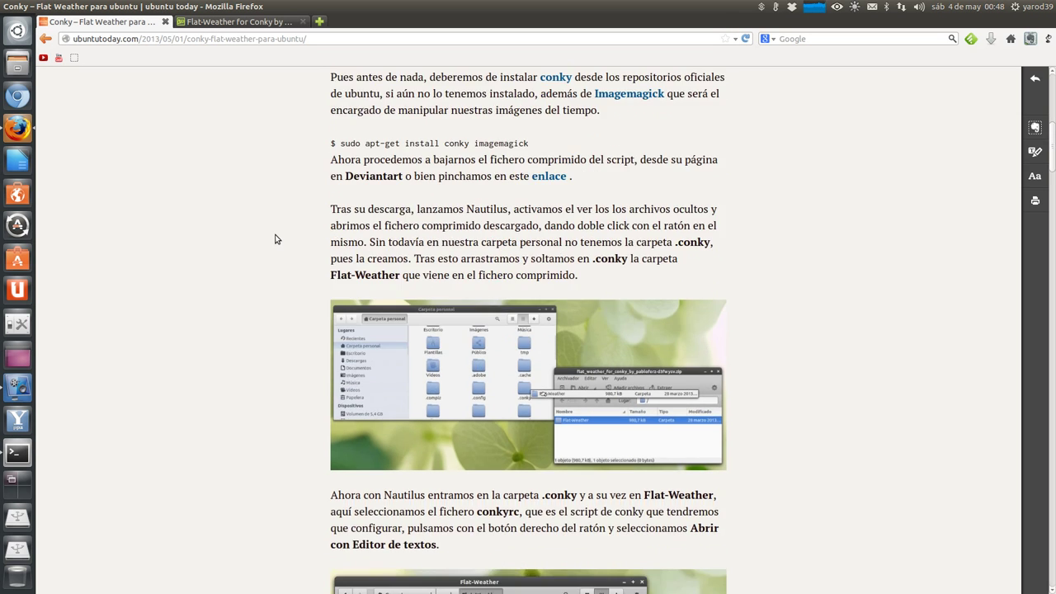
right_click(549, 180)
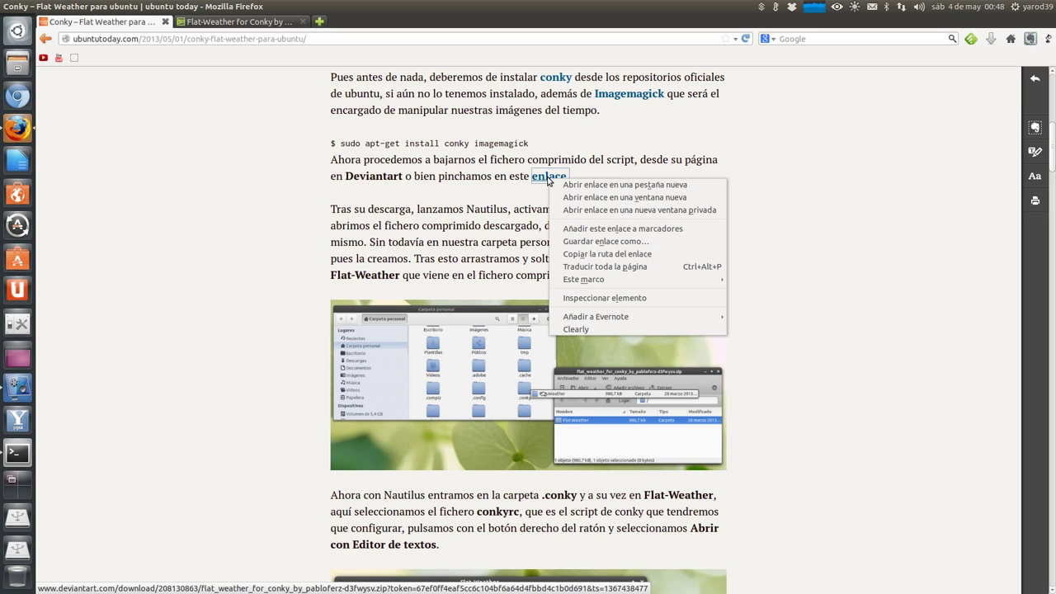
left_click(581, 253)
key("alt+Tab")
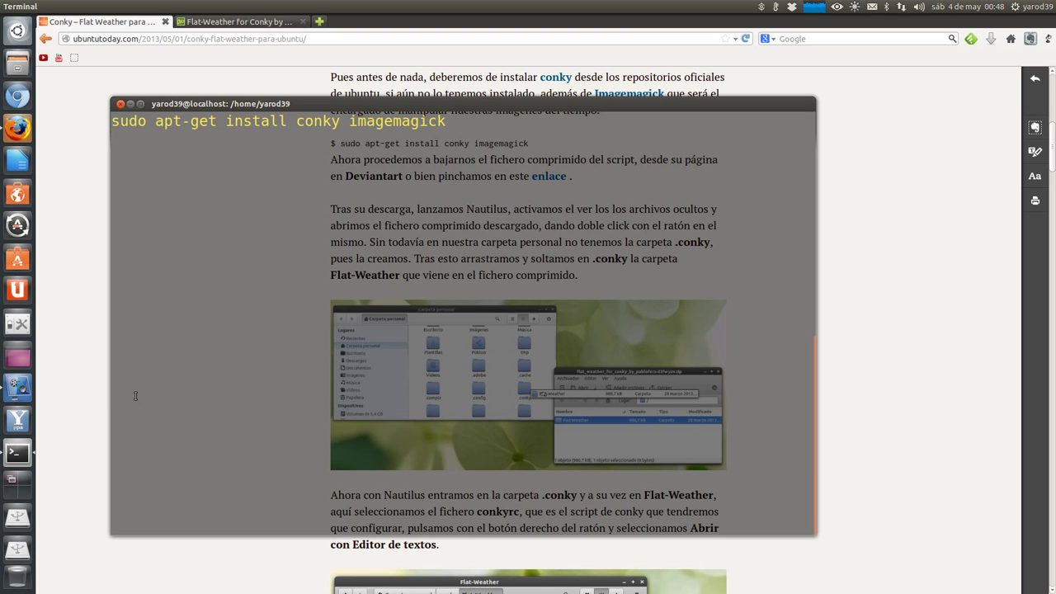
key("ctrl+shift+v")
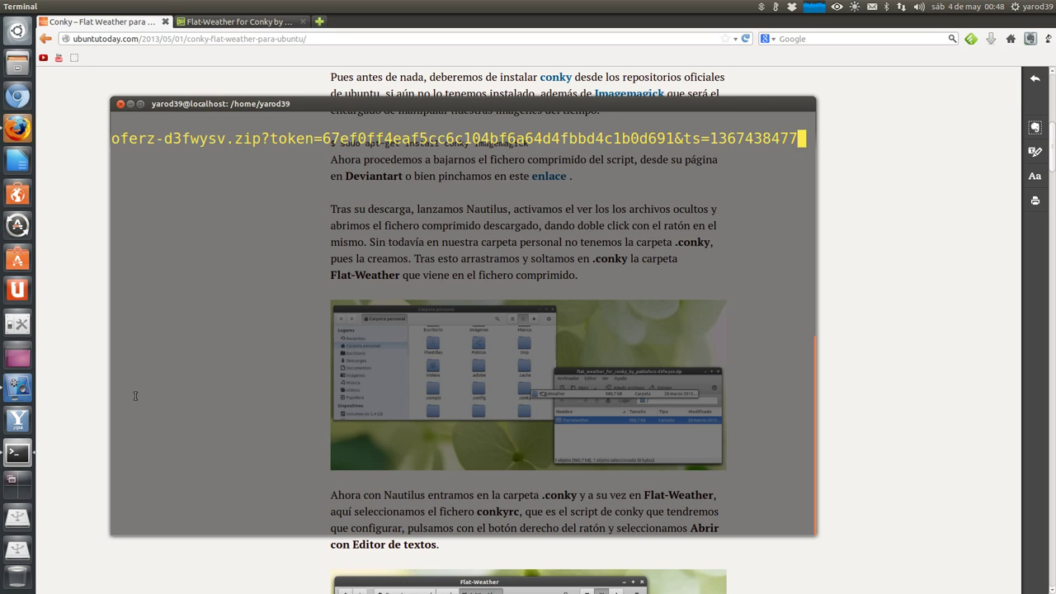
key("Left")
key("Left")
key("Left")
key("Left")
key("Left")
key("Left")
key("Left")
key("Left")
key("Left")
key("Left")
key("Left")
key("Left")
key("Left")
key("Left")
key("Left")
key("Left")
key("Left")
key("Left")
key("Left")
key("Left")
key("Left")
key("Left")
key("Left")
key("Left")
key("Left")
key("Left")
key("Left")
key("Left")
key("Left")
key("Left")
key("Left")
key("Left")
key("Left")
key("Left")
key("Left")
key("Left")
key("Left")
key("Left")
key("Left")
key("Left")
type("f")
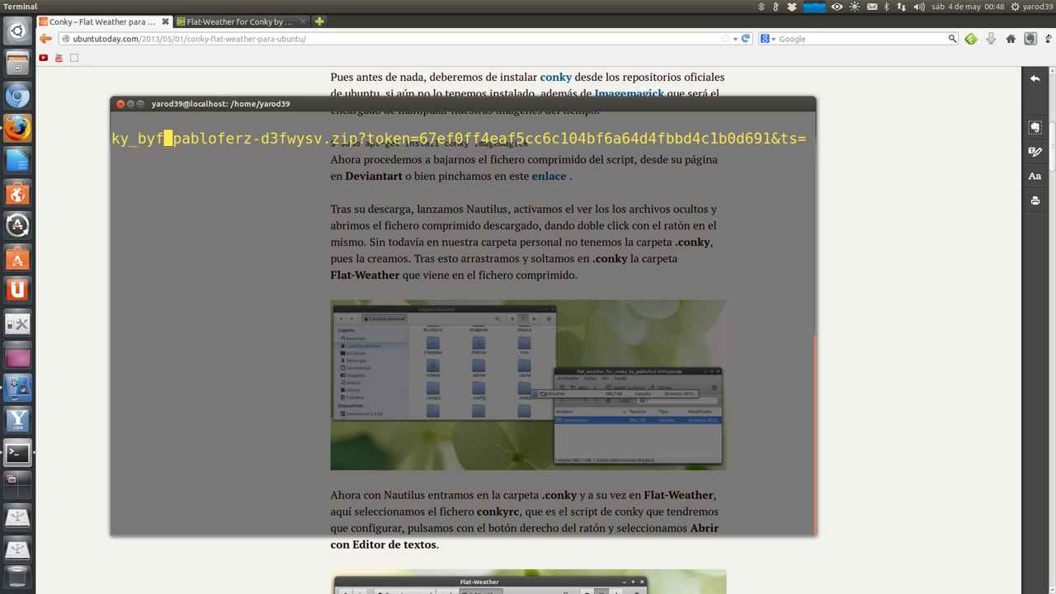
key("Left")
key("Left")
key("Left")
key("Left")
key("Left")
key("Left")
key("Left")
key("Left")
key("Left")
key("Left")
key("Left")
key("Left")
key("Left")
key("Left")
key("Left")
key("Left")
key("Left")
key("Left")
key("Left")
key("Left")
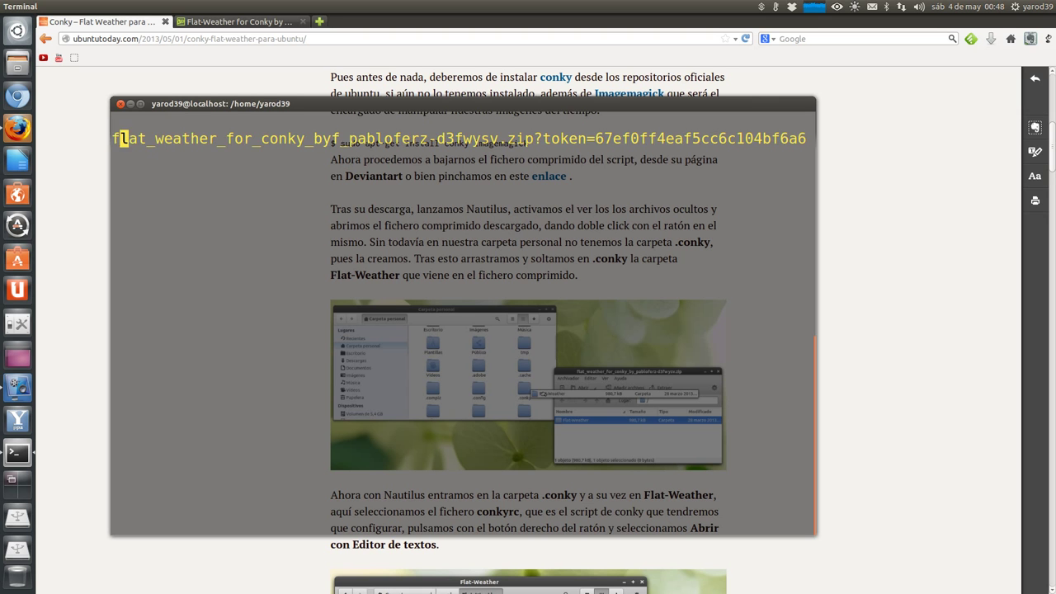
key("Left")
key("Left")
key("Left")
key("Left")
key("Left")
key("Left")
key("Left")
key("Left")
key("Left")
key("Left")
key("Left")
key("Left")
key("Left")
key("Left")
key("Left")
key("Left")
key("Left")
key("Left")
key("Left")
key("Left")
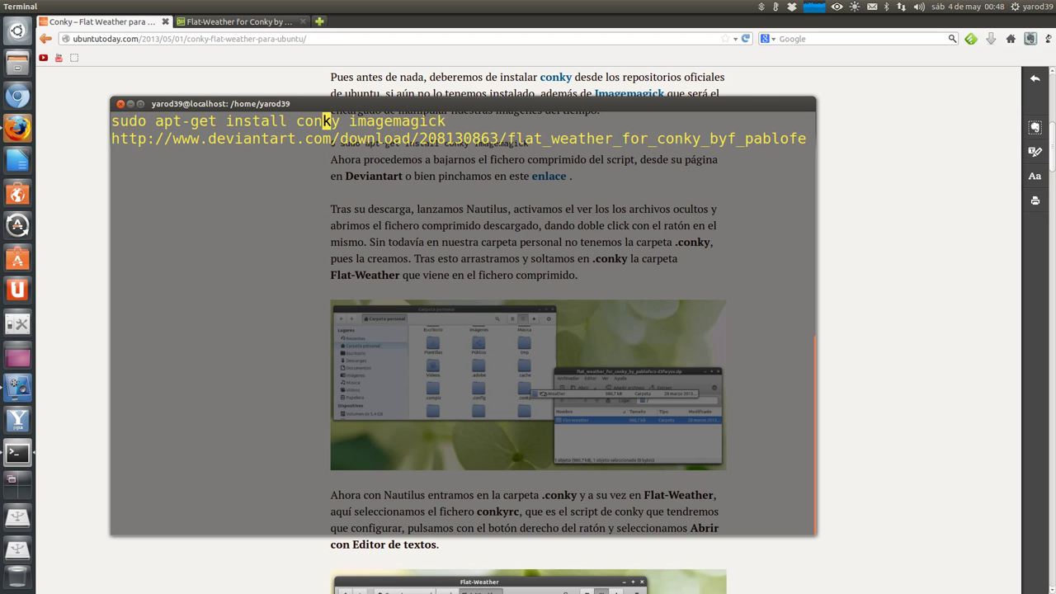
key("Left")
key("Left")
key("Left")
key("Left")
key("Left")
key("Left")
key("Left")
key("Left")
key("Down")
key("Left")
key("Left")
key("Left")
key("Left")
key("Left")
key("Left")
key("Left")
key("Left")
key("Left")
key("Left")
key("Left")
key("Left")
key("Left")
key("Left")
key("Left")
key("Left")
Minimise the terminal, follow the article's "enlace" link to the Flat-Weather deviantART page, and close the duplicate Flat-Weather tab.
left_click(129, 104)
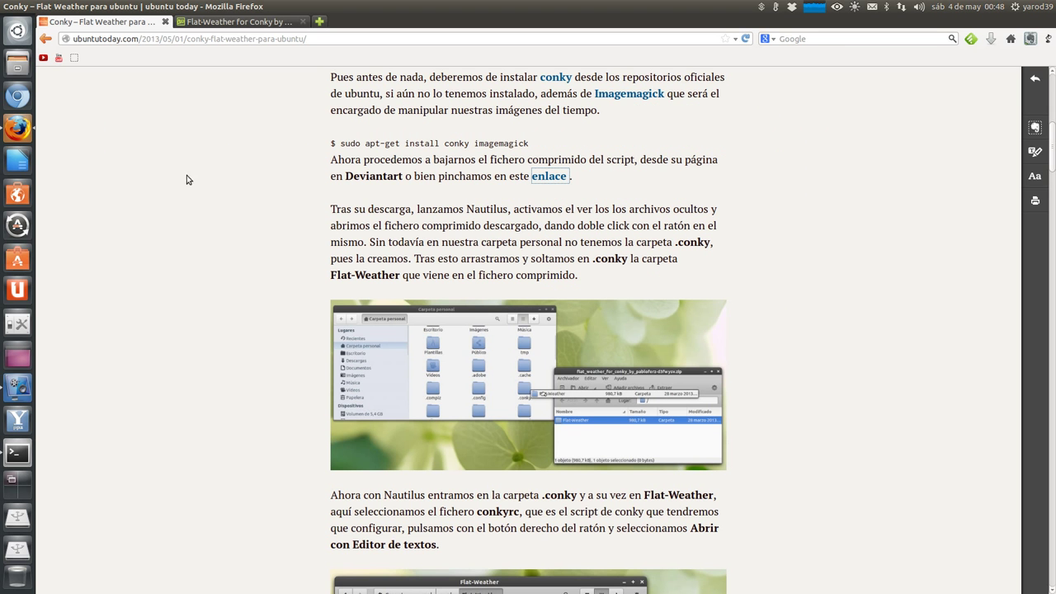
left_click(546, 178)
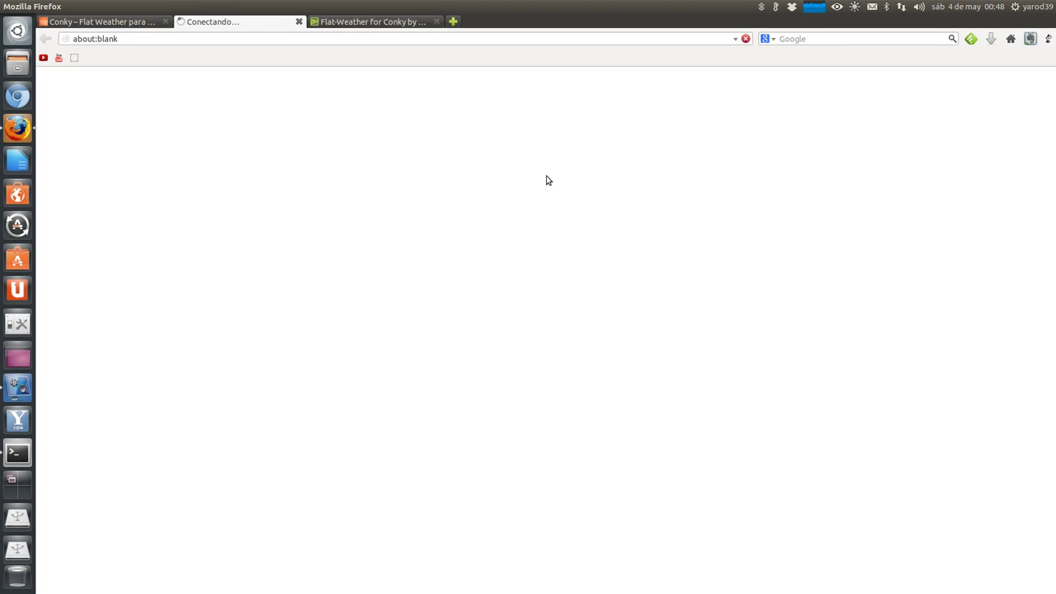
left_click(440, 22)
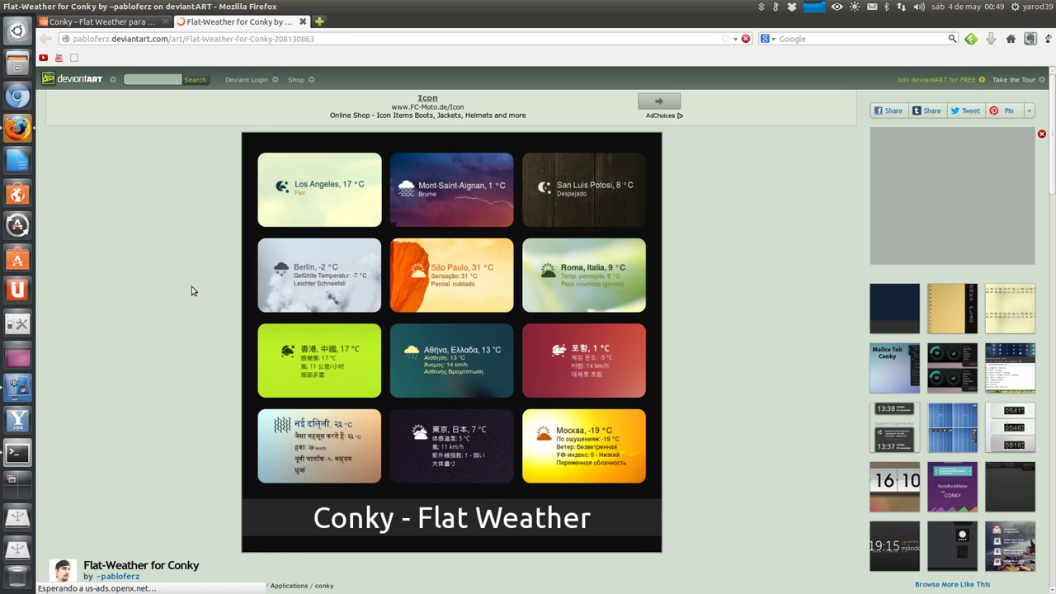
Locate the Download File link for the Flat-Weather ZIP on the deviantART page and minimise the browser.
scroll(194, 290, "down", 3)
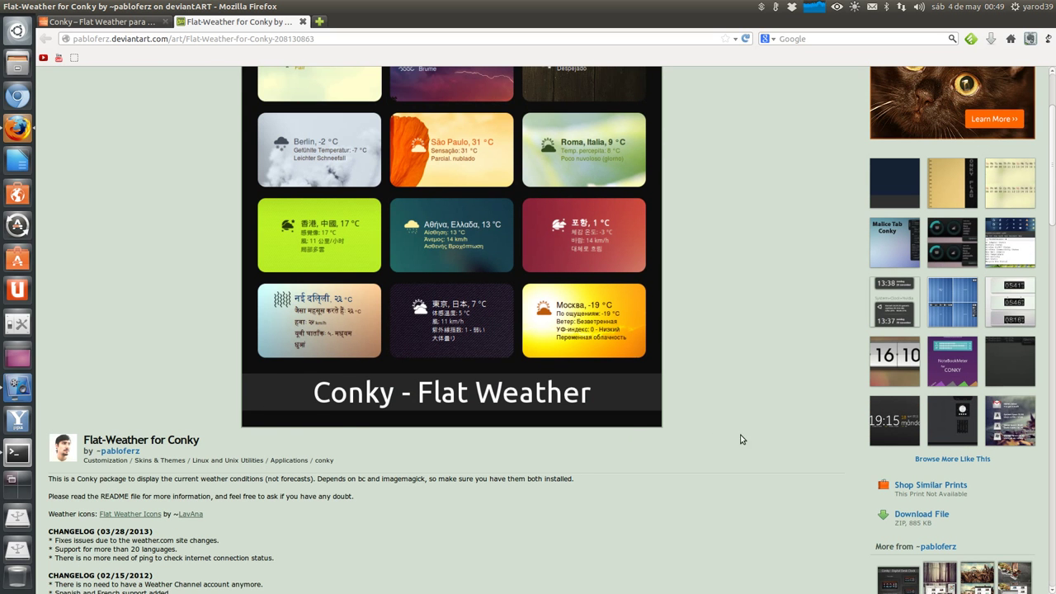
scroll(743, 435, "down", 3)
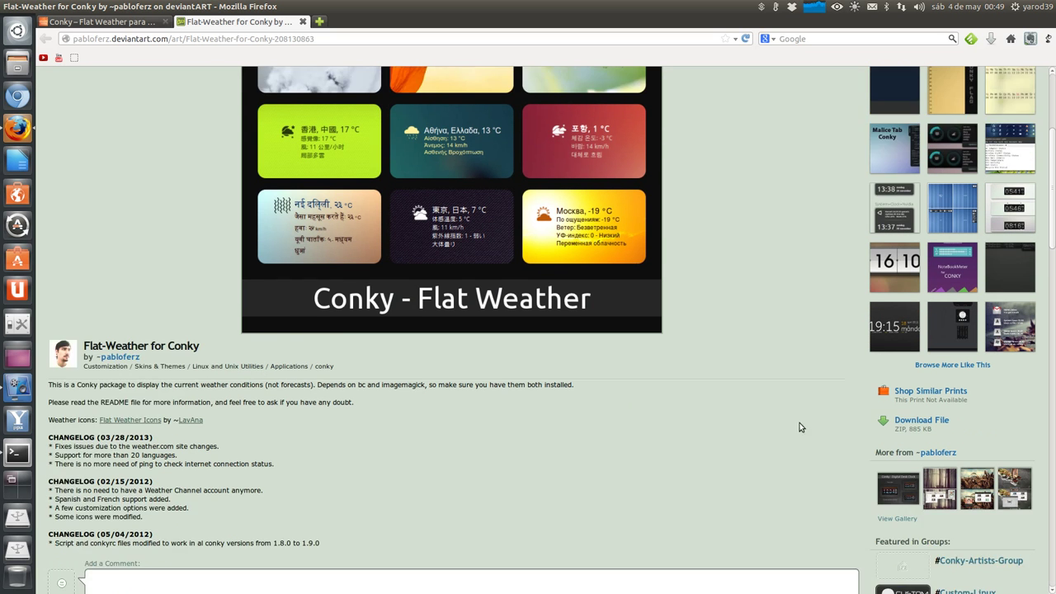
left_click(928, 433)
scroll(920, 434, "up", 4)
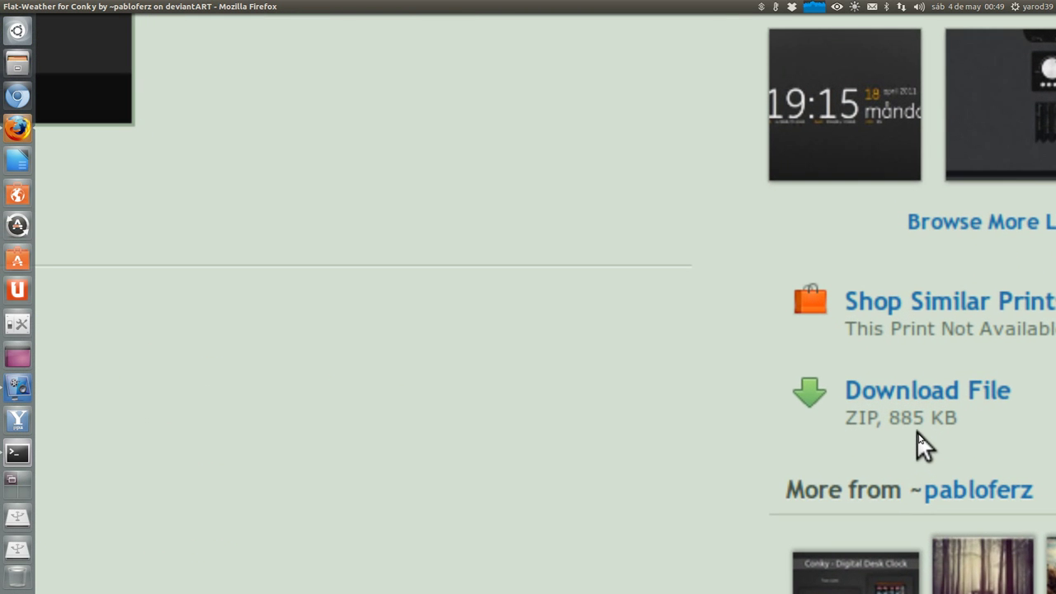
scroll(917, 432, "down", 4)
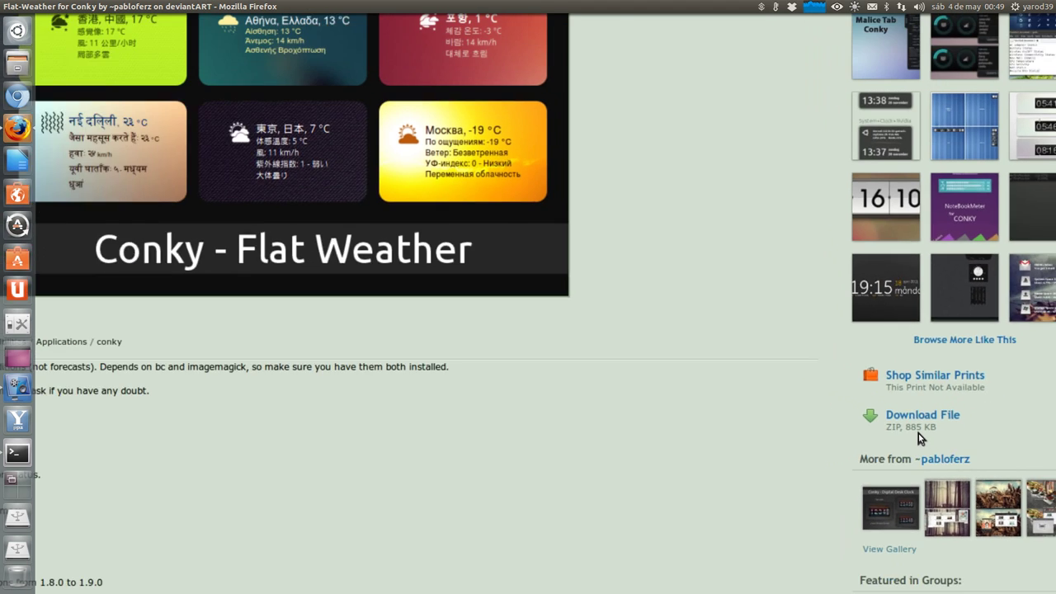
scroll(918, 433, "down", 3)
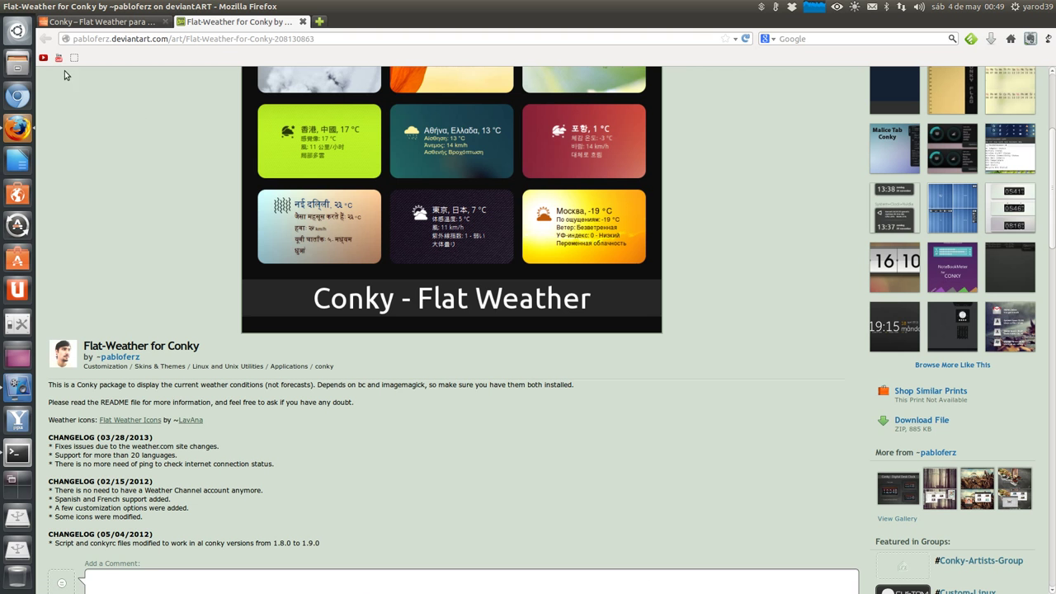
mouse_move(58, 6)
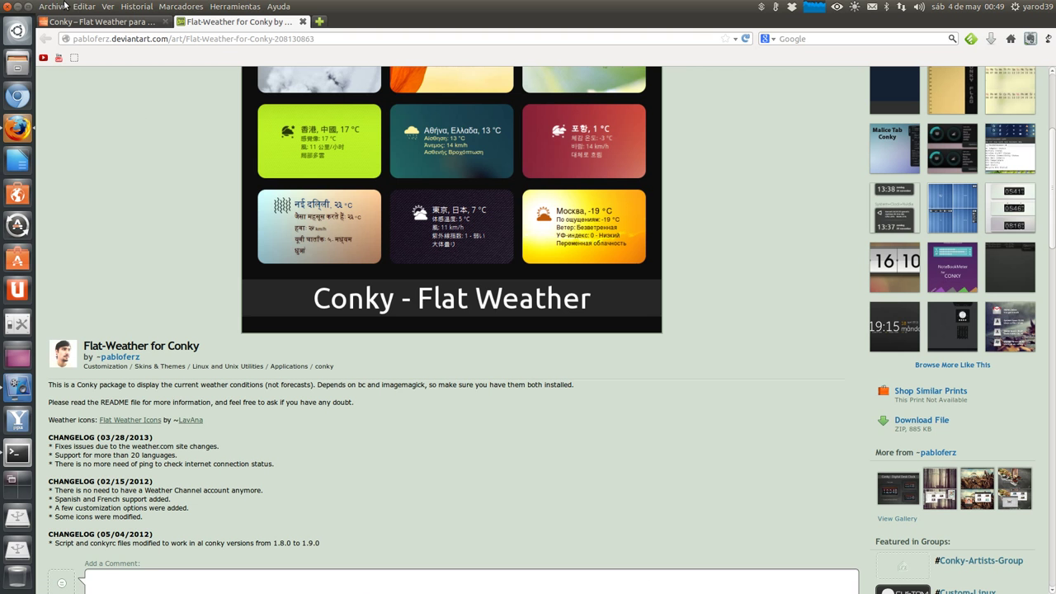
left_click(17, 10)
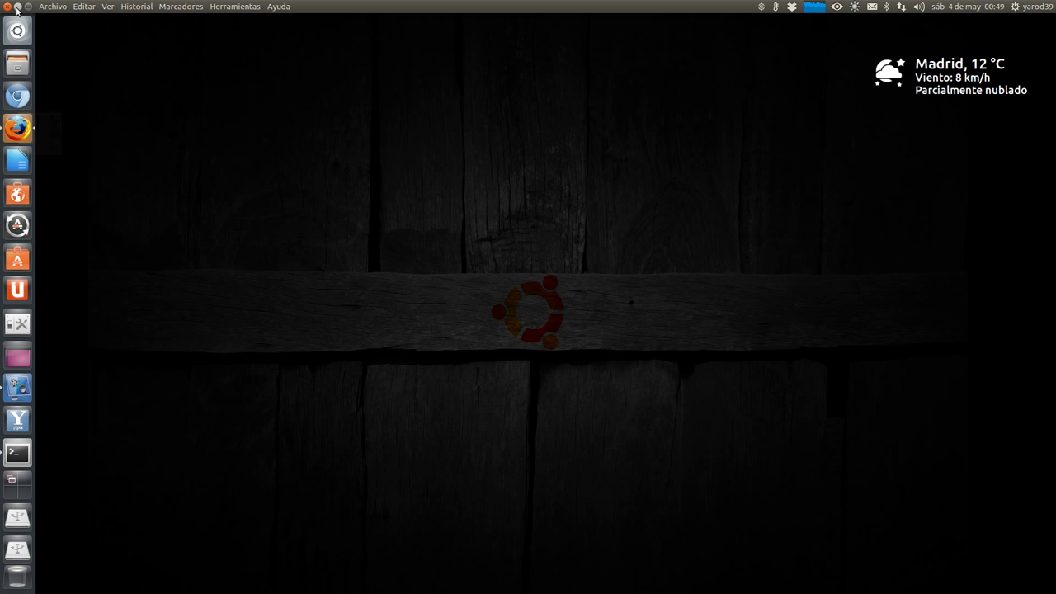
Open the file manager, view the contents of the Descargas folder and return to the home folder.
left_click(18, 66)
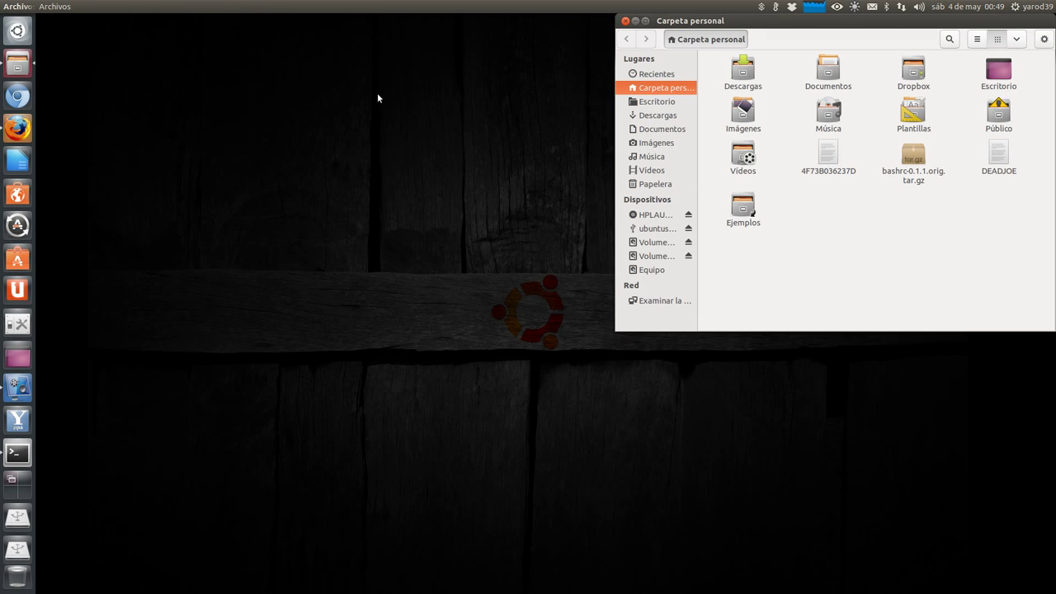
double_click(741, 76)
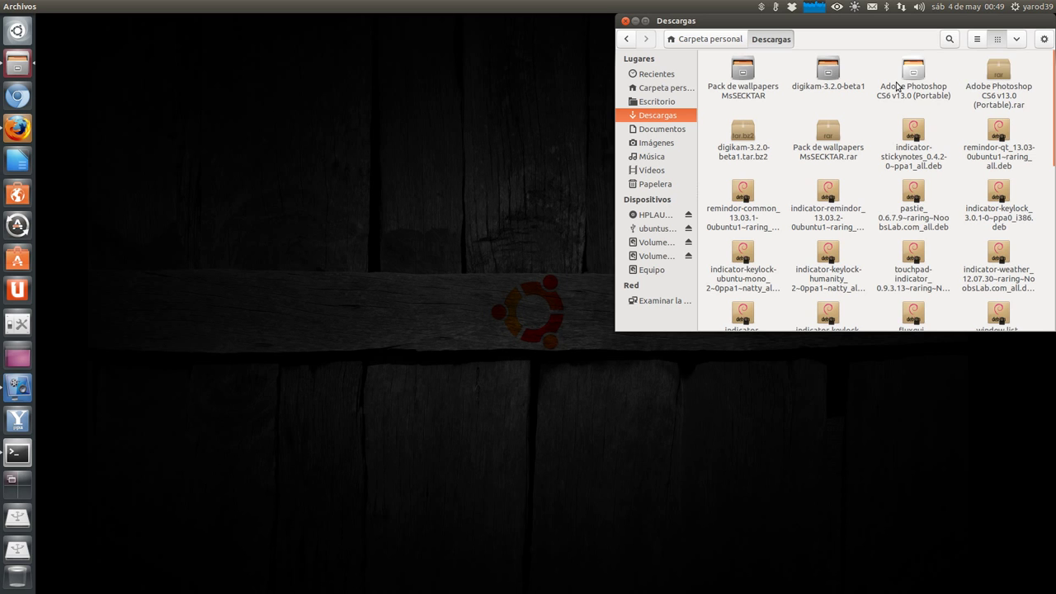
left_click(716, 38)
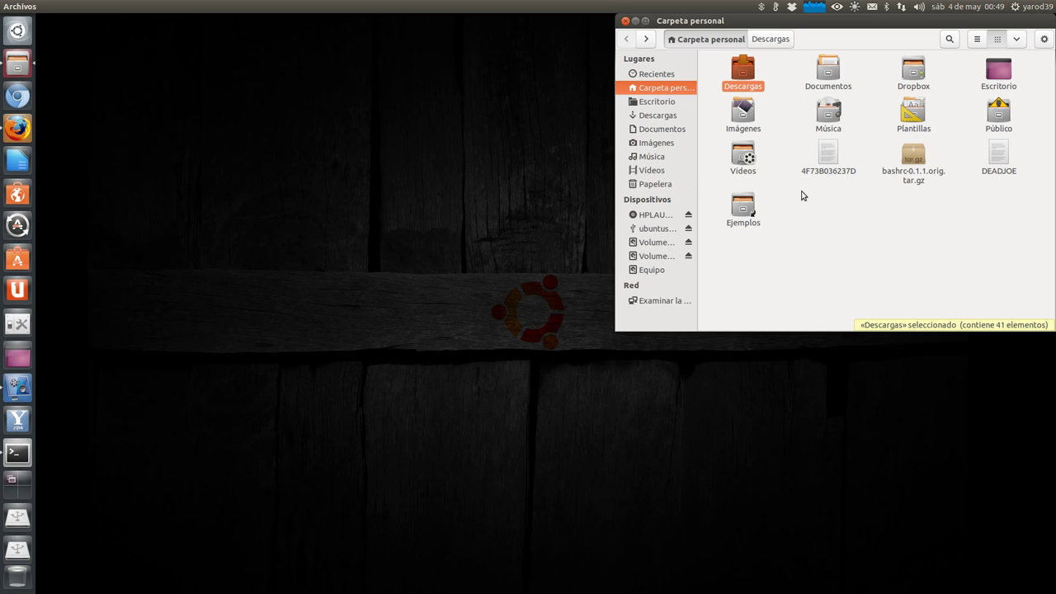
Show the hidden files in the home folder and move its window away from the desktop weather widget.
key("ctrl+h")
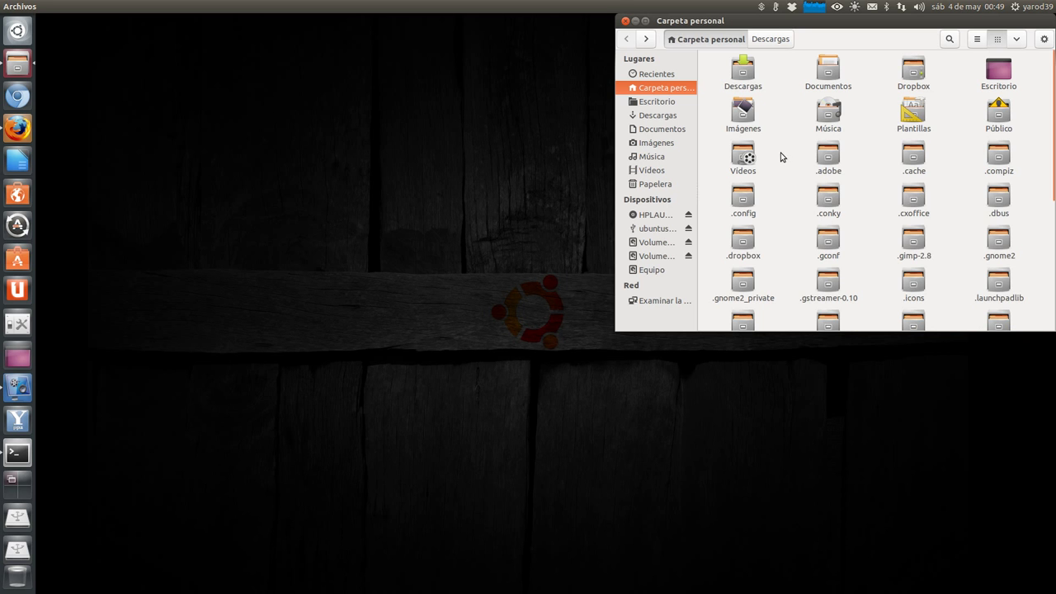
scroll(778, 165, "down", 1)
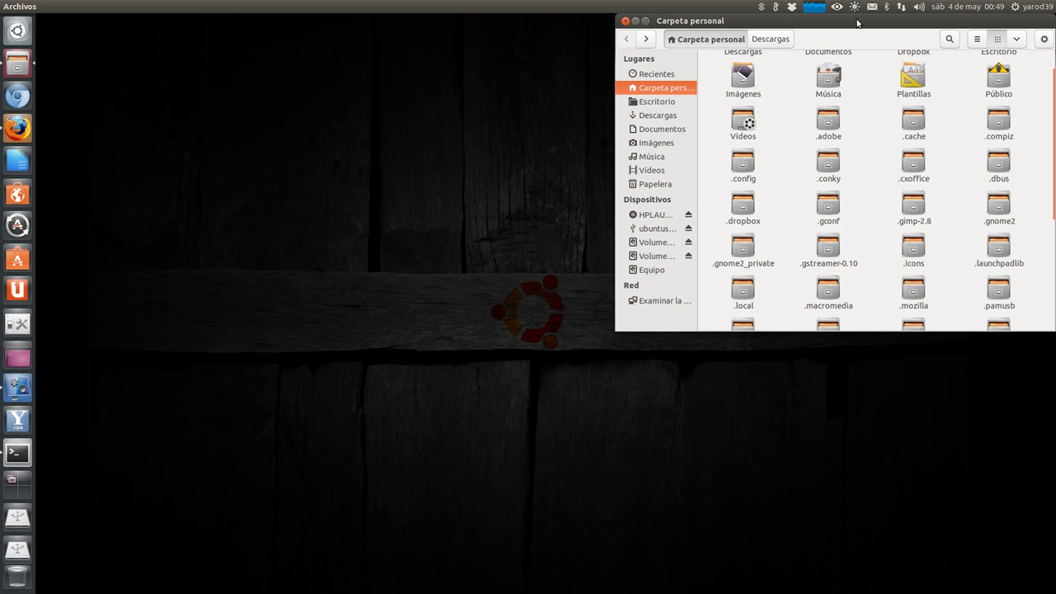
left_click_drag(857, 23, 467, 72)
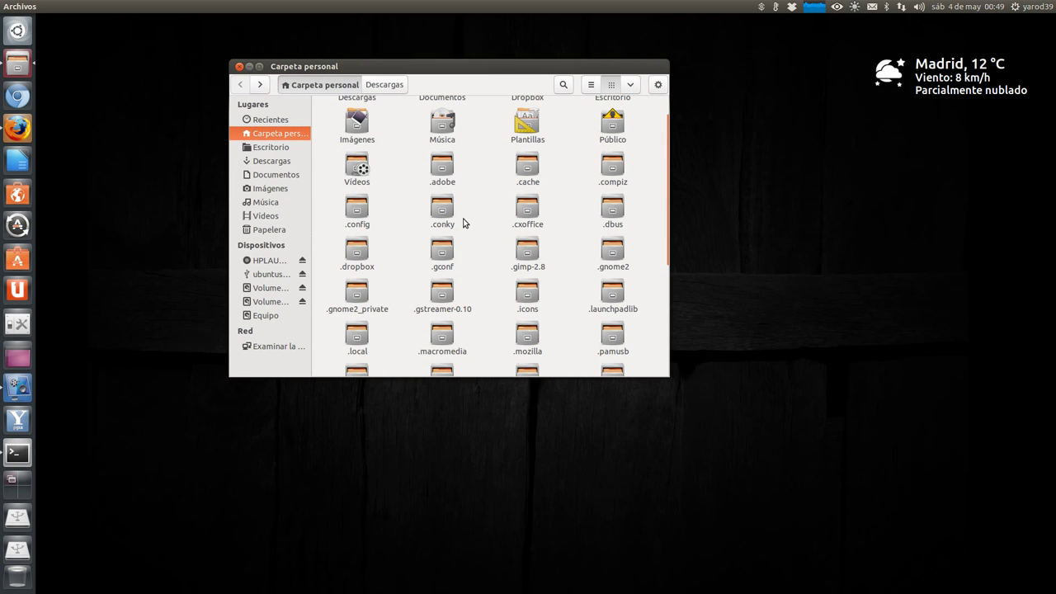
Enter the .conky folder and open the Flat-Weather ZIP archive in the archive manager.
scroll(463, 223, "up", 5)
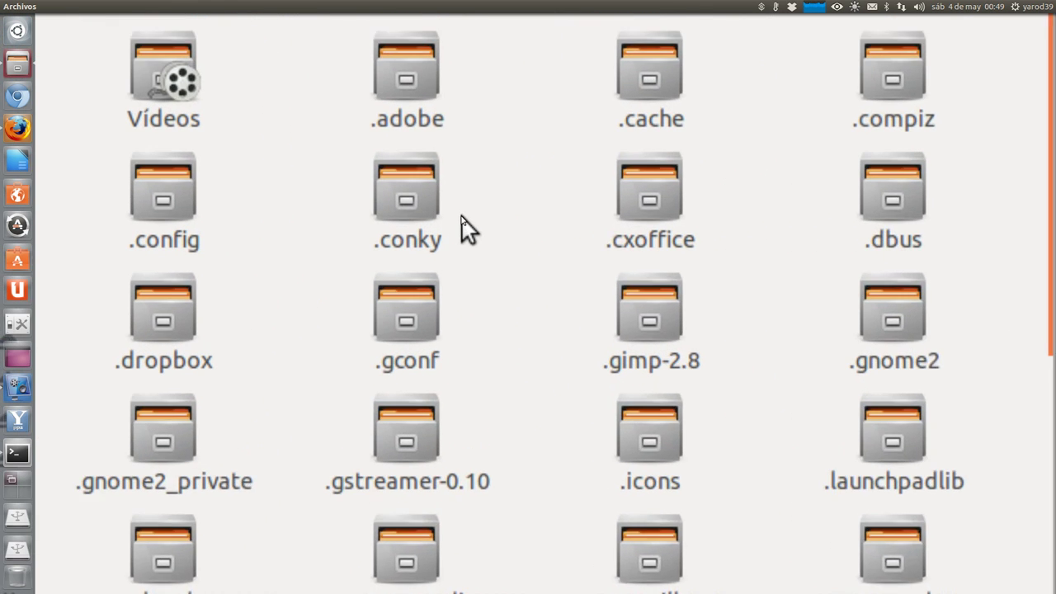
double_click(443, 216)
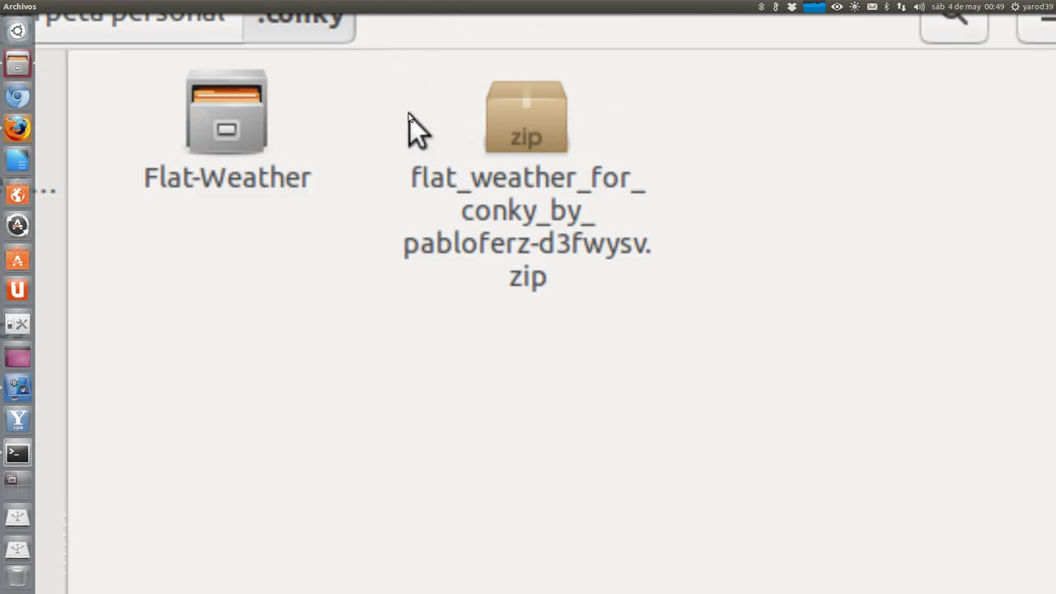
scroll(409, 117, "down", 2)
scroll(379, 89, "up", 2)
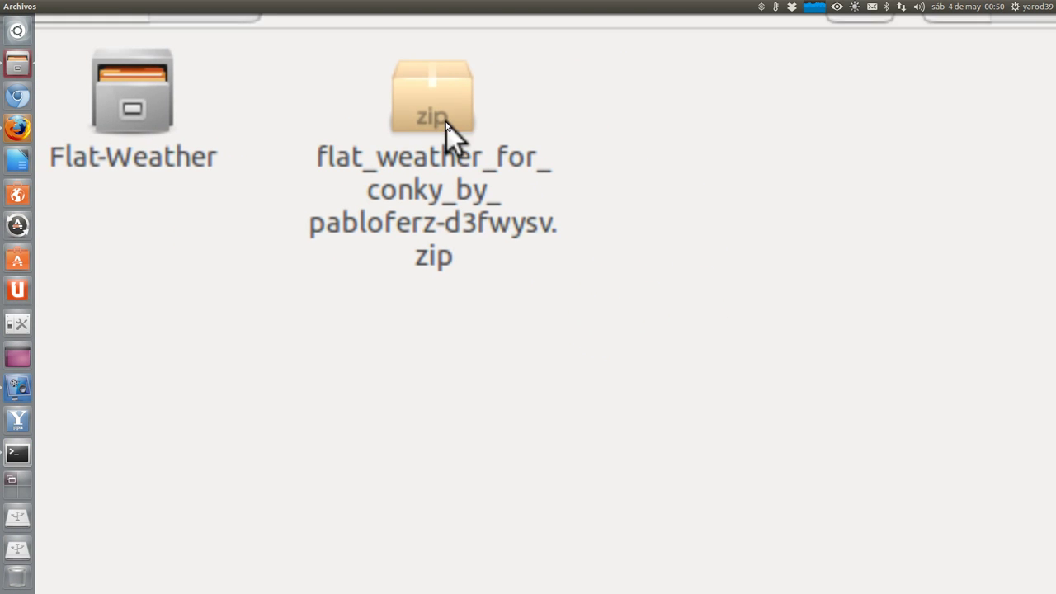
left_click(444, 120)
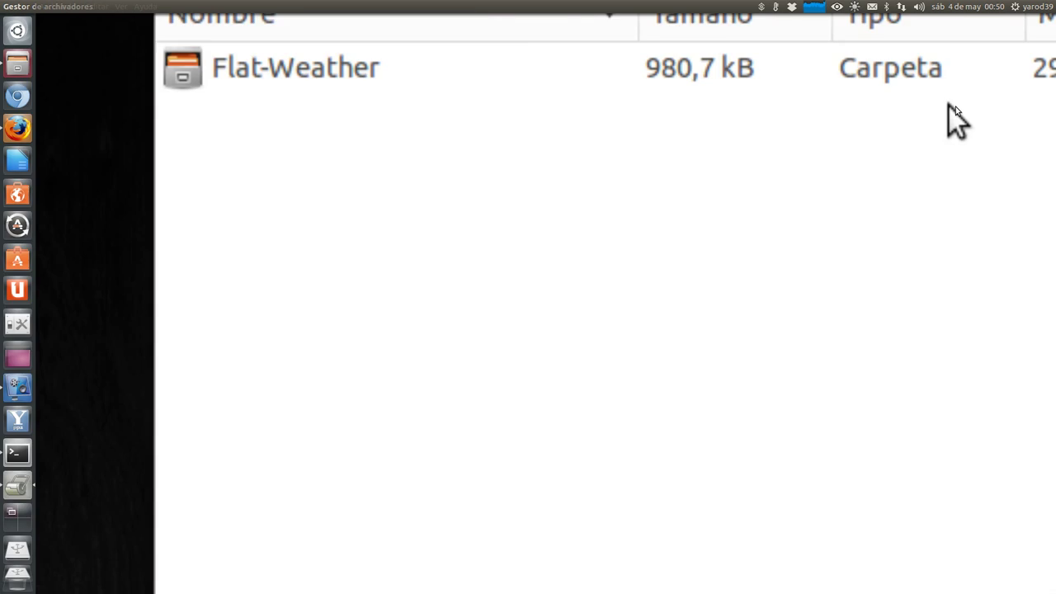
key("super+minus")
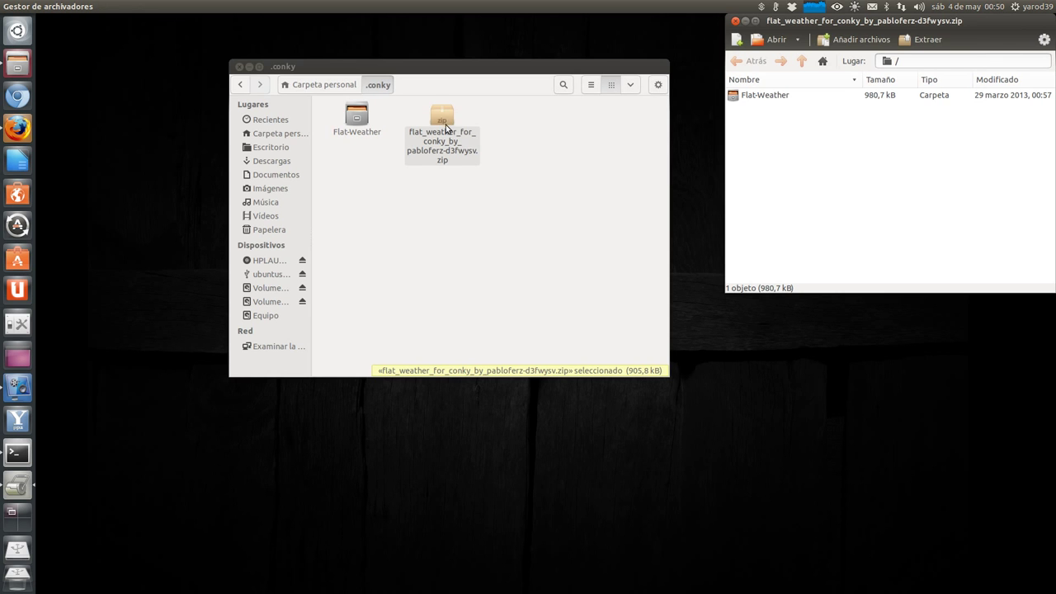
Try to extract the Flat-Weather ZIP archive inside the .conky folder and close the archive manager window.
right_click(443, 122)
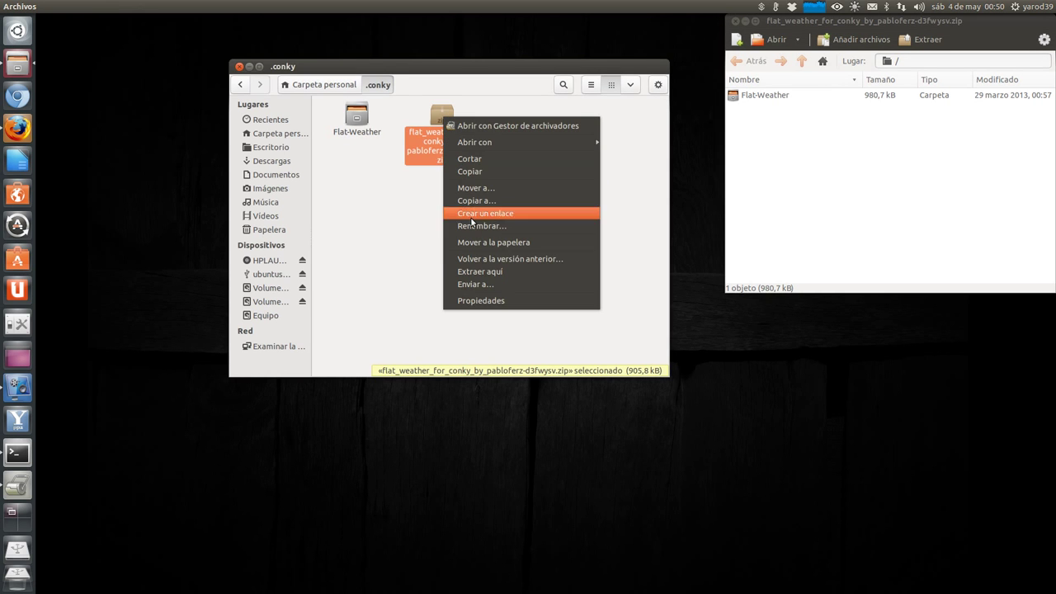
left_click(473, 273)
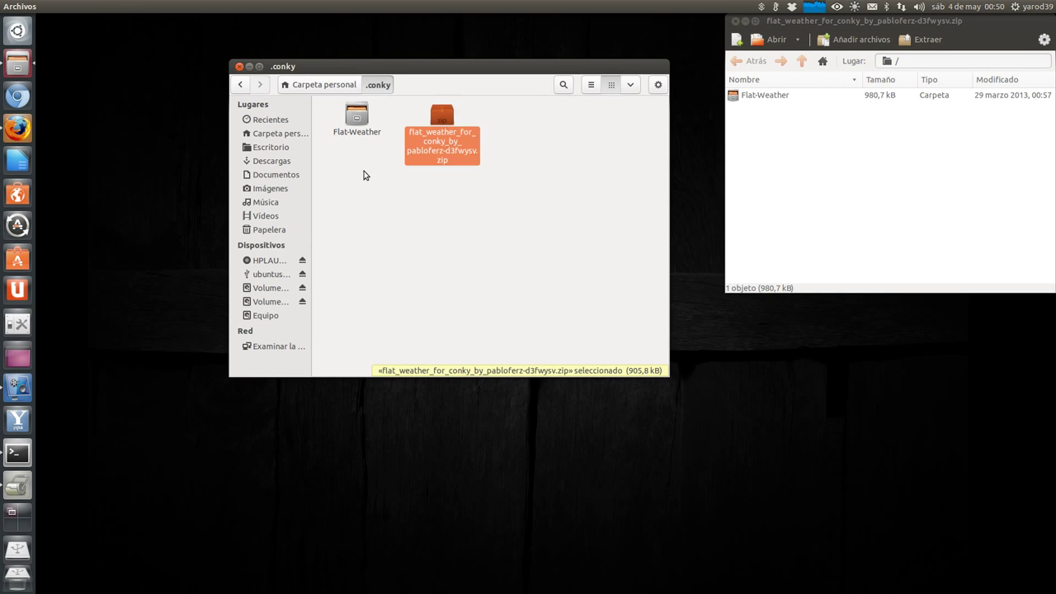
left_click(356, 120)
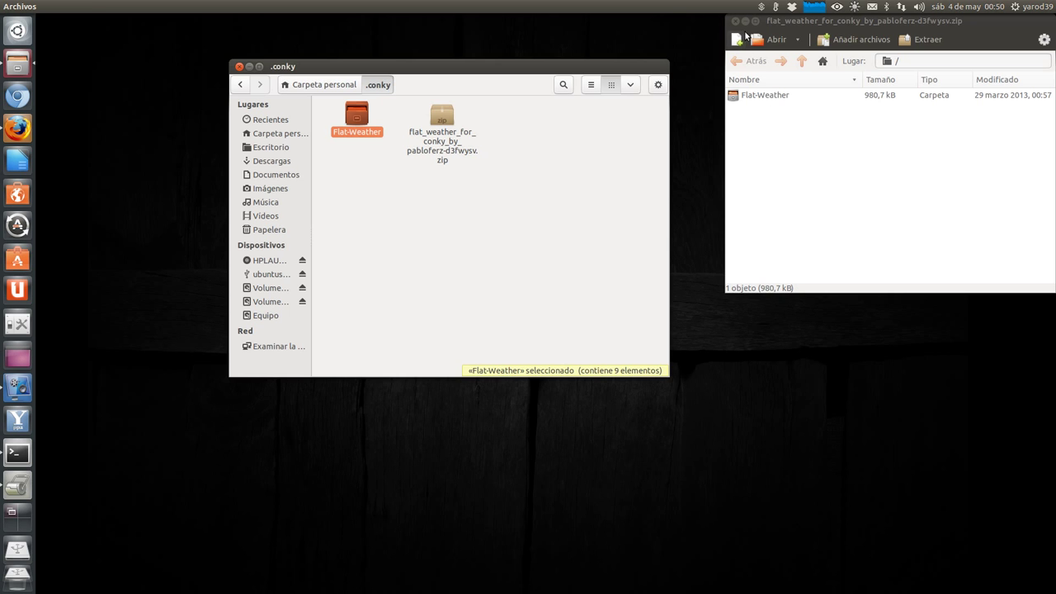
left_click(735, 39)
left_click(735, 21)
Enter the Flat-Weather folder and open its conkyrc file with the text editor.
left_click(356, 117)
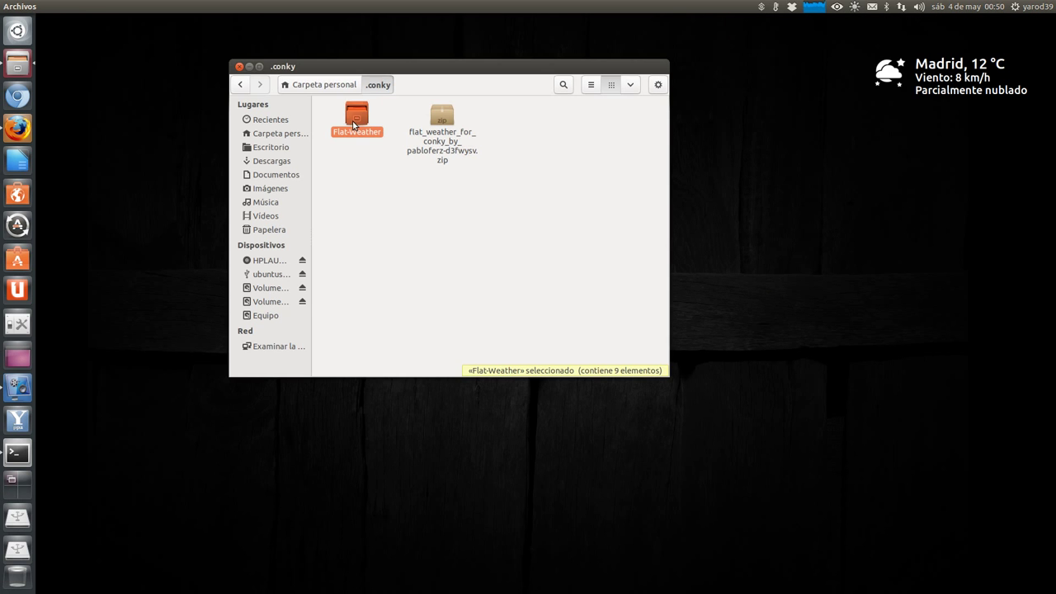
double_click(356, 118)
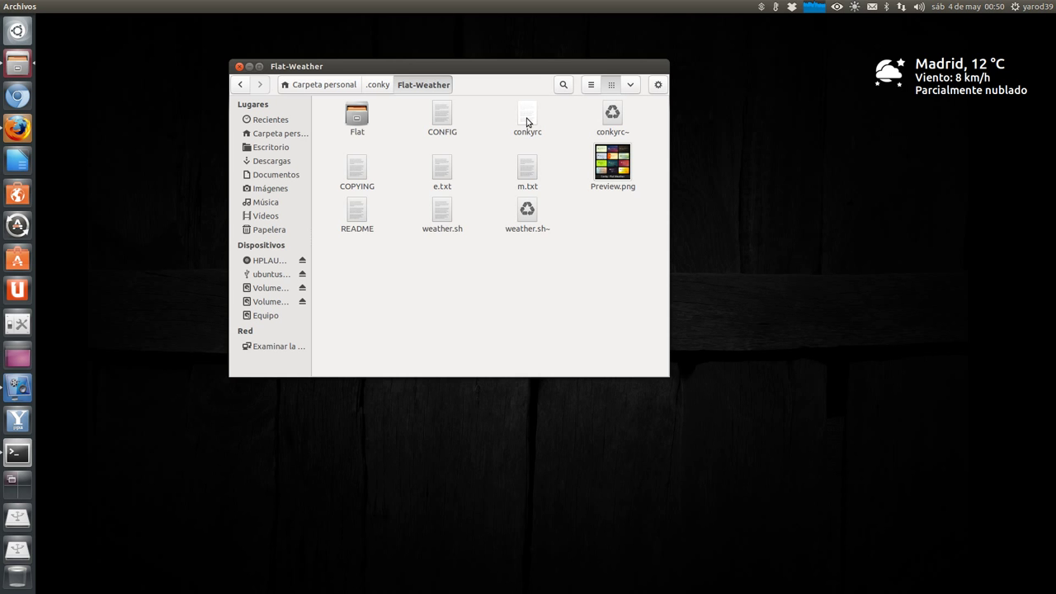
left_click(527, 115)
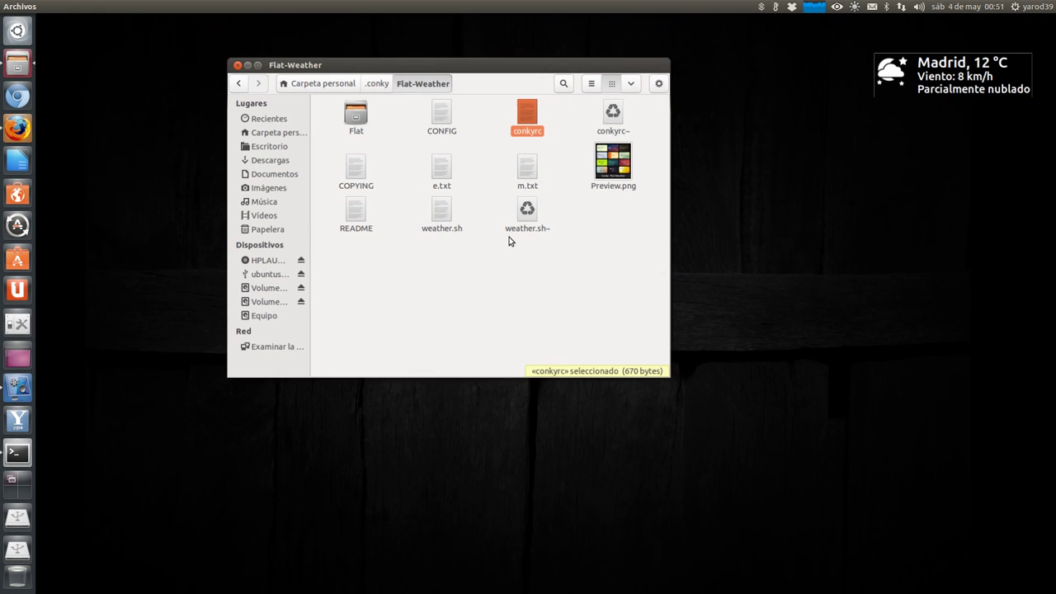
right_click(528, 113)
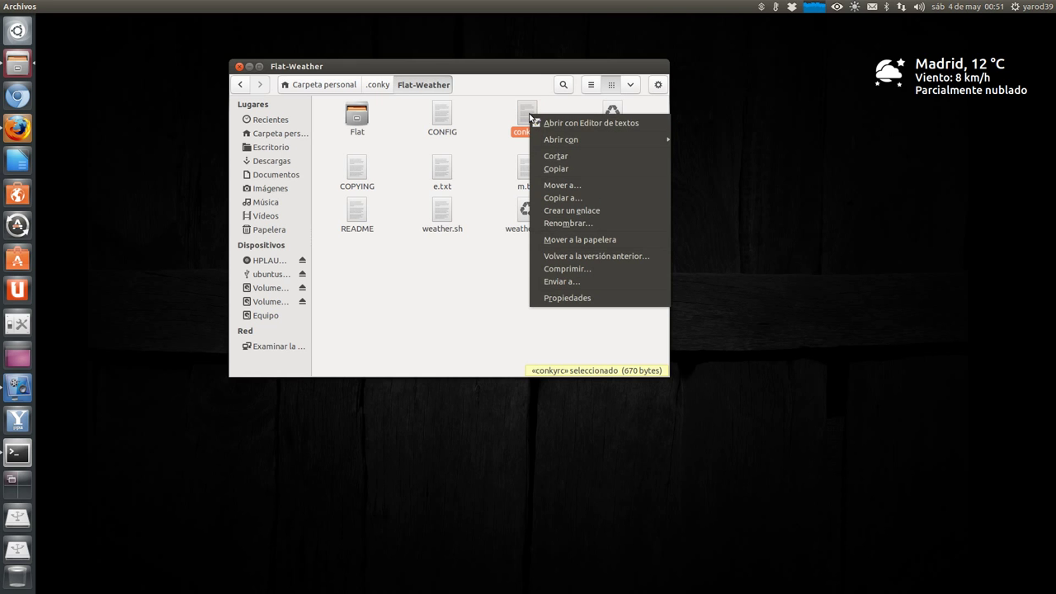
left_click(552, 124)
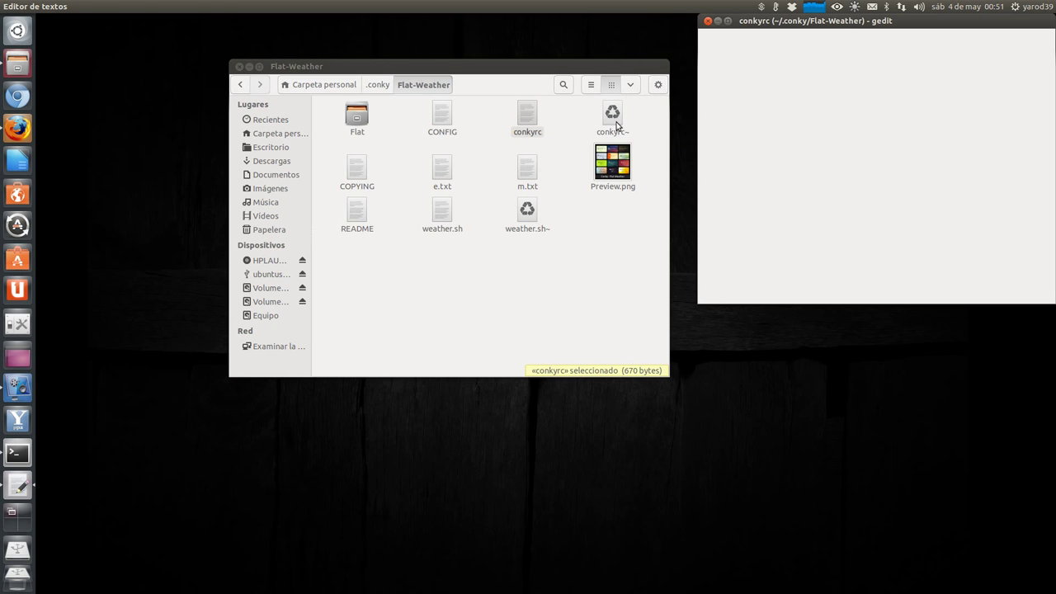
Move the conkyrc editor window clear of the weather widget and put away the Flat-Weather folder window.
left_click_drag(812, 21, 420, 176)
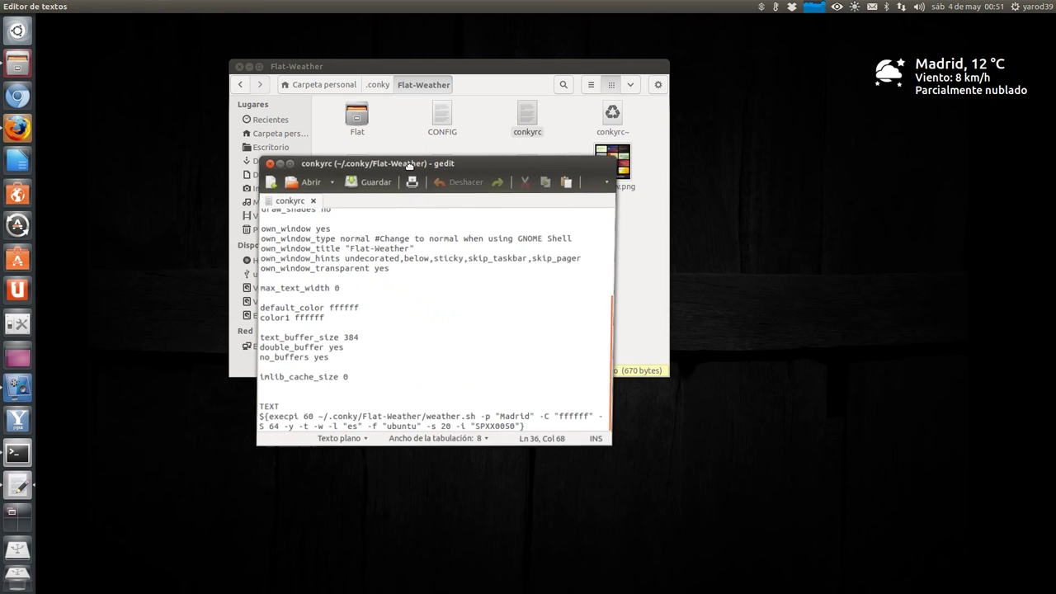
left_click(240, 66)
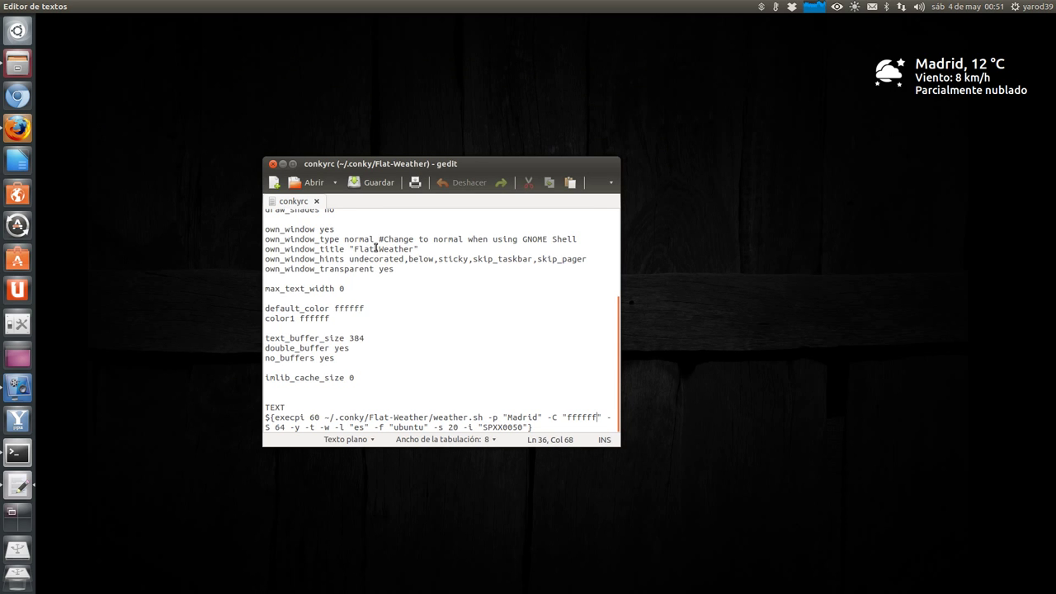
scroll(377, 247, "up", 5)
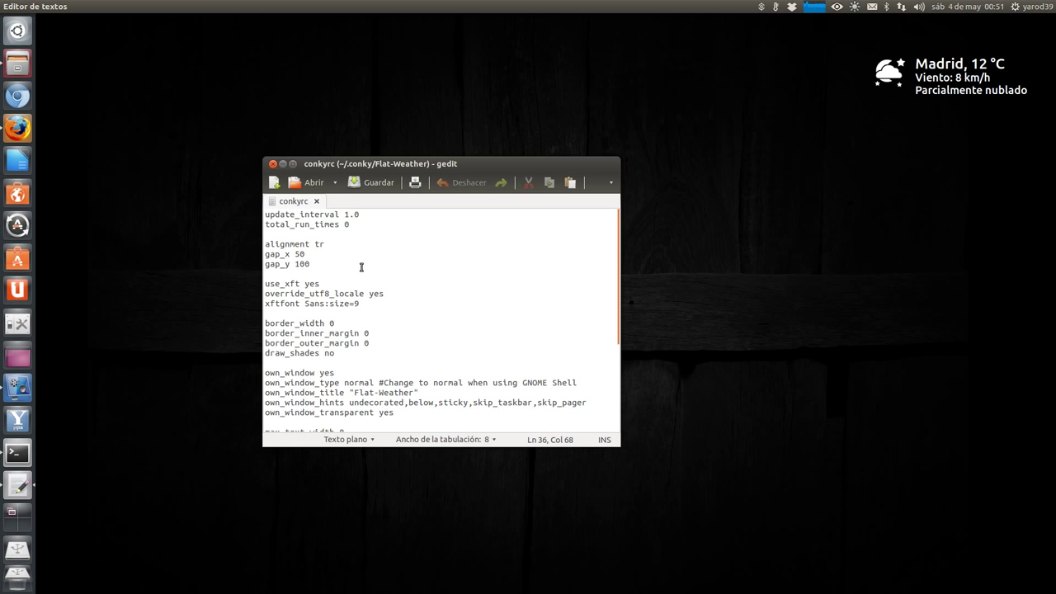
Switch to Firefox and close the deviantART tab to return to the article's section about the conkyrc file.
left_click(18, 128)
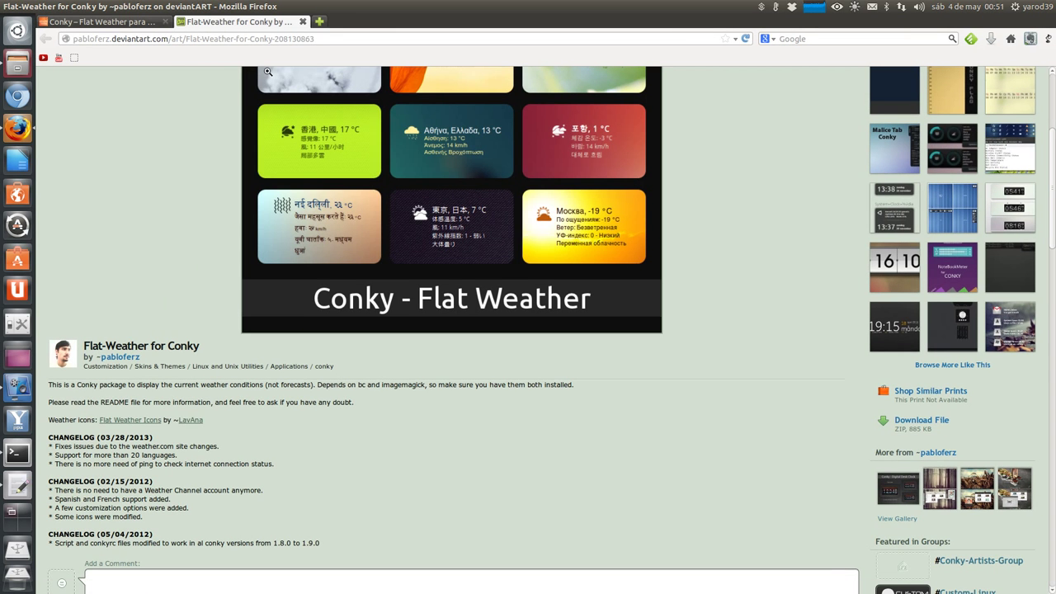
left_click(303, 21)
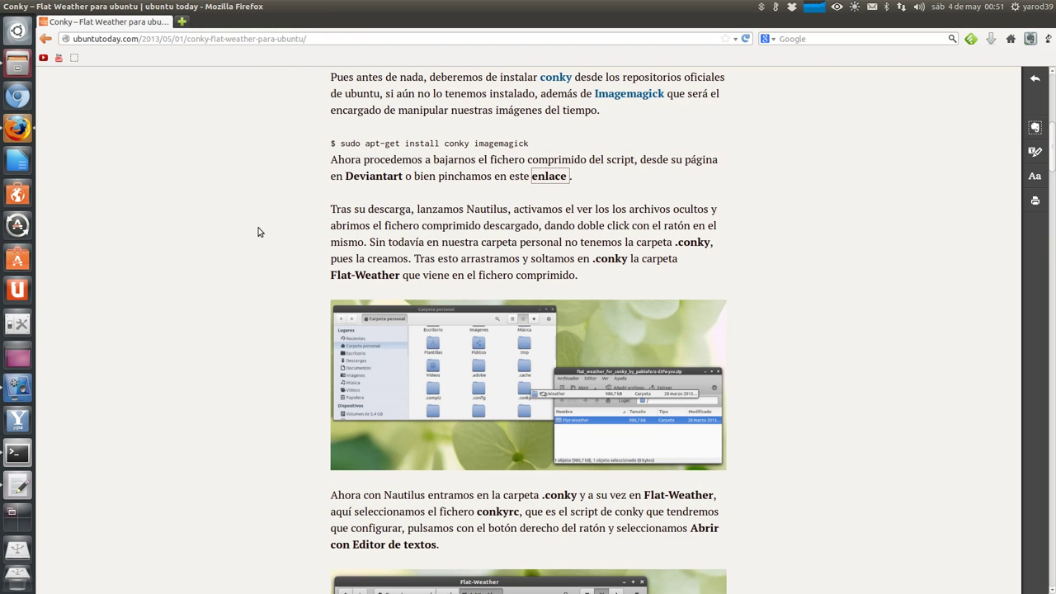
scroll(269, 239, "down", 8)
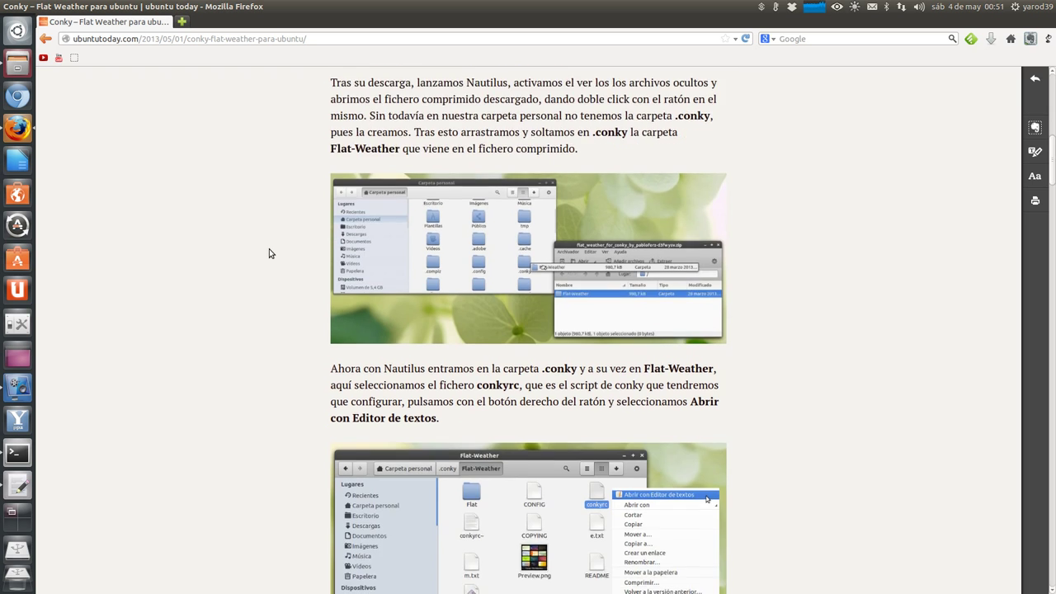
Read the article's Configuración section on the icon and text colours, own_window_type, gap and execpi parameters, and minimize Firefox.
scroll(266, 256, "down", 2)
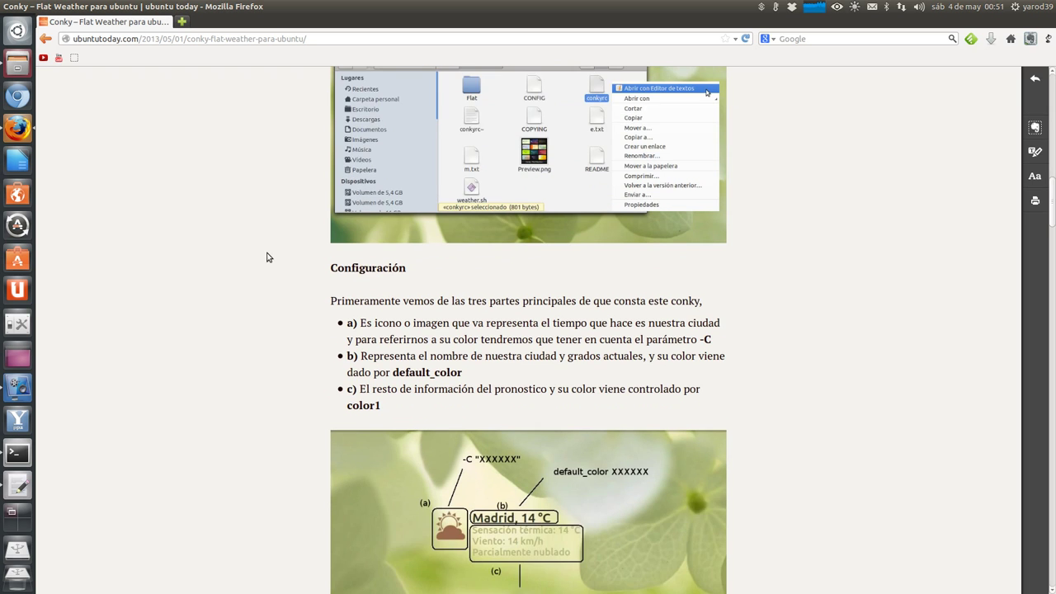
scroll(266, 257, "down", 2)
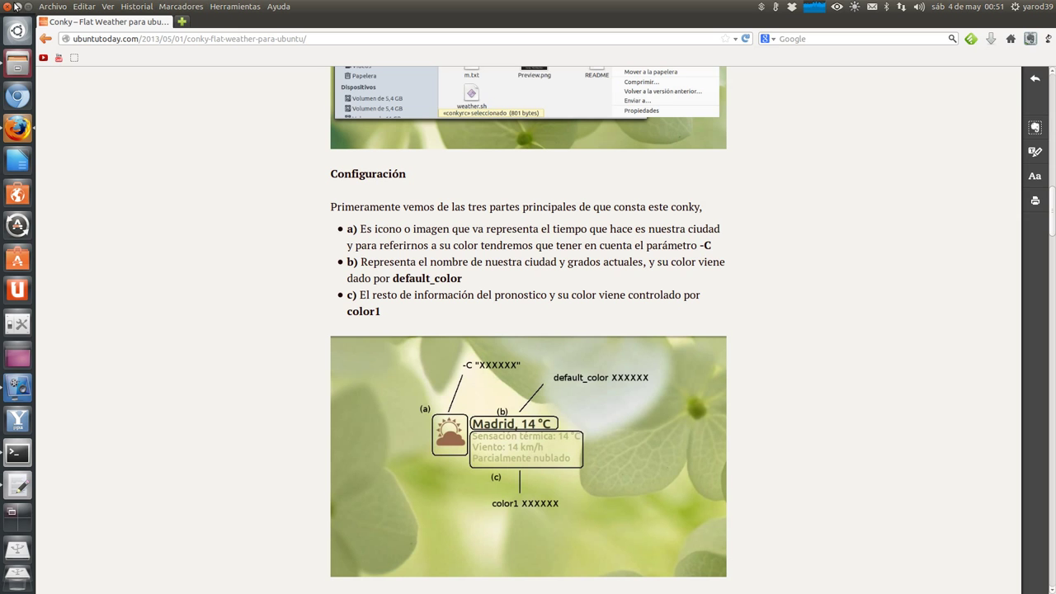
left_click(17, 6)
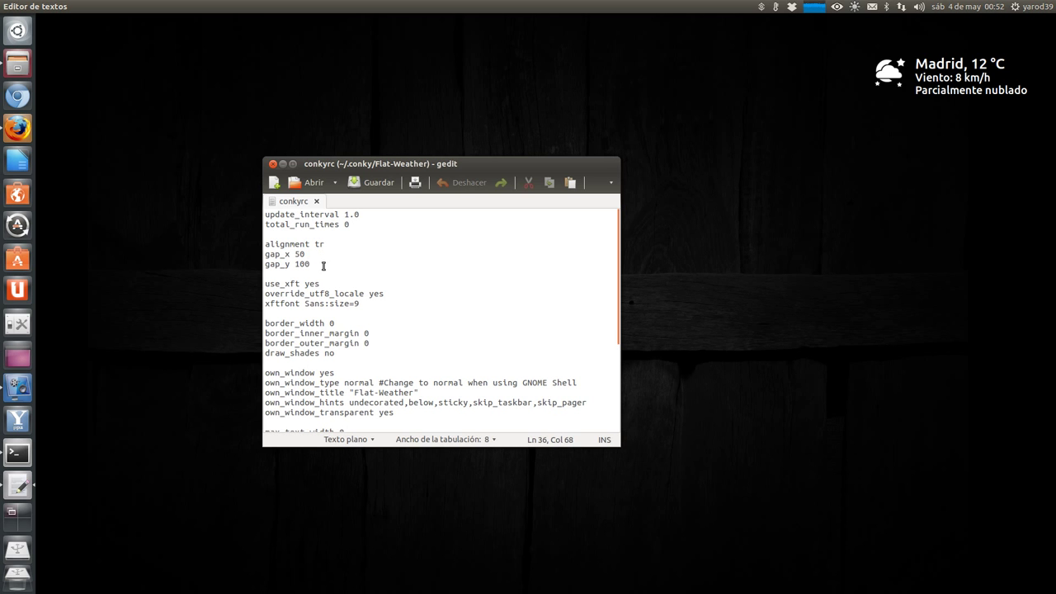
left_click(17, 127)
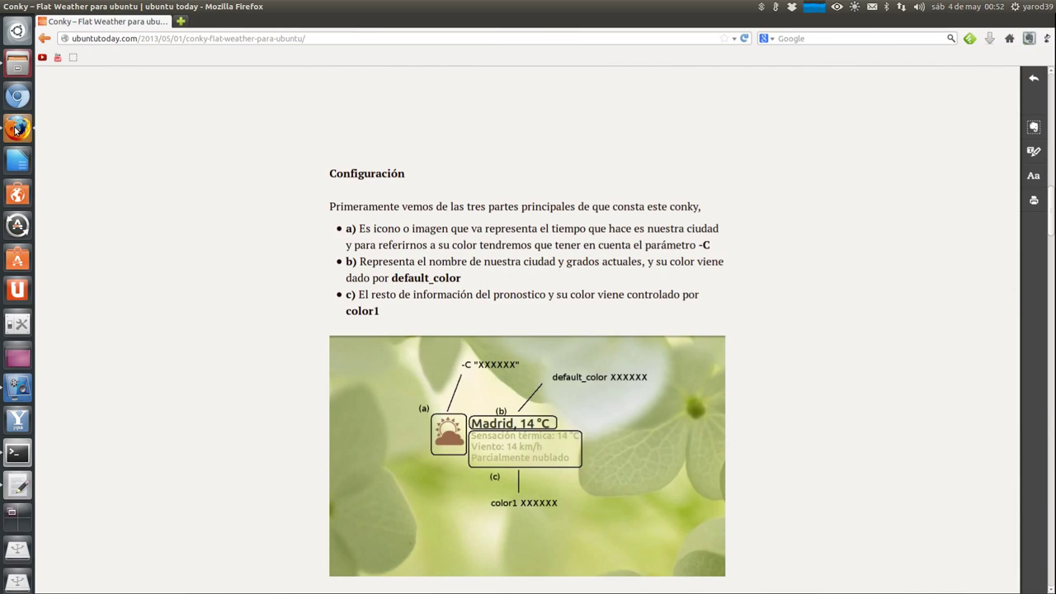
scroll(277, 344, "down", 5)
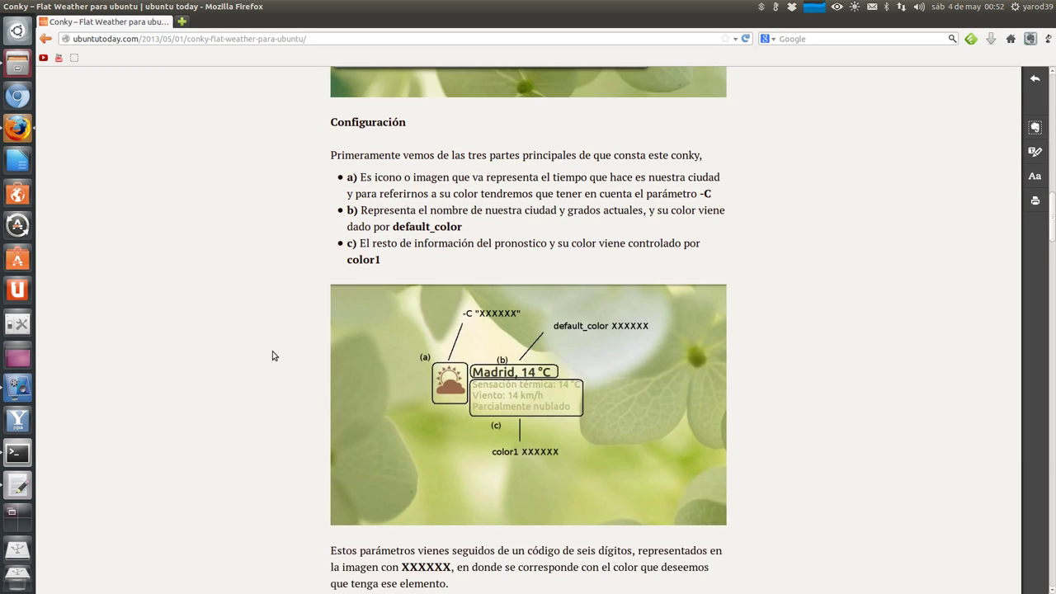
scroll(272, 358, "down", 10)
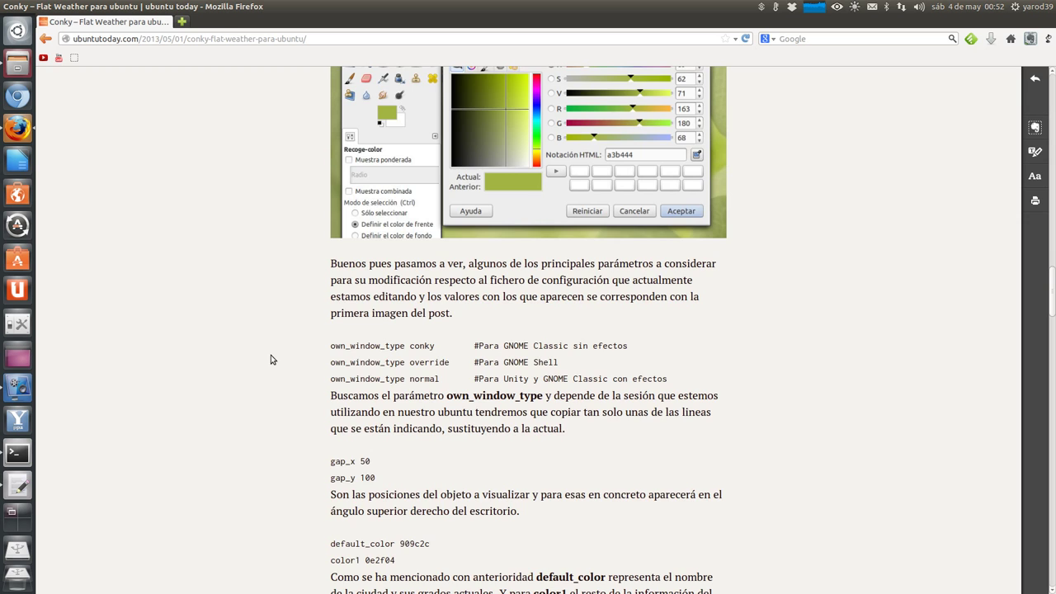
scroll(270, 360, "down", 2)
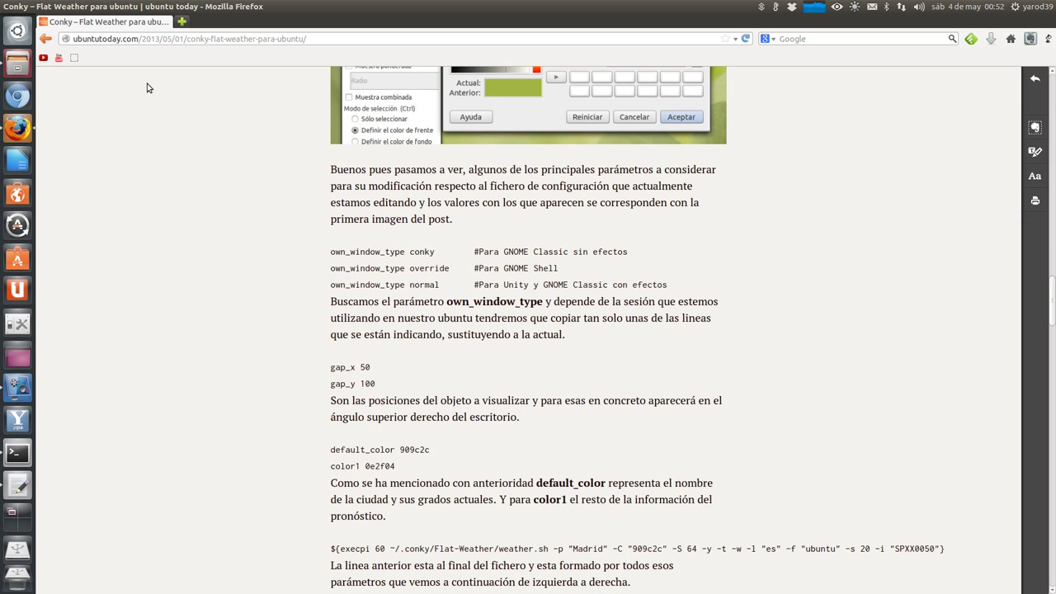
left_click(20, 7)
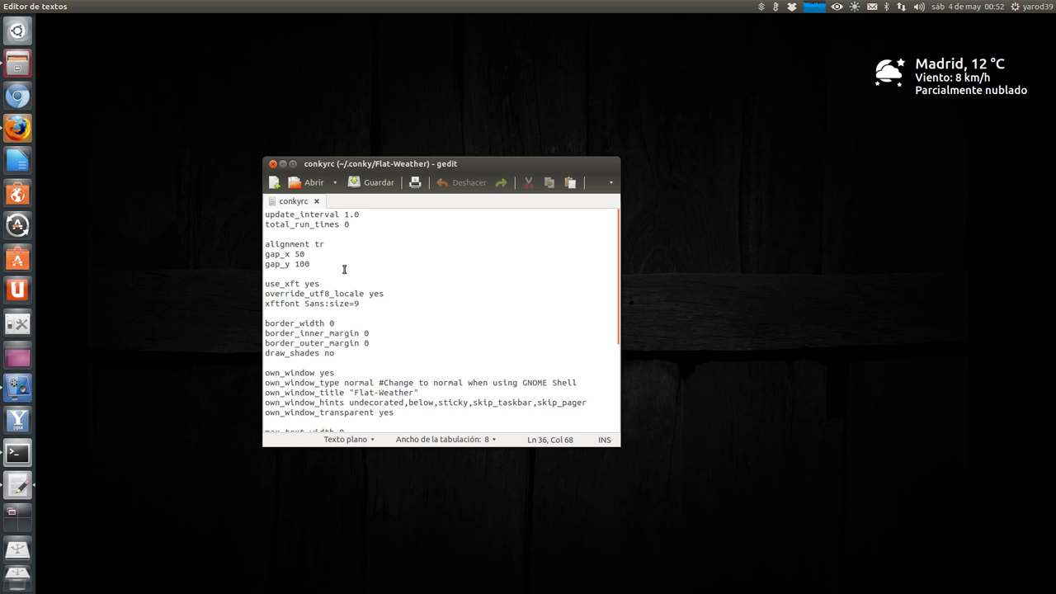
Examine the conkyrc file's gap, own_window_type and colour parameters and its final execpi line.
scroll(353, 292, "down", 1)
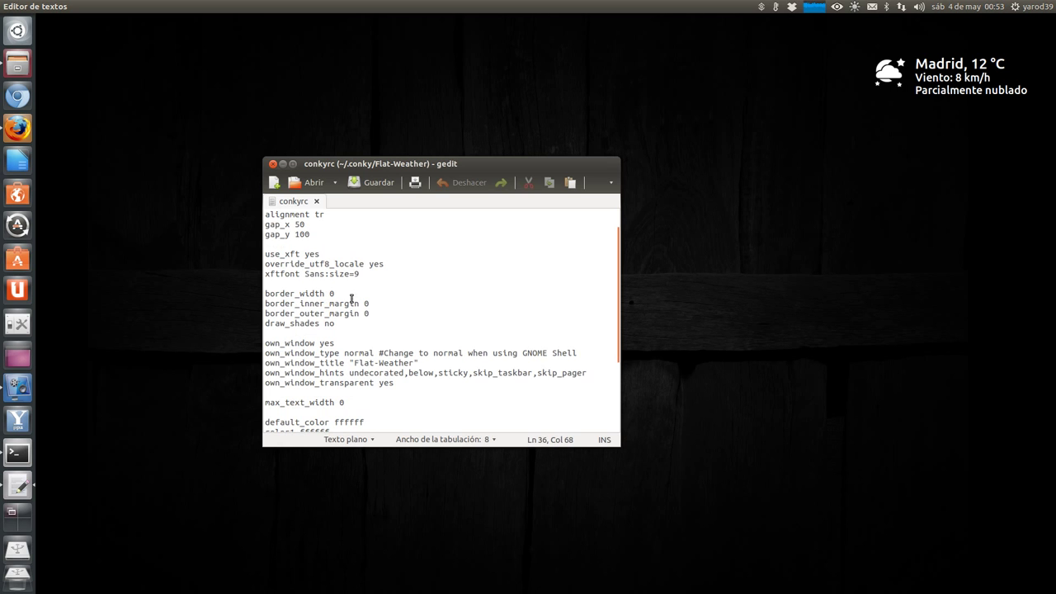
scroll(345, 326, "down", 2)
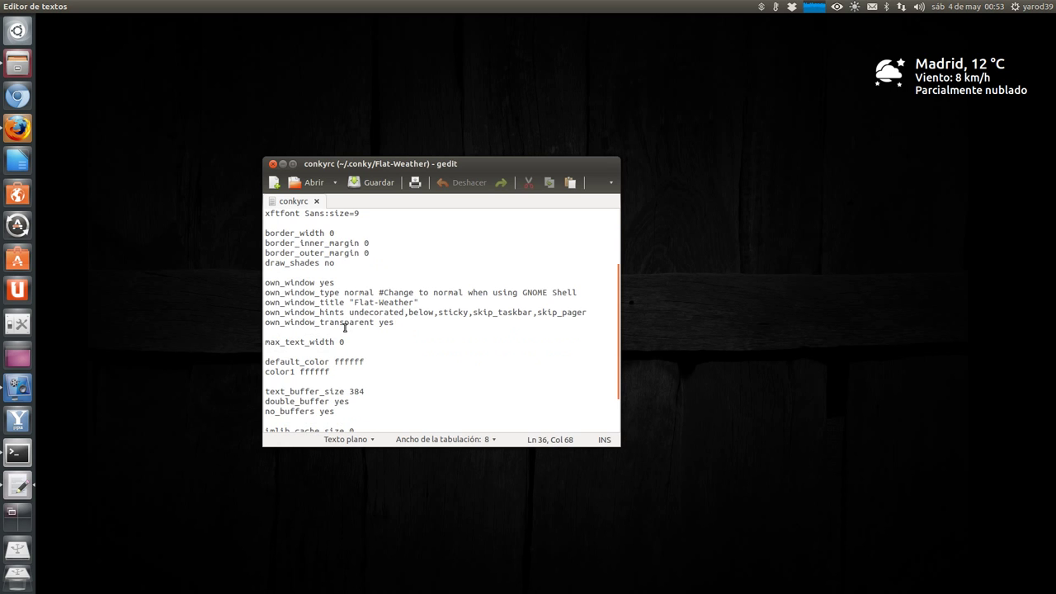
scroll(345, 327, "down", 2)
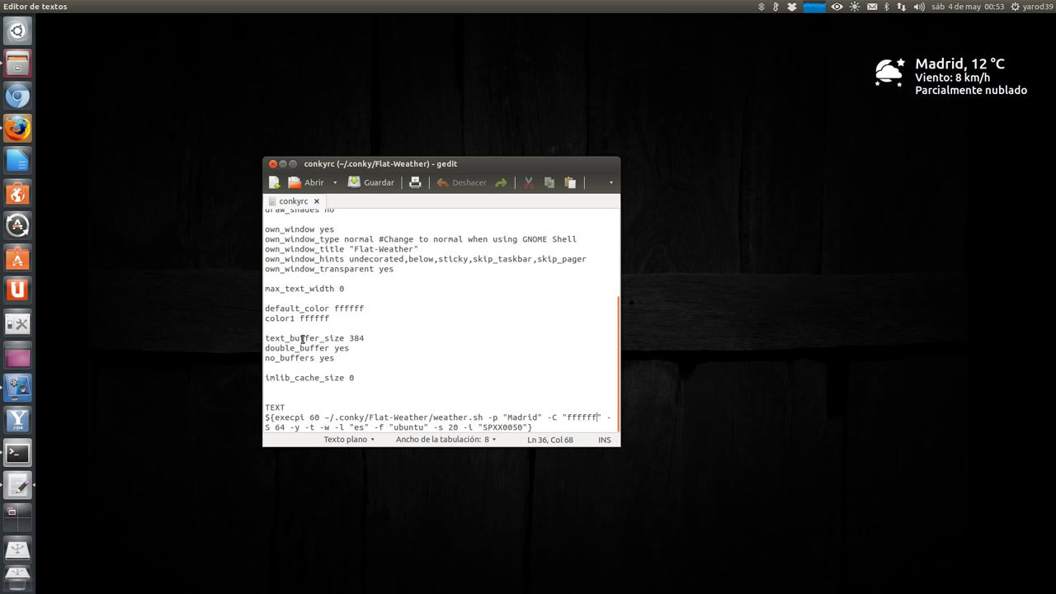
scroll(296, 330, "up", 4)
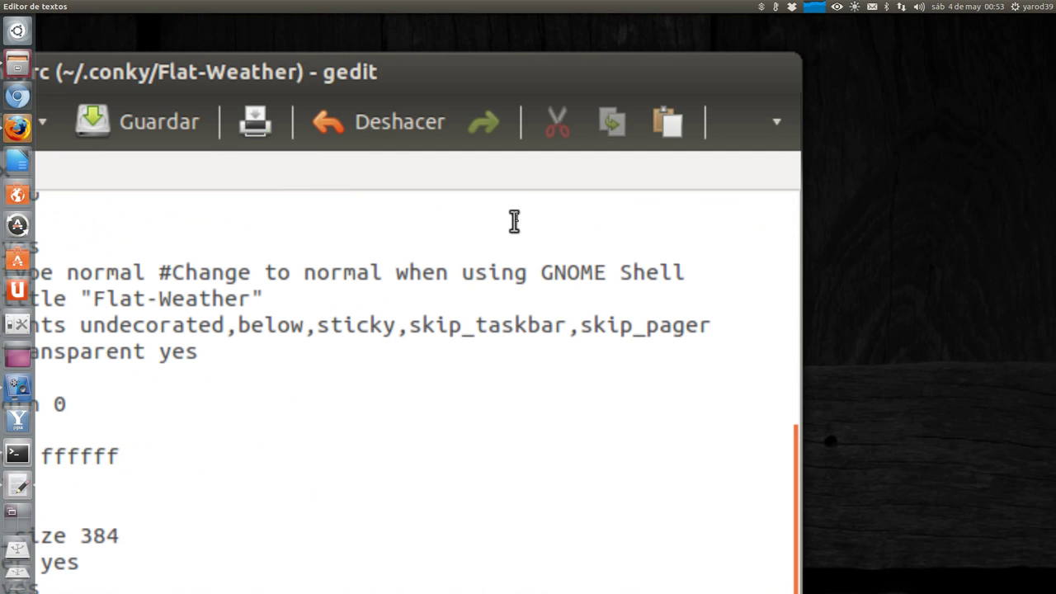
scroll(505, 241, "down", 3)
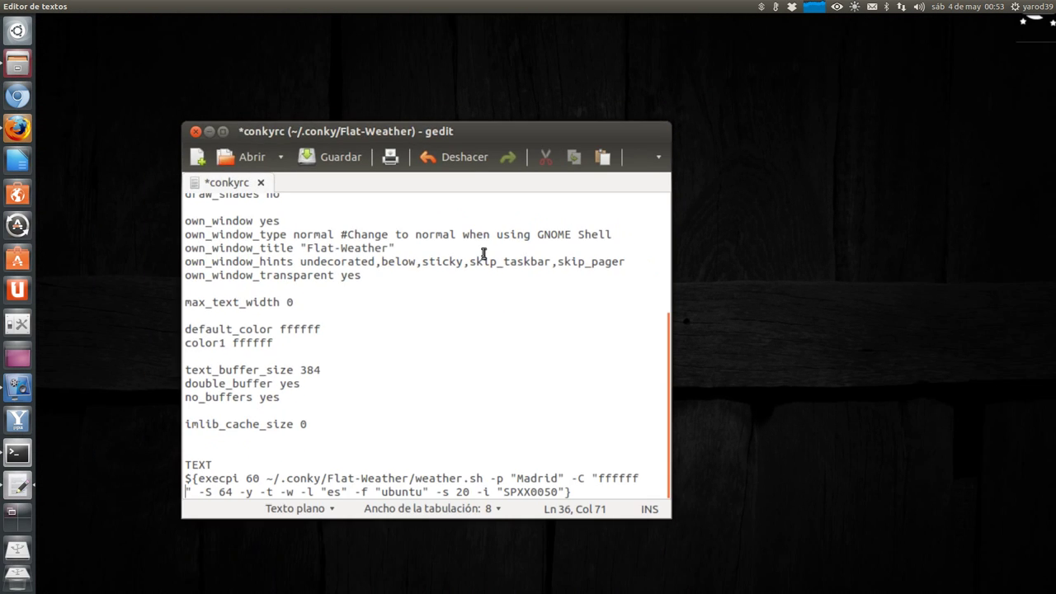
scroll(483, 251, "down", 1)
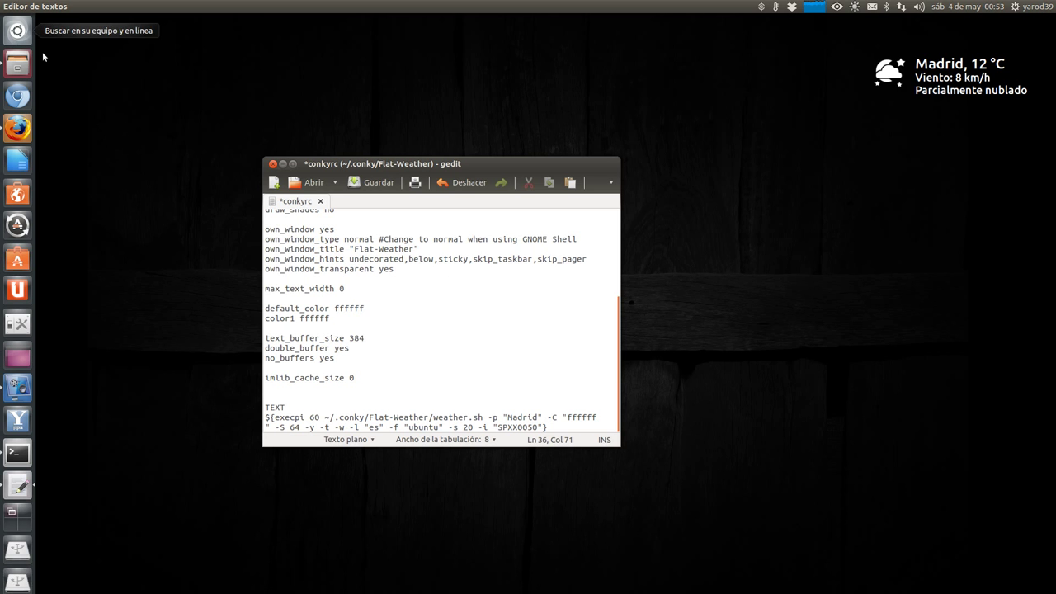
Launch GIMP and open its foreground colour chooser.
left_click(19, 35)
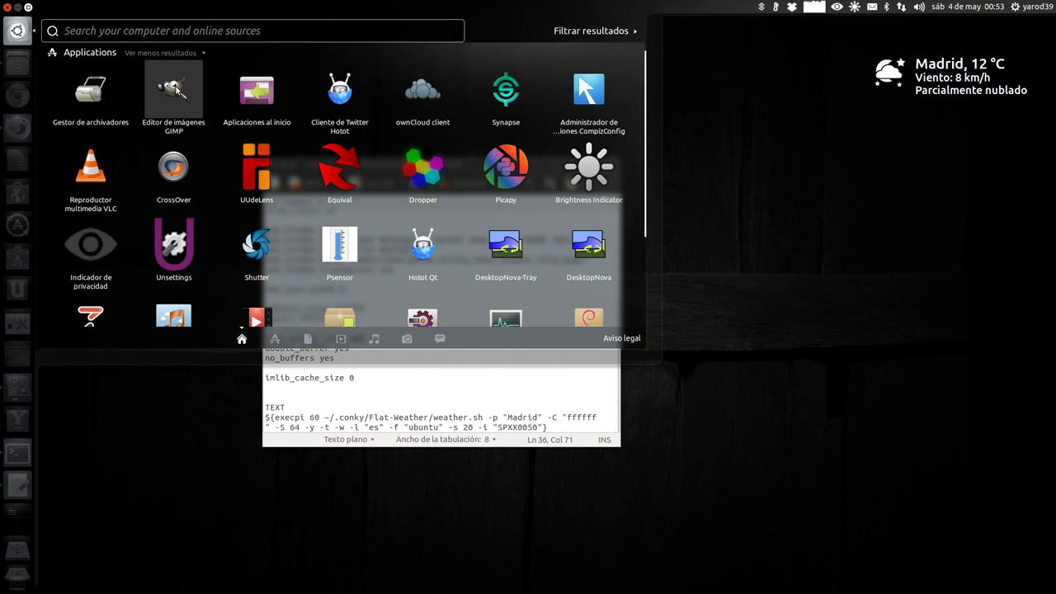
left_click(175, 85)
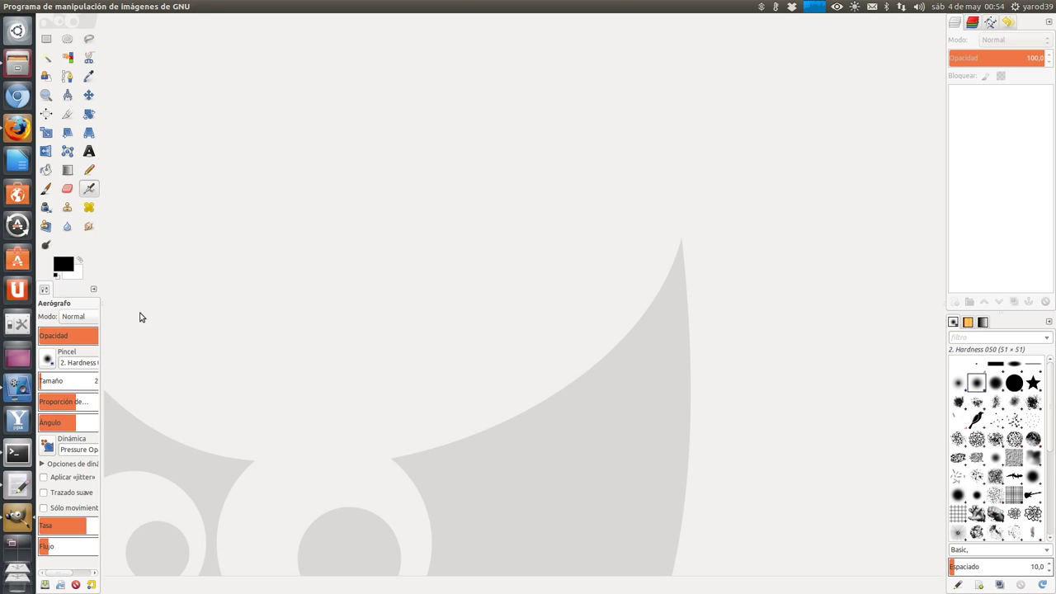
left_click(64, 267)
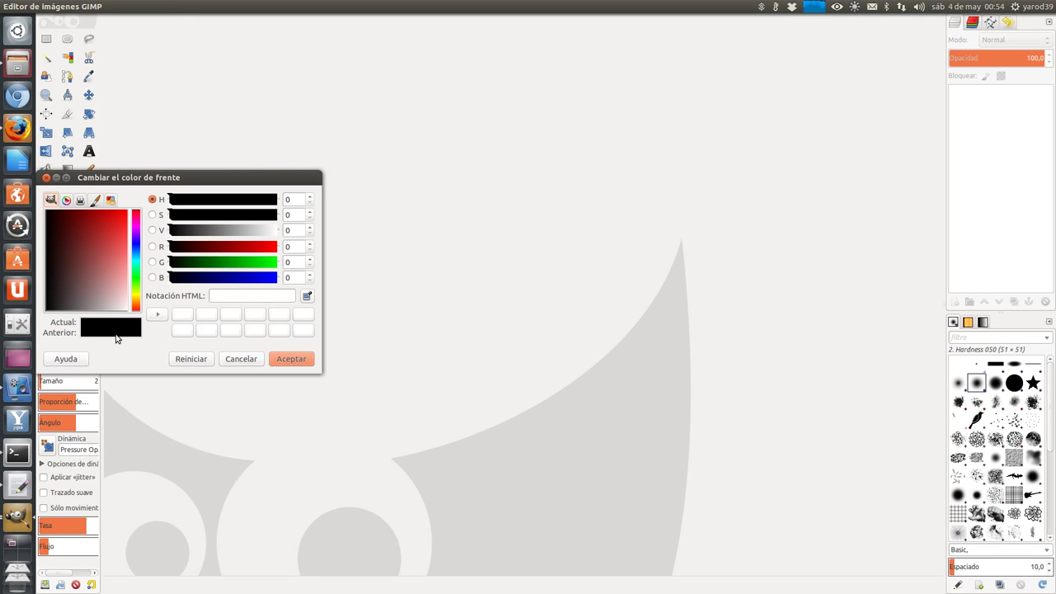
Sample white, red and near-black to read their HTML notation codes, discard the colour change and close GIMP.
left_click(179, 317)
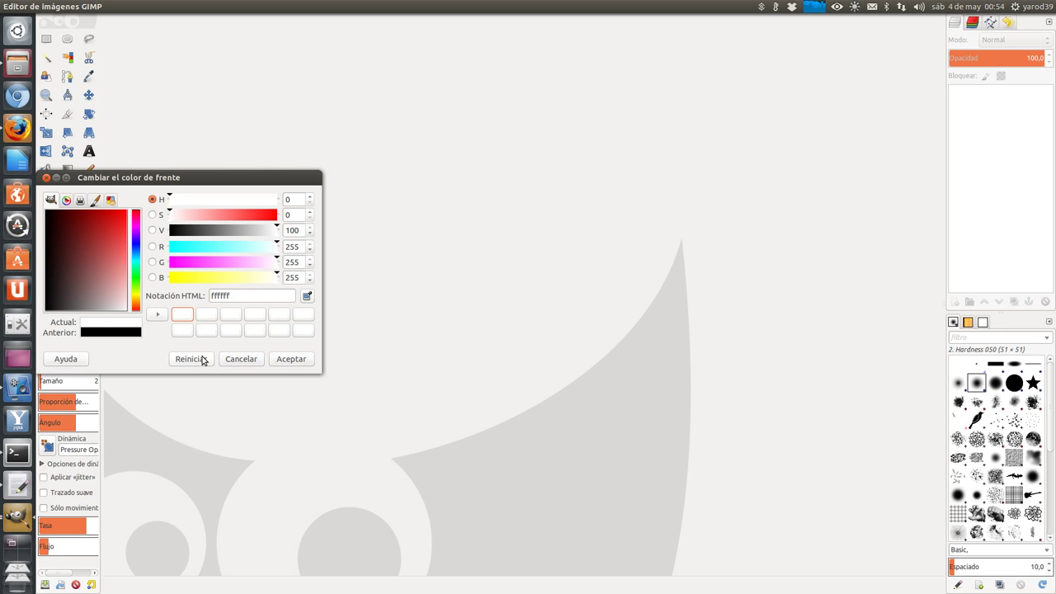
key("alt")
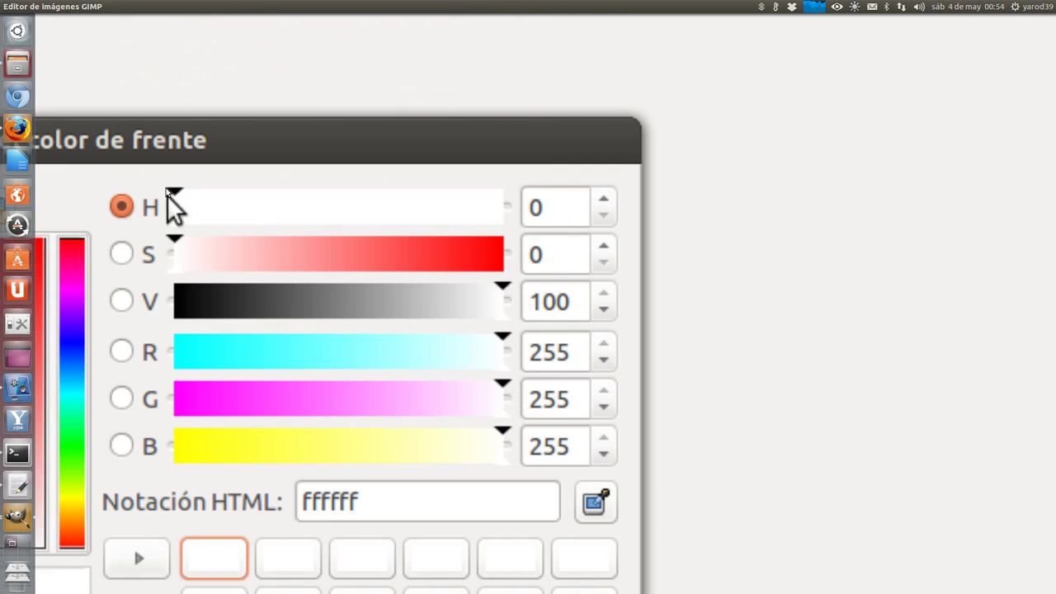
left_click_drag(166, 194, 340, 168)
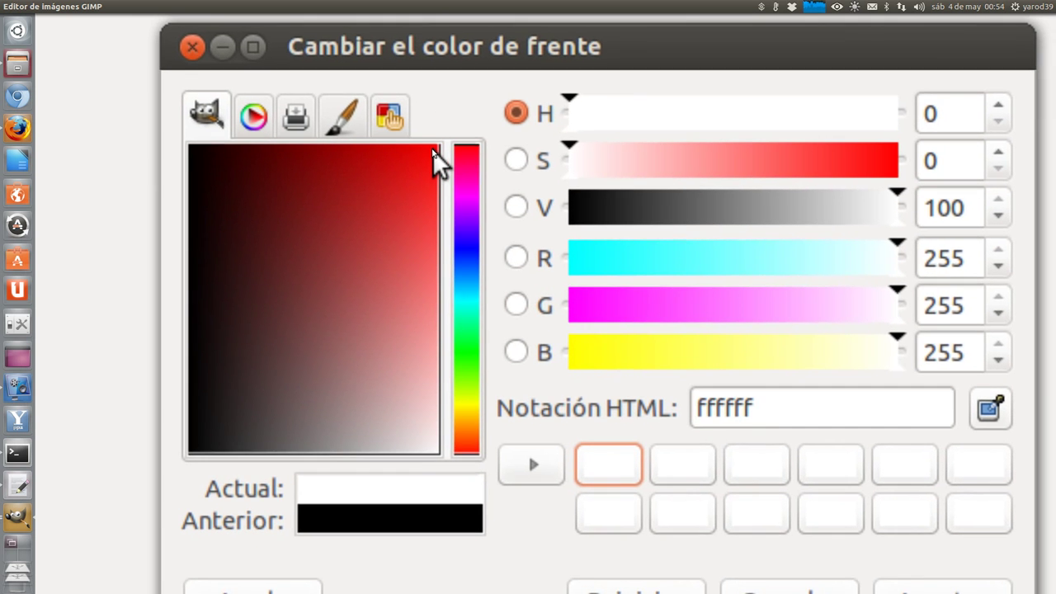
left_click(433, 149)
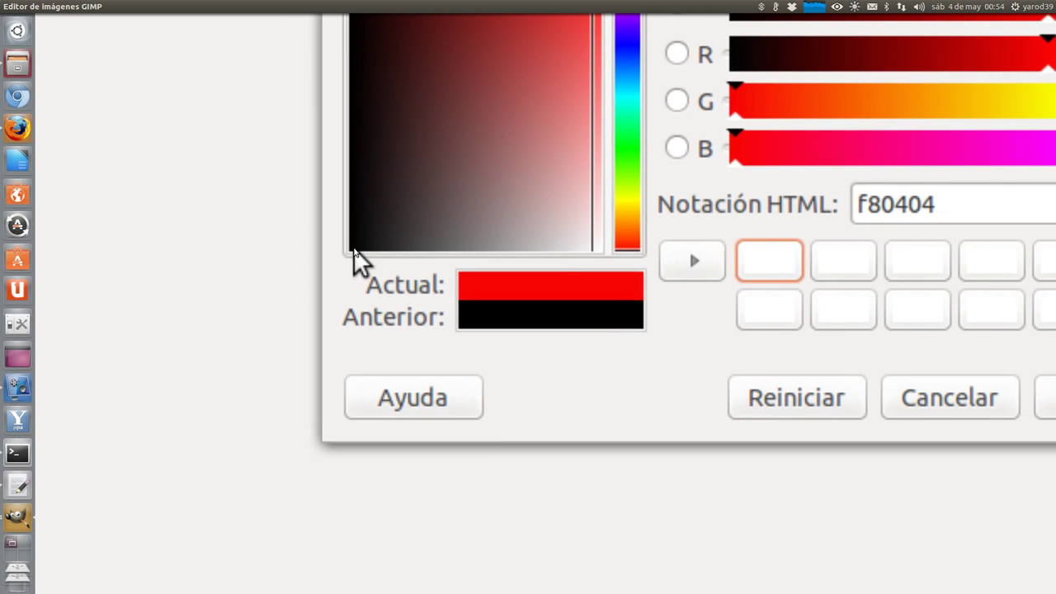
left_click(353, 246)
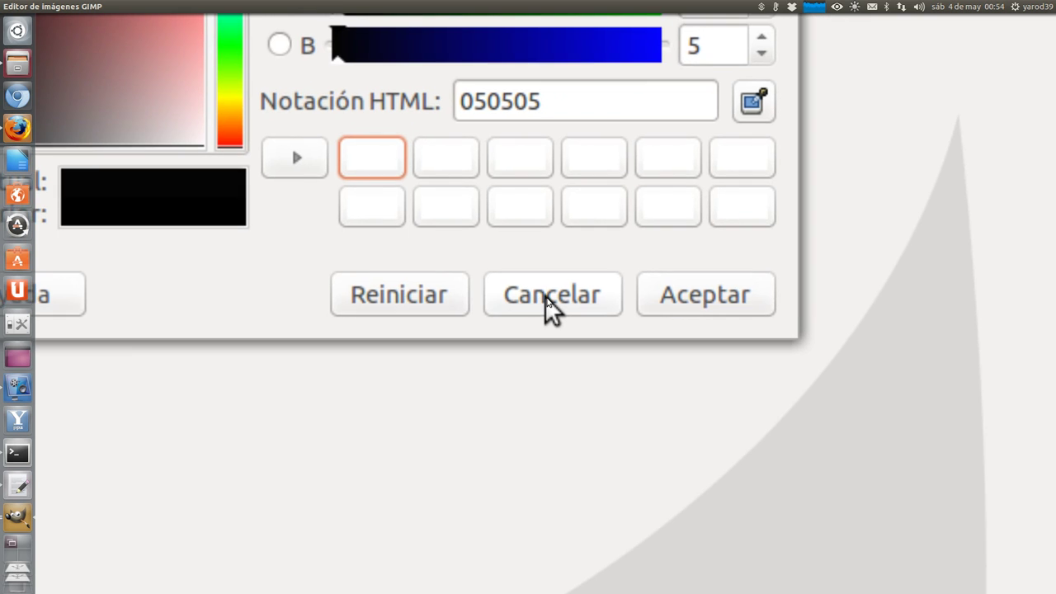
left_click(546, 296)
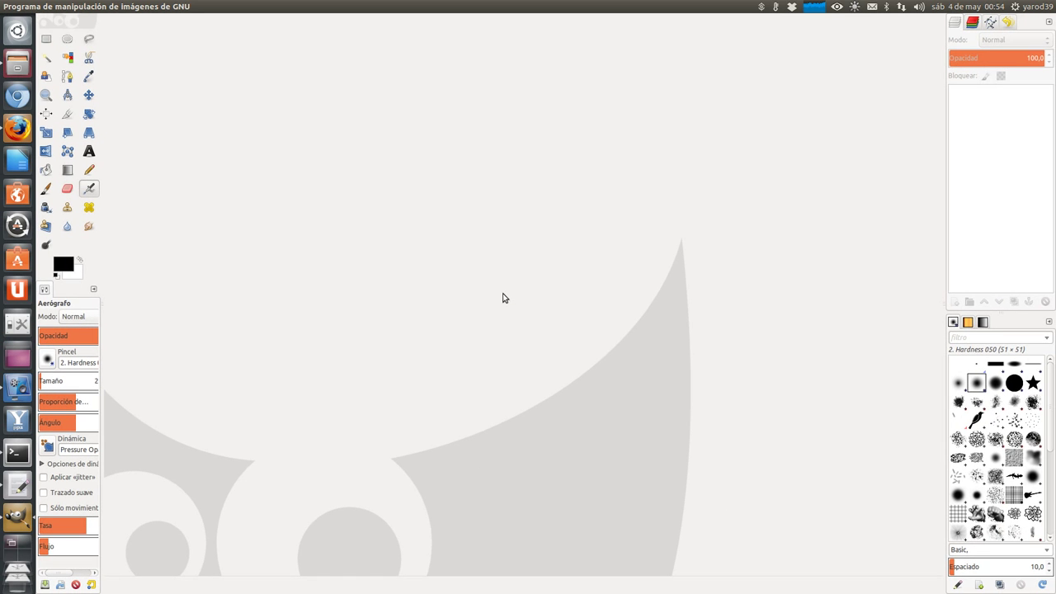
mouse_move(3, 8)
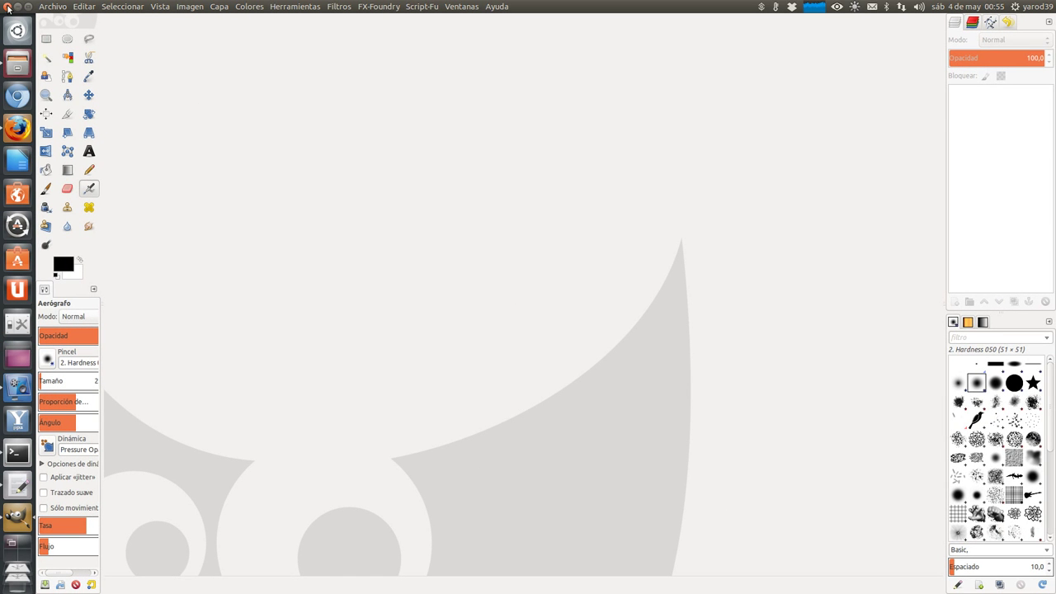
left_click(8, 7)
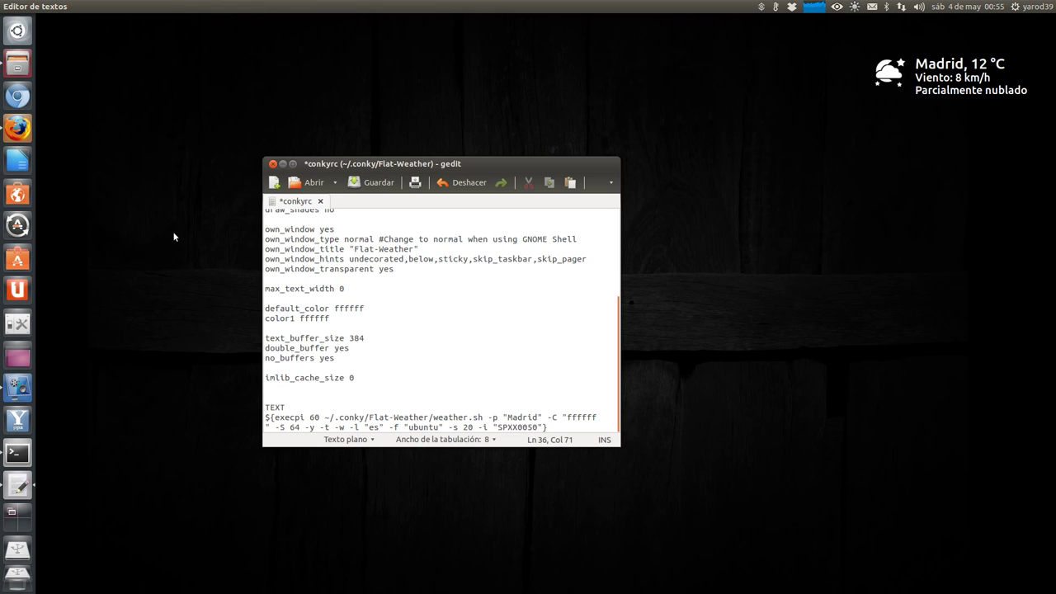
Review the default_color and color1 values and the full execpi line under TEXT in conkyrc.
double_click(350, 308)
left_click(342, 318)
double_click(292, 418)
left_click(291, 418)
left_click_drag(266, 417, 567, 425)
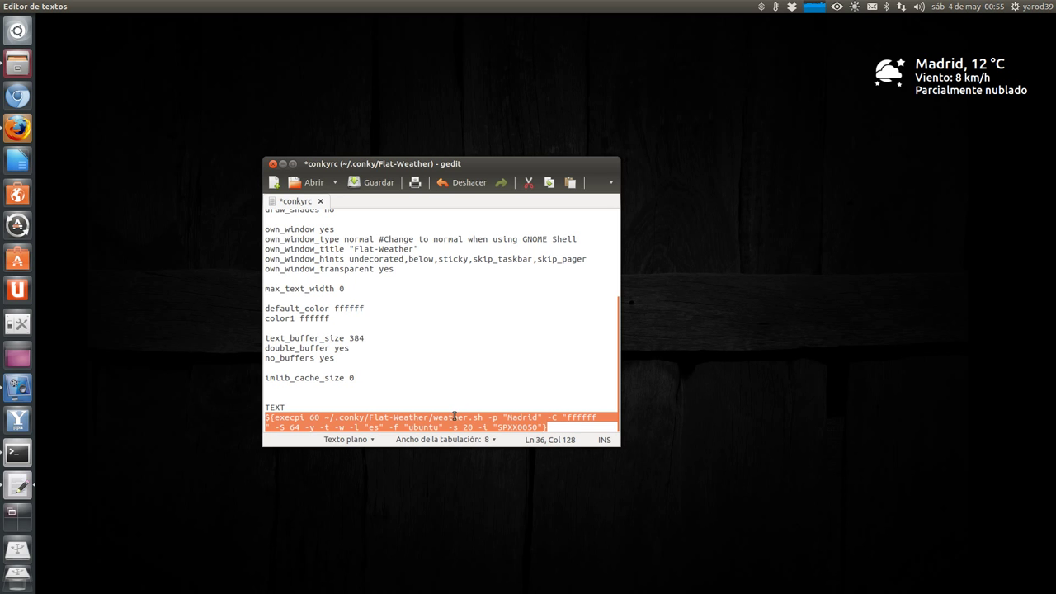
left_click(312, 399)
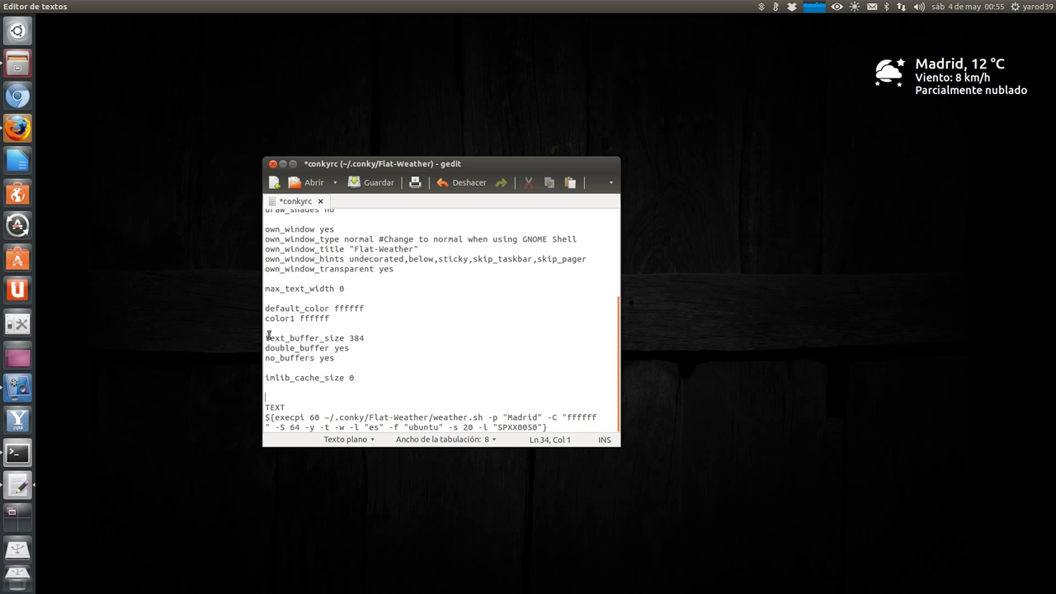
Switch to the terminal and add the note line "descomprimir en carpeta .conky" below the download address.
left_click(18, 453)
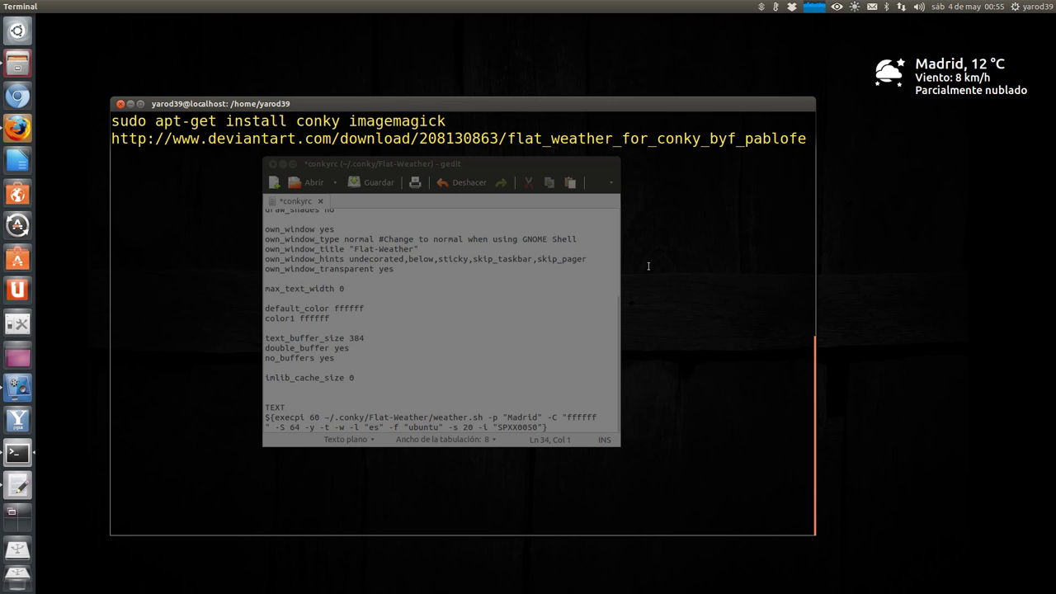
key("End")
type("descomprim")
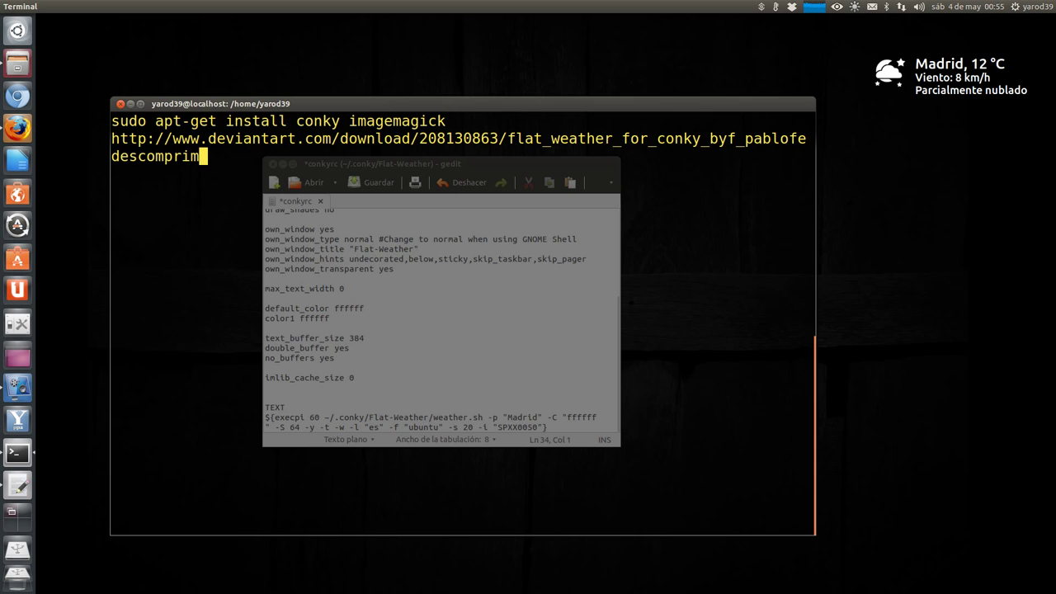
type("ir en carpeta .conky")
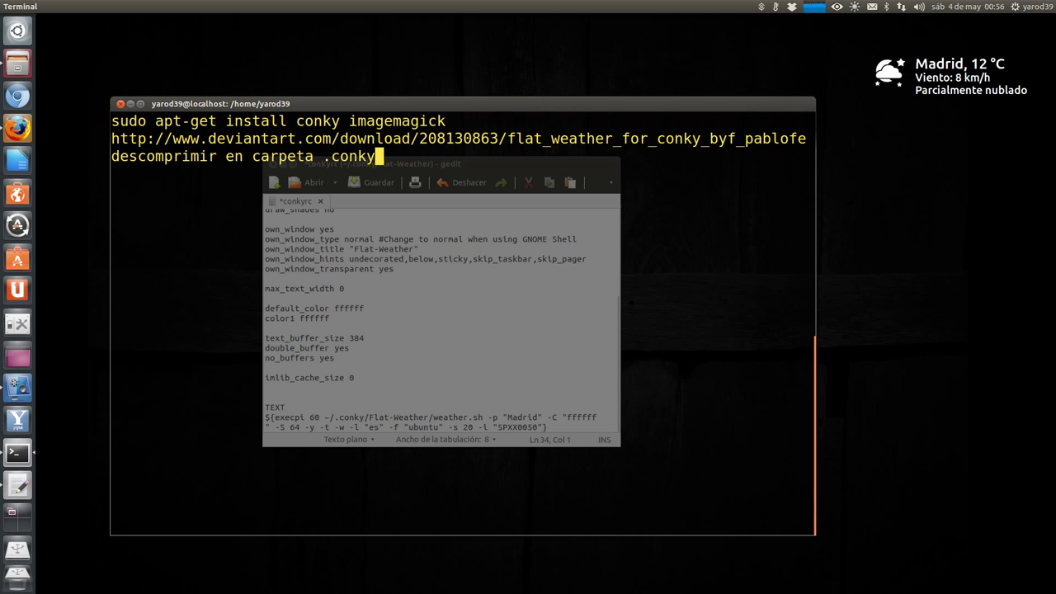
key("Return")
type("defaul")
key("BackSpace")
key("BackSpace")
key("BackSpace")
key("BackSpace")
key("BackSpace")
key("BackSpace")
Arrange the windows so the conkyrc editor sits beside the terminal with its gap_x and gap_y lines readable.
left_click_drag(498, 103, 291, 108)
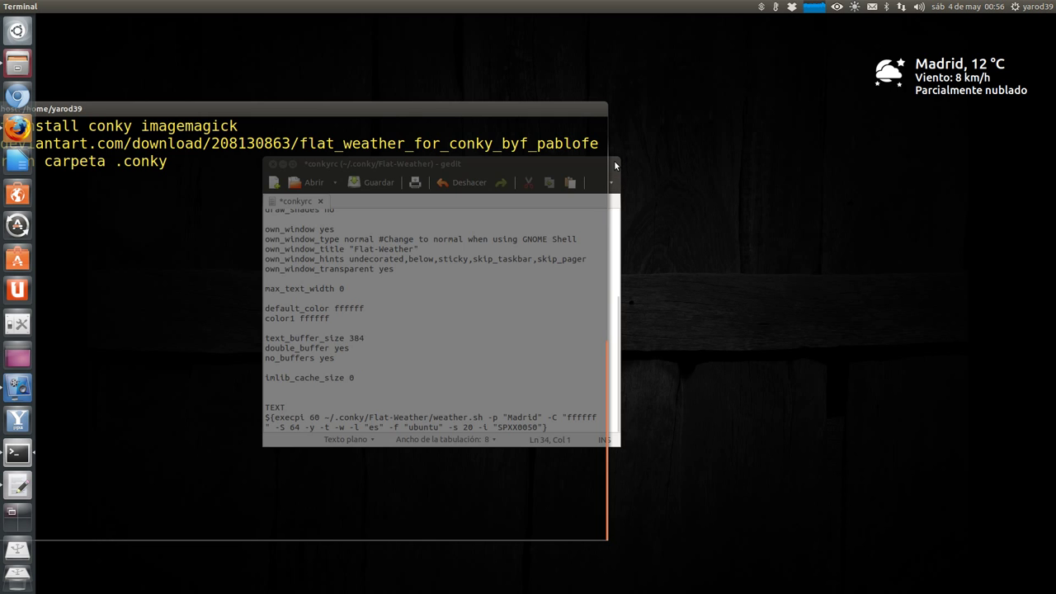
left_click_drag(617, 162, 1054, 134)
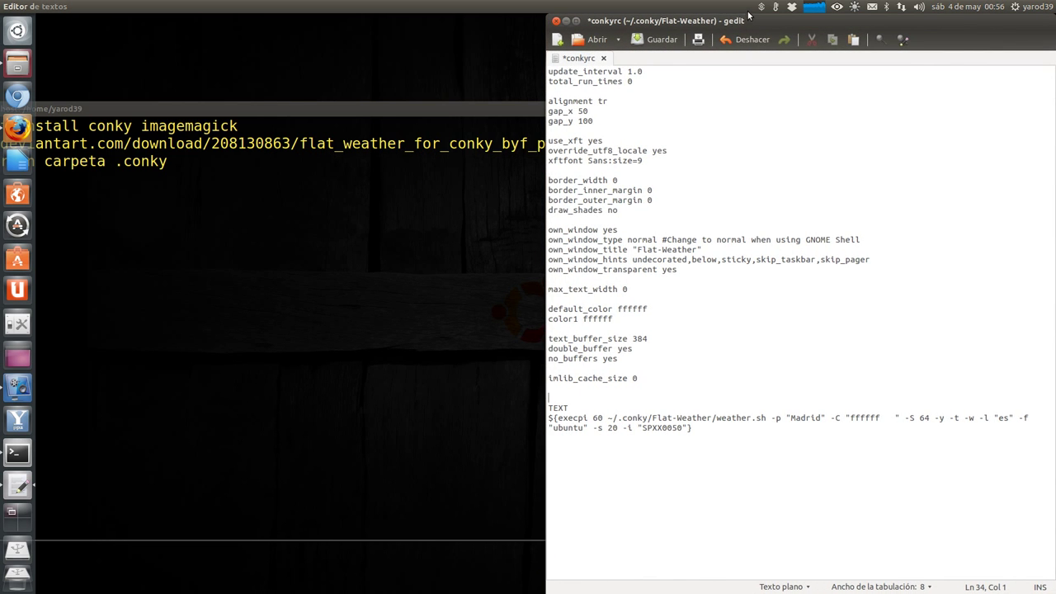
left_click_drag(748, 15, 973, 132)
left_click_drag(348, 113, 551, 101)
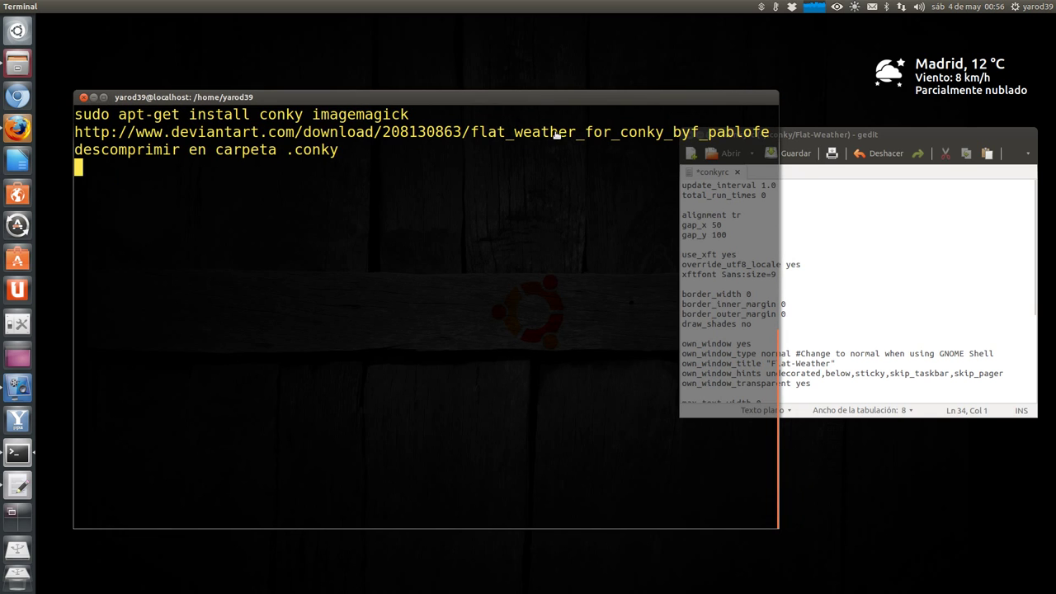
Add the lines "gap_x 50" and "gap_y 100" to the notes in the terminal.
type("gap_x 50")
key("Return")
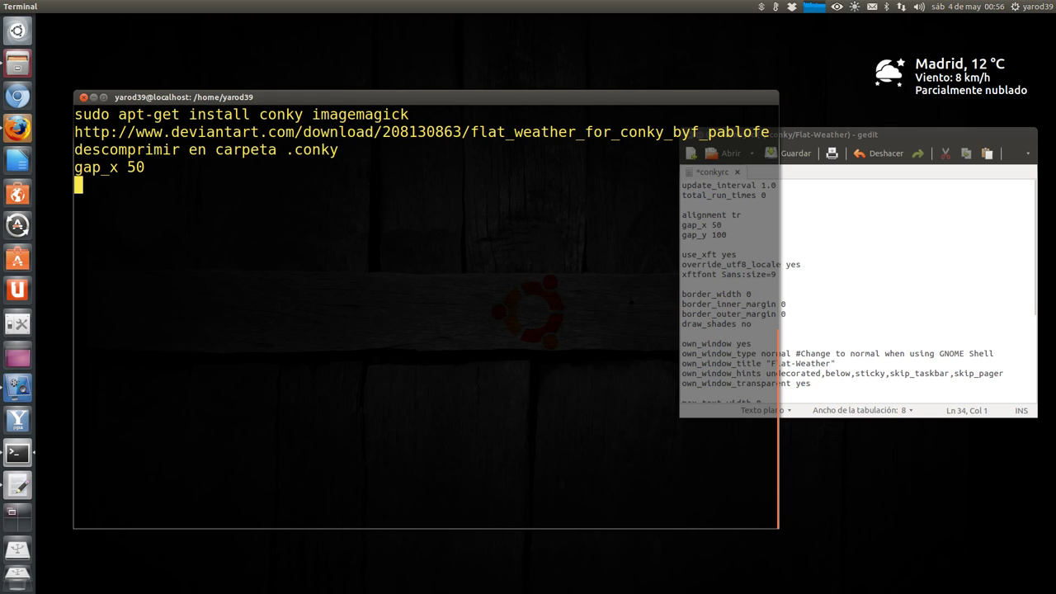
type("gap_y 100")
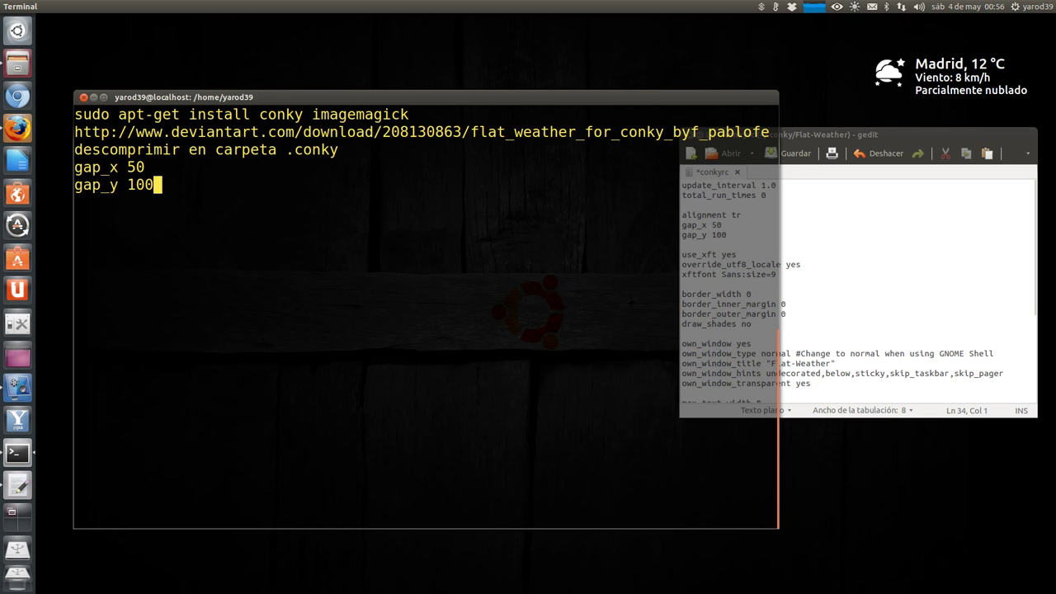
Add the lines "default_color ffffff" and "color1 ffffff" below gap_y in the terminal notes.
key("Return")
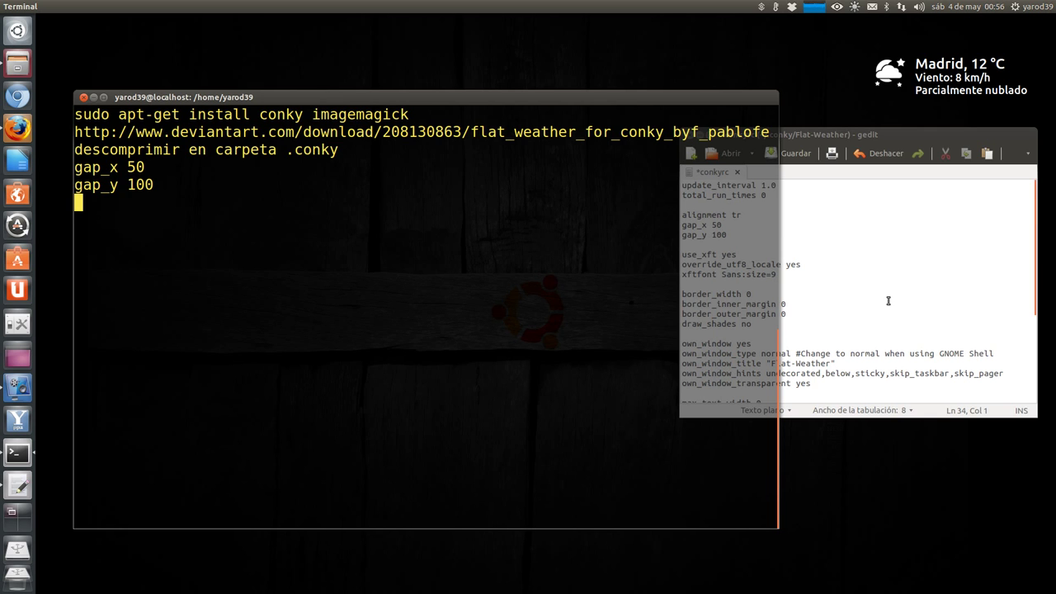
scroll(888, 300, "down", 4)
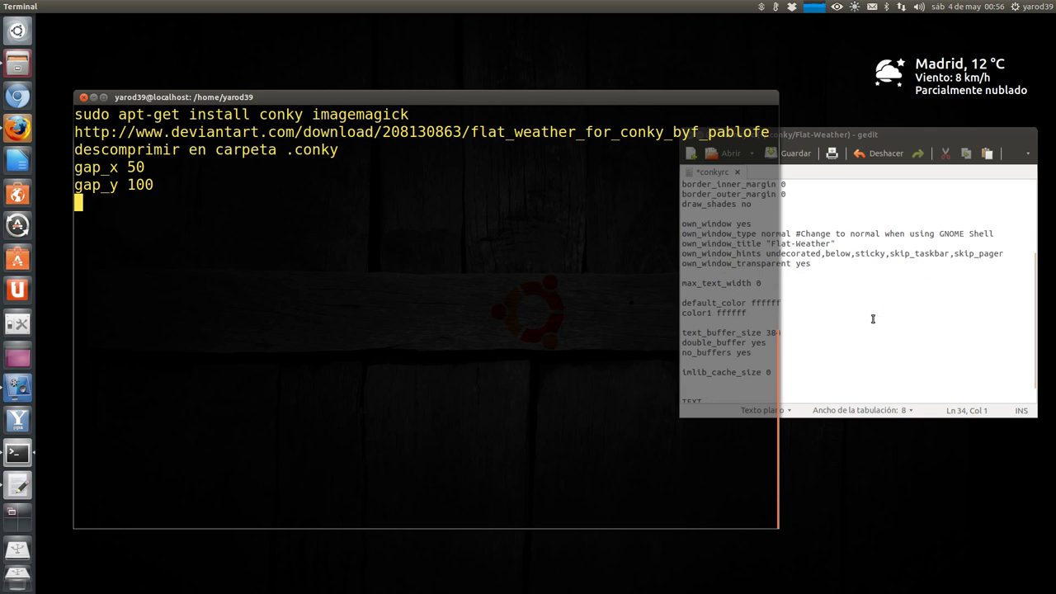
type("default_color")
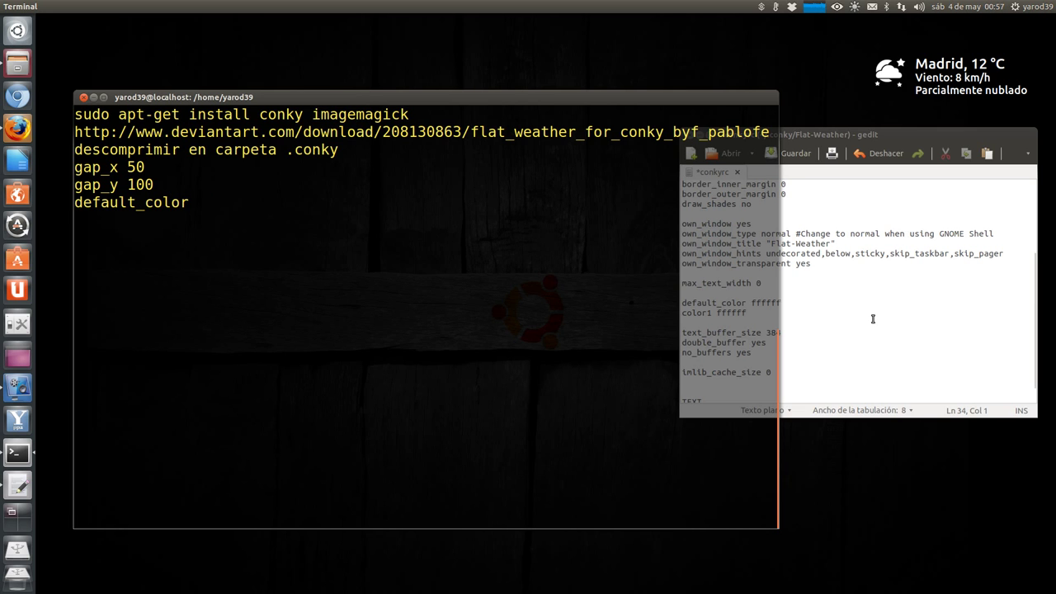
type(" ffffff")
key("Return")
type("color1")
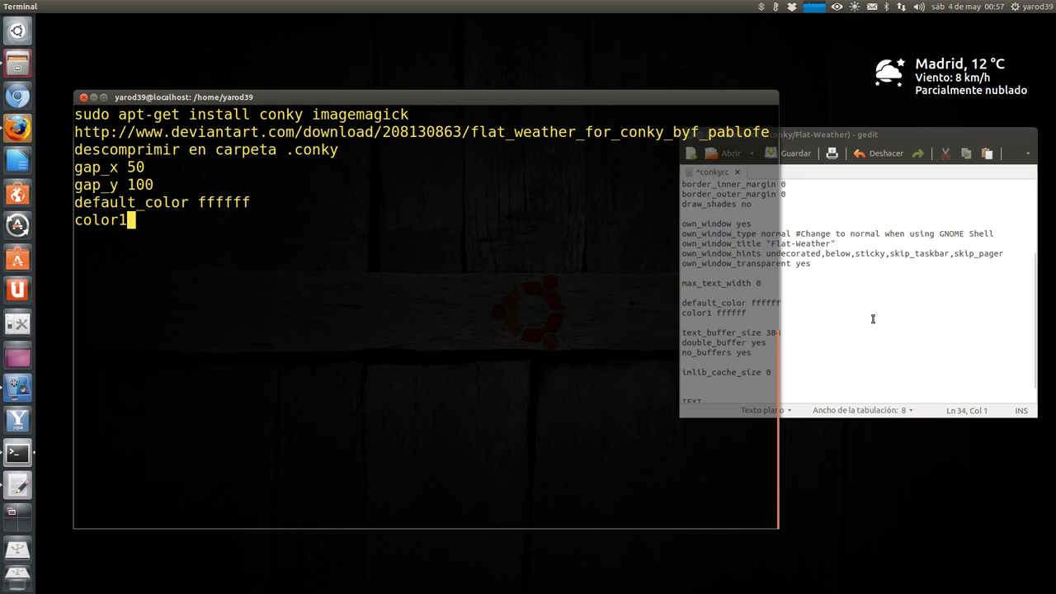
type(" ffffff")
Copy the full ${execpi ...} line under TEXT in conkyrc and paste it on a new line of the terminal notes.
scroll(873, 319, "down", 2)
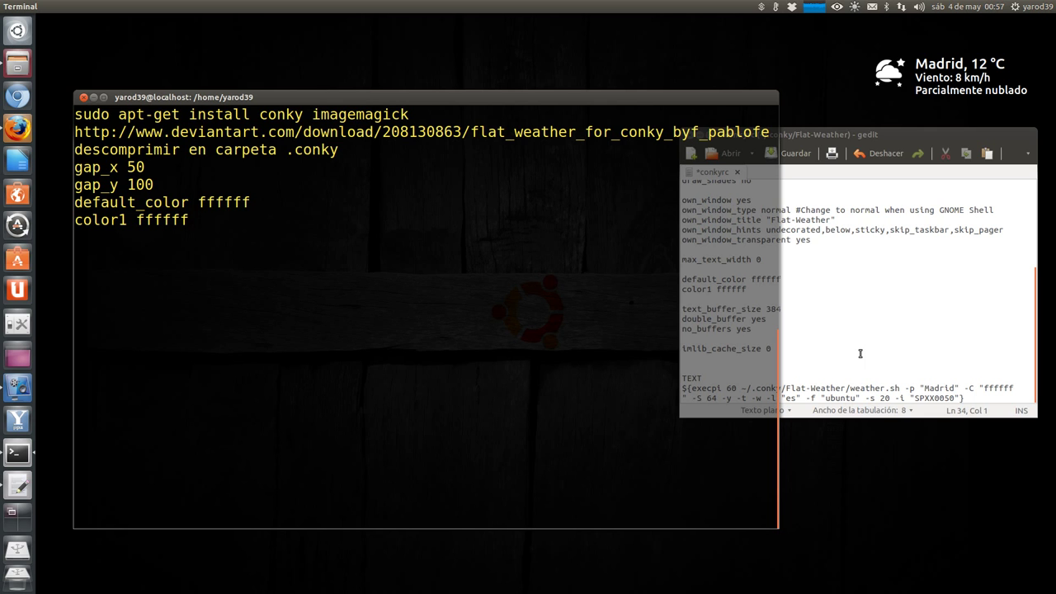
left_click(824, 388)
triple_click(821, 386)
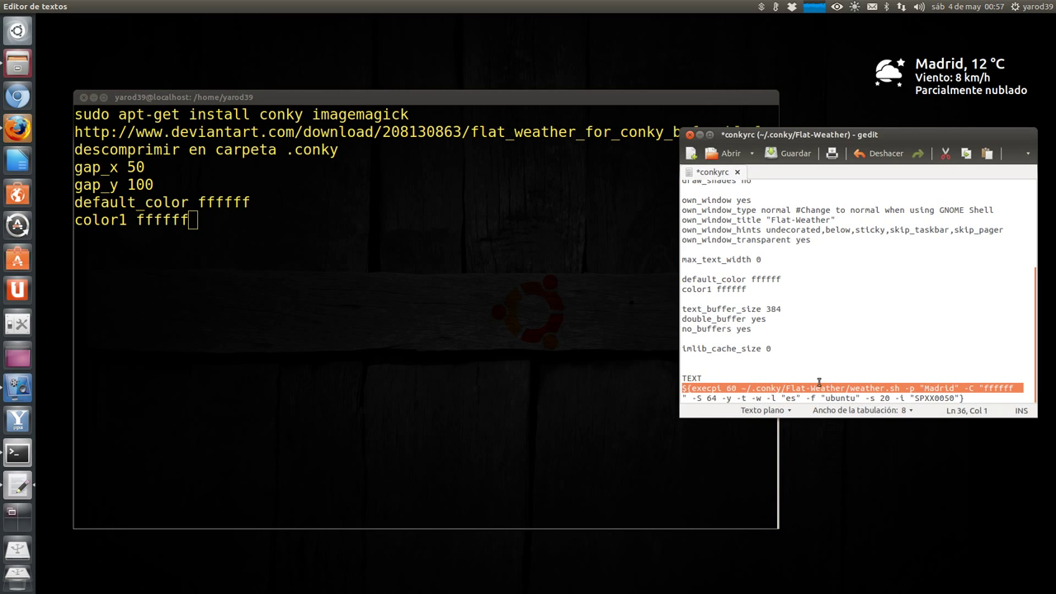
left_click_drag(684, 387, 988, 402)
key("ctrl+c")
left_click(684, 388)
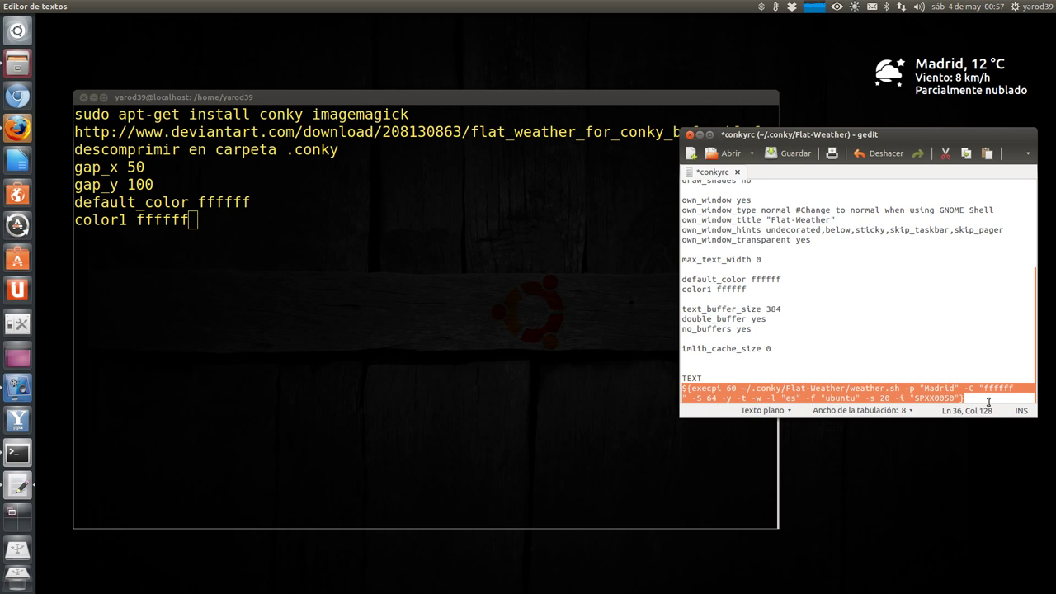
right_click(902, 396)
left_click(865, 446)
left_click(145, 278)
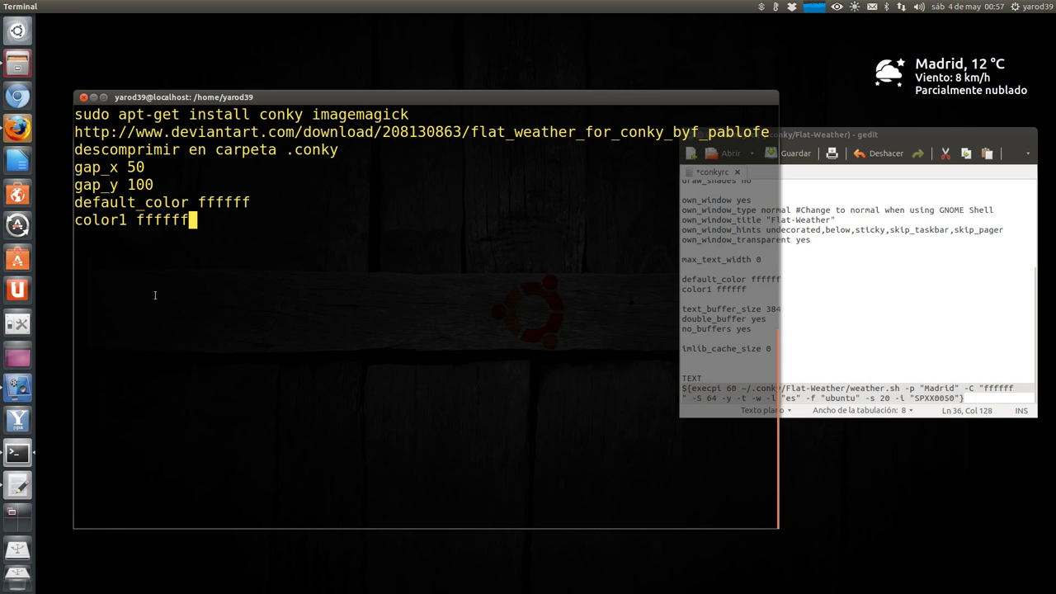
key("Return")
key("ctrl+shift+v")
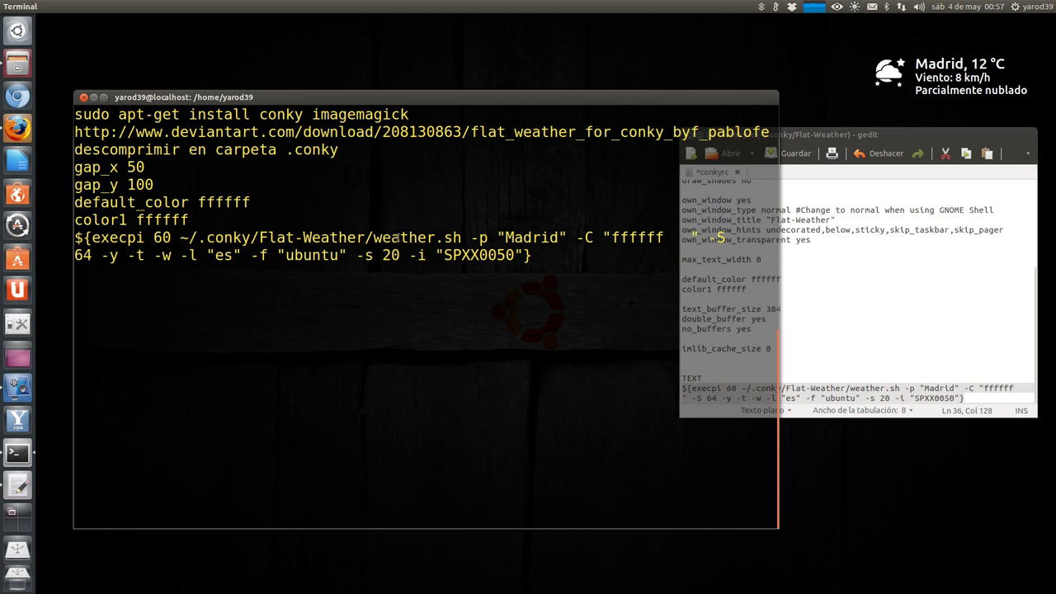
Highlight the city, icon color and location code values in turn within the pasted execpi line.
double_click(523, 237)
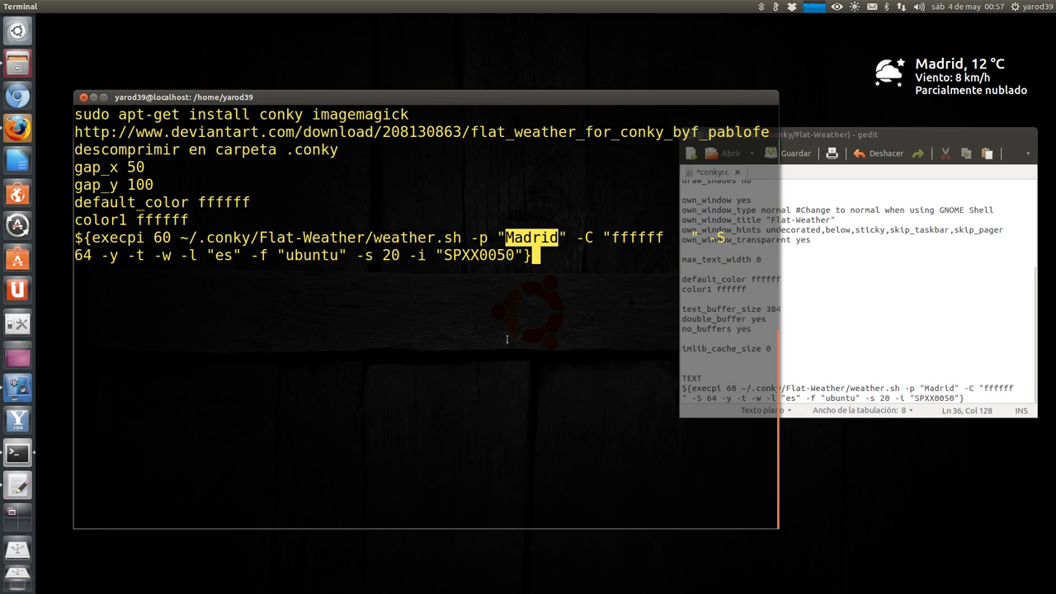
double_click(639, 236)
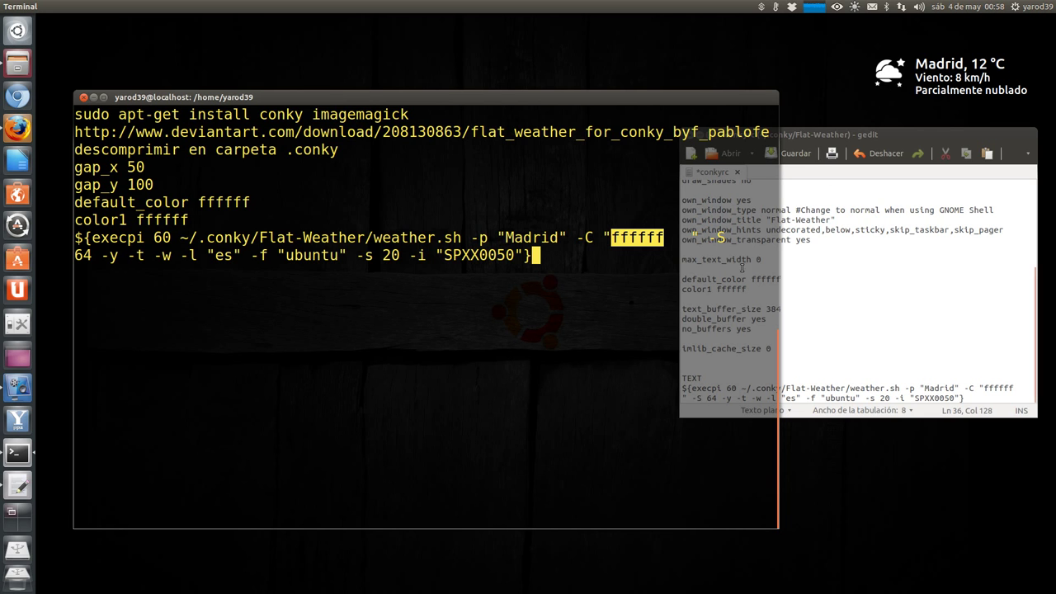
left_click(632, 262)
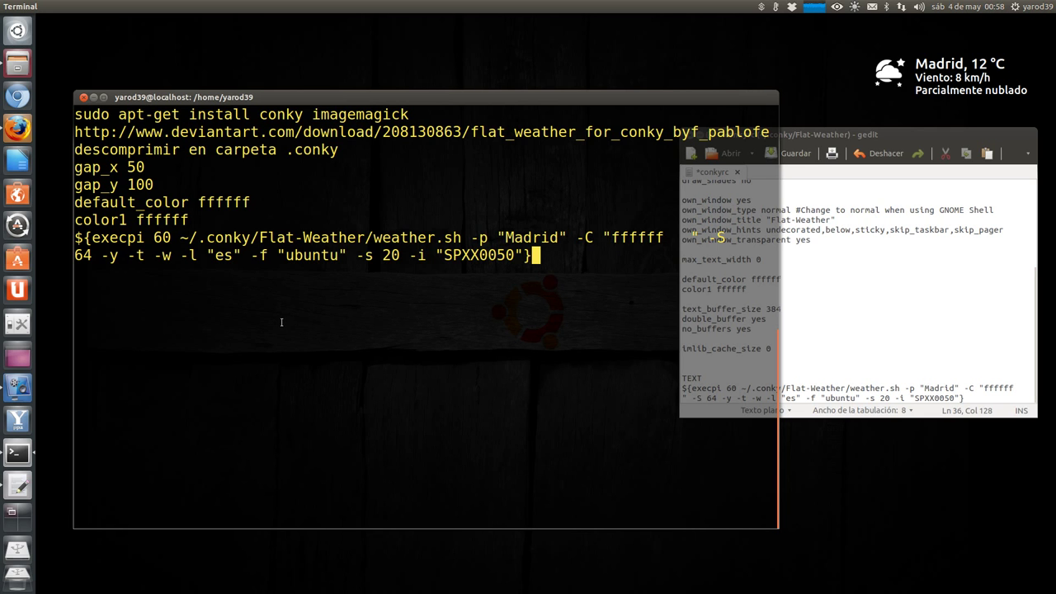
double_click(470, 255)
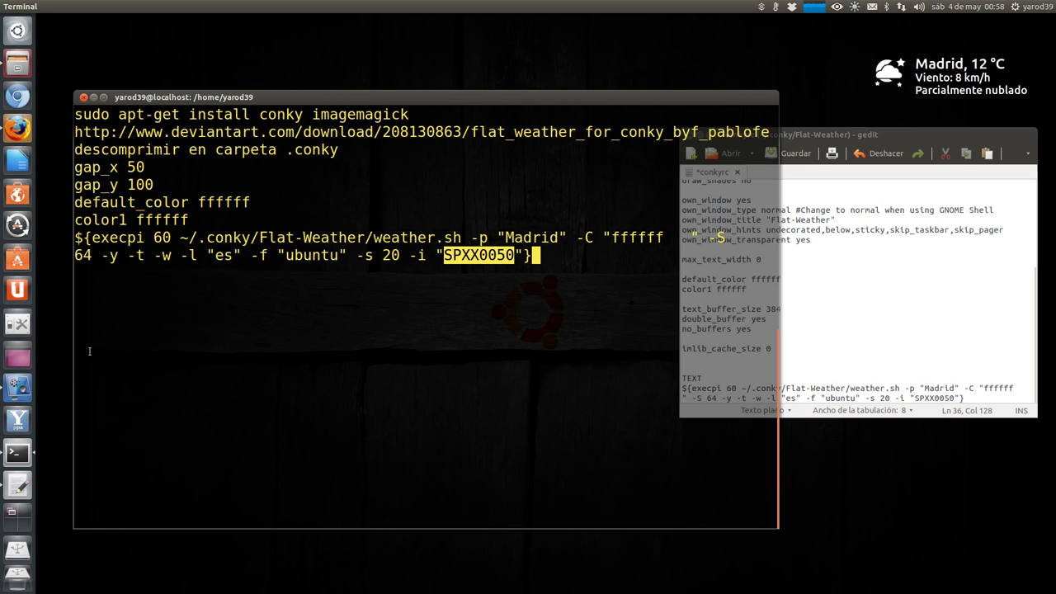
Switch to Firefox, review the execpi parameters in the Flat Weather post and follow its link for finding the city's location code.
left_click(25, 137)
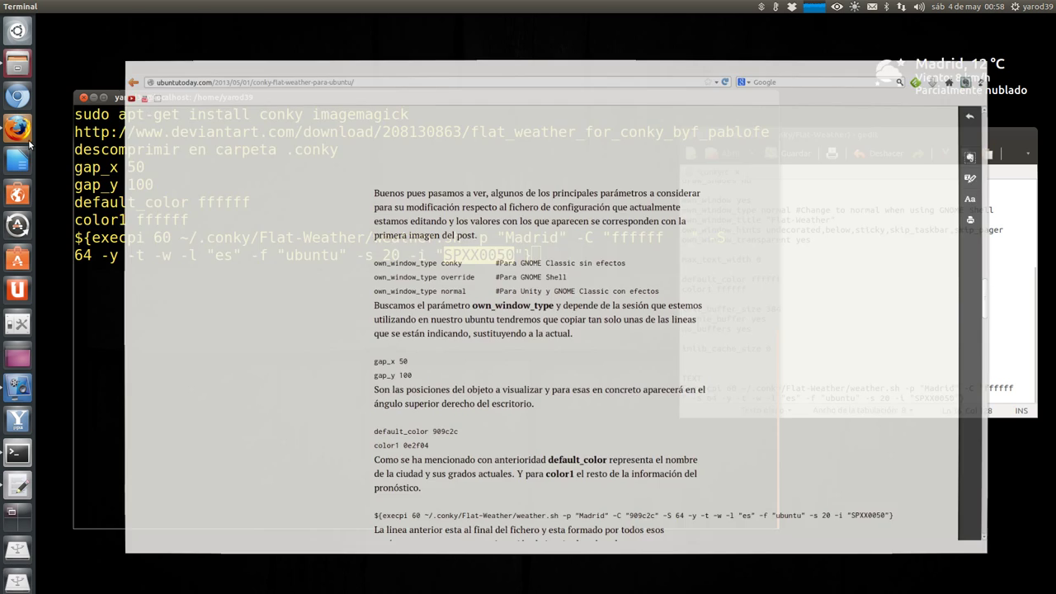
scroll(255, 302, "down", 4)
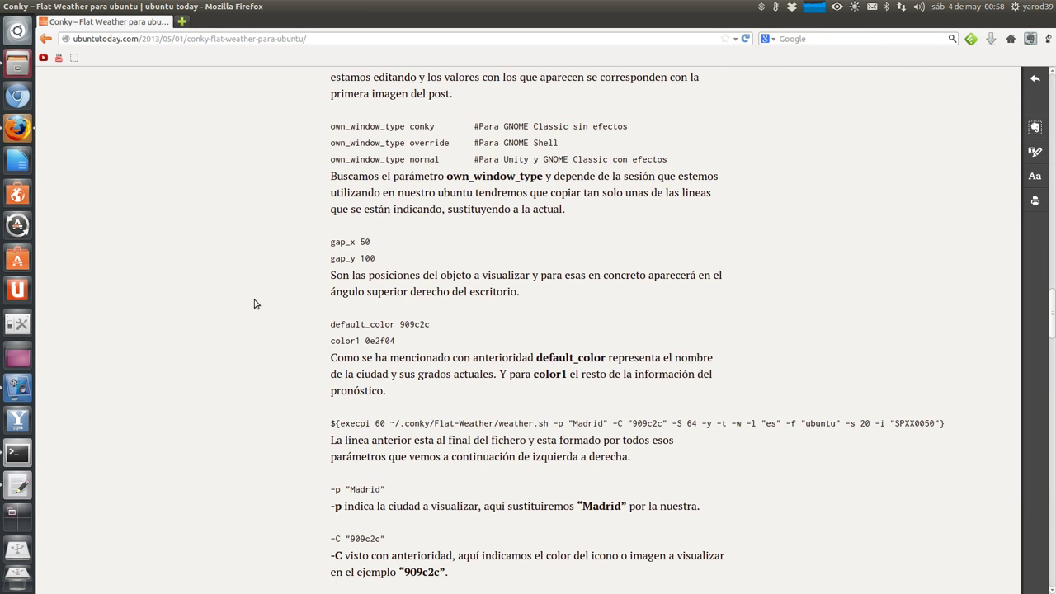
scroll(255, 304, "down", 2)
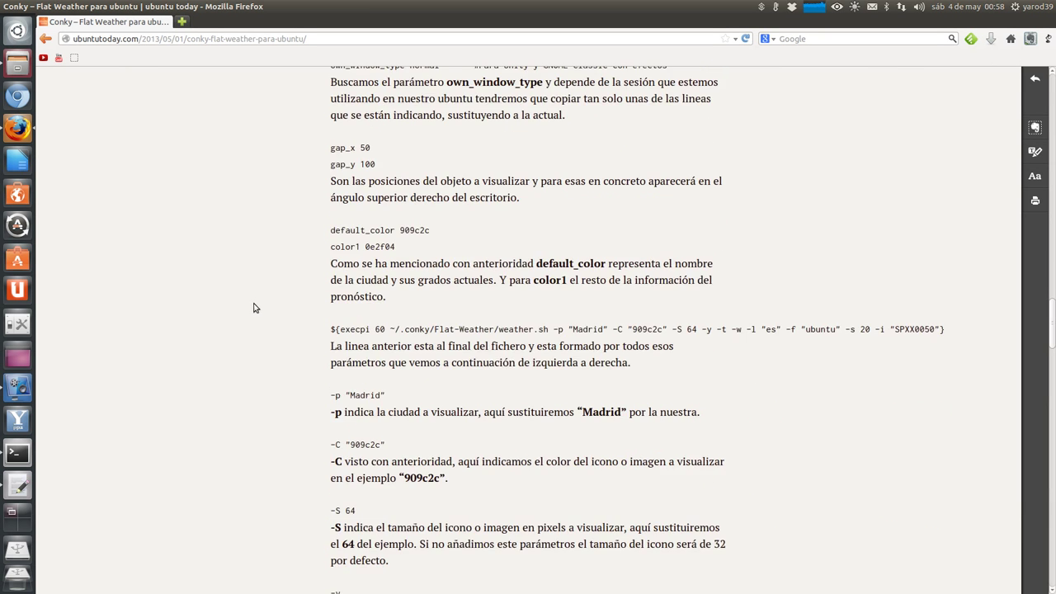
scroll(255, 308, "down", 1)
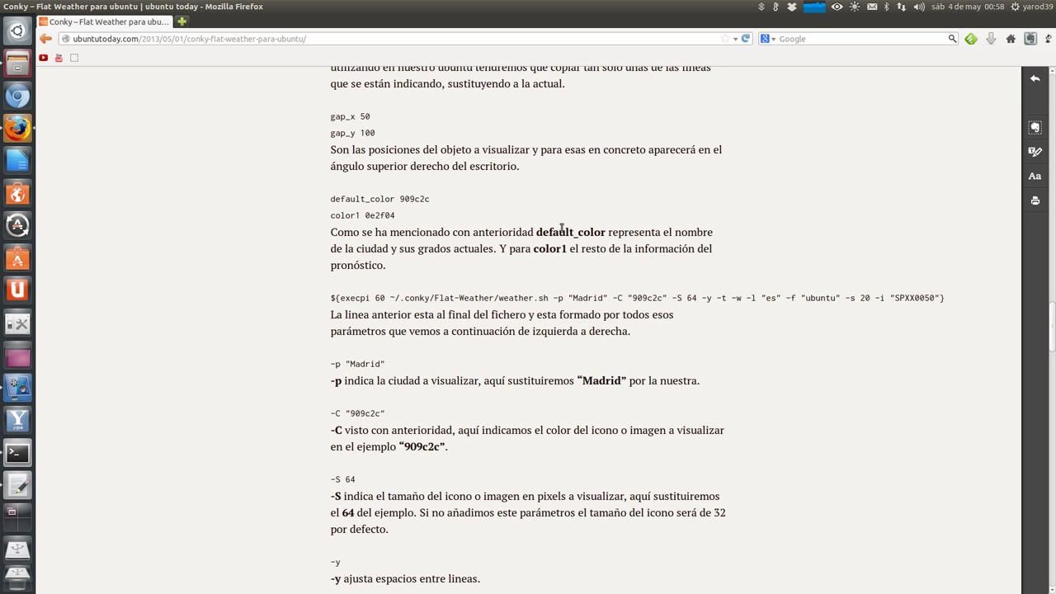
scroll(471, 298, "down", 9)
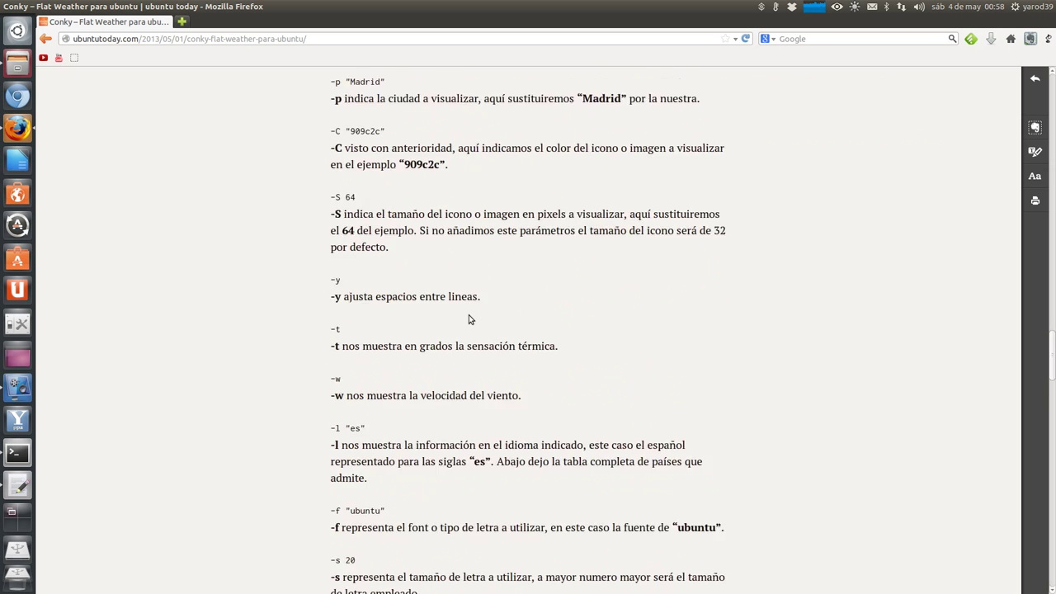
scroll(469, 322, "down", 5)
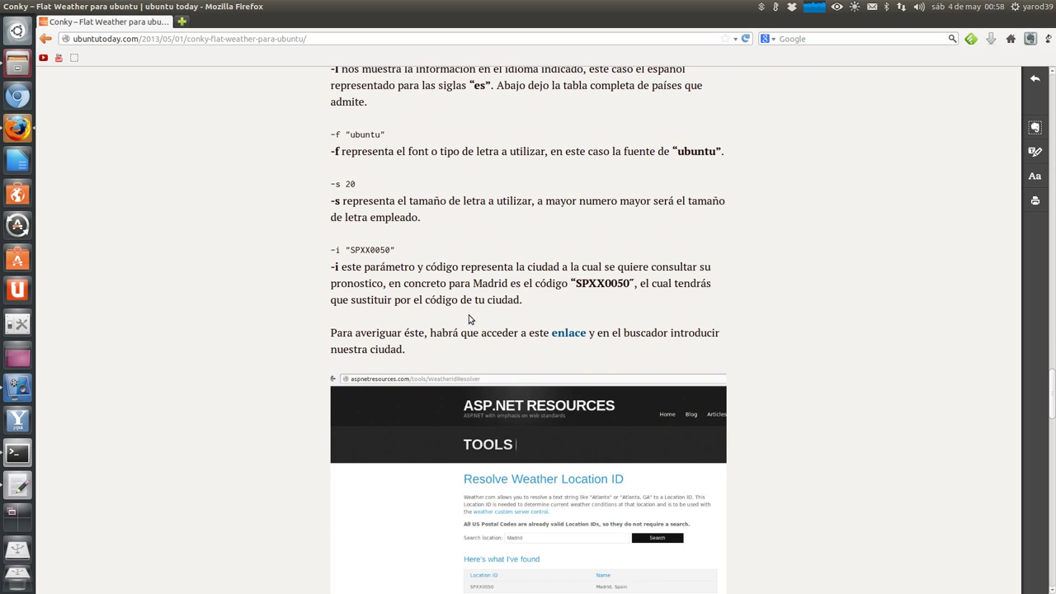
right_click(568, 334)
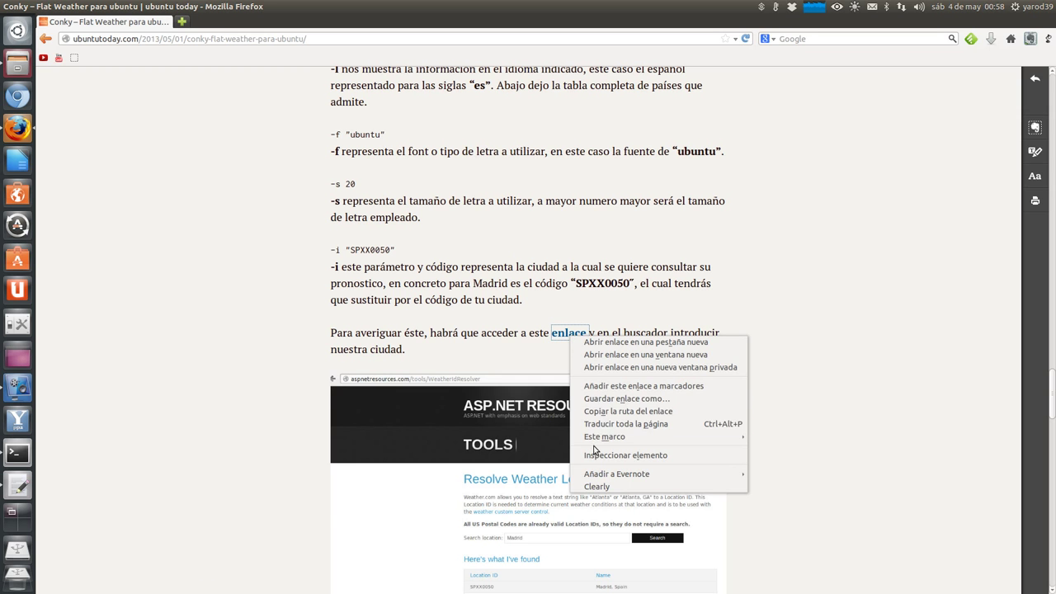
left_click(597, 411)
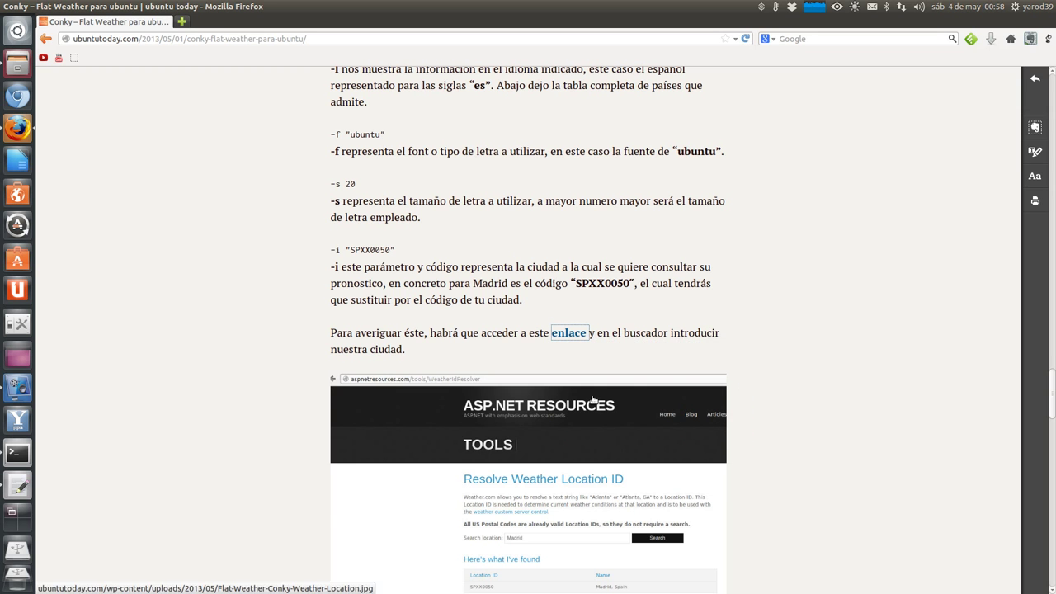
left_click(566, 338)
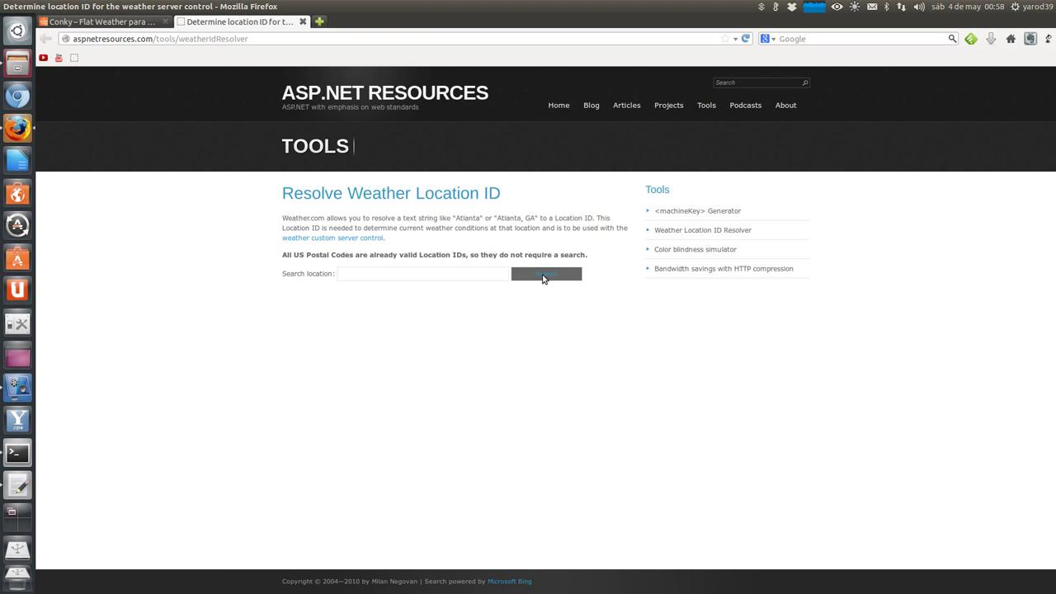
Search the weather location resolver for Valladolid and select the Location ID of Valladolid, Spain.
left_click(396, 272)
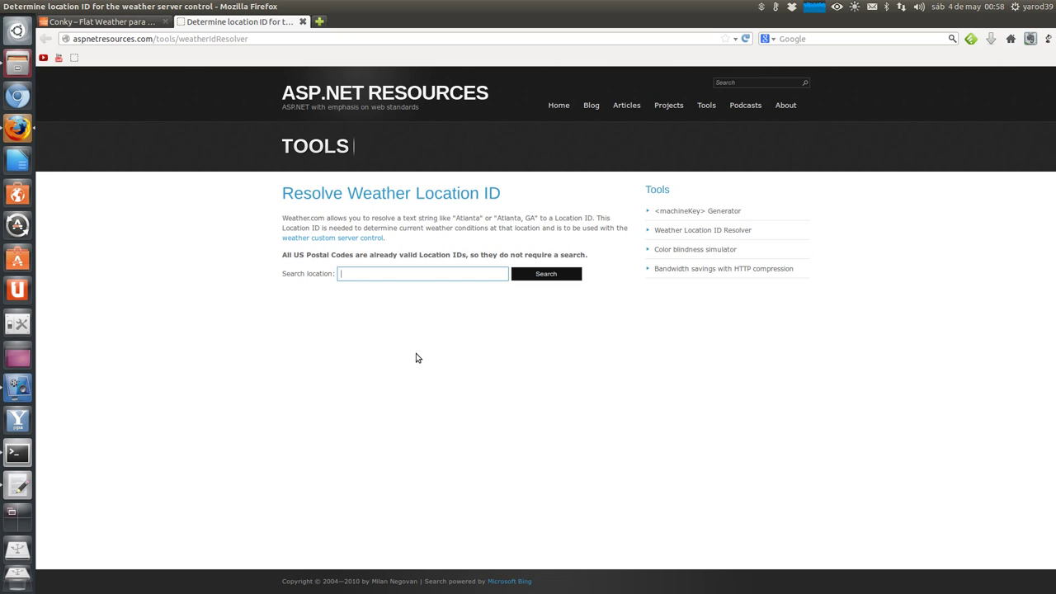
type("Valladolid")
key("Return")
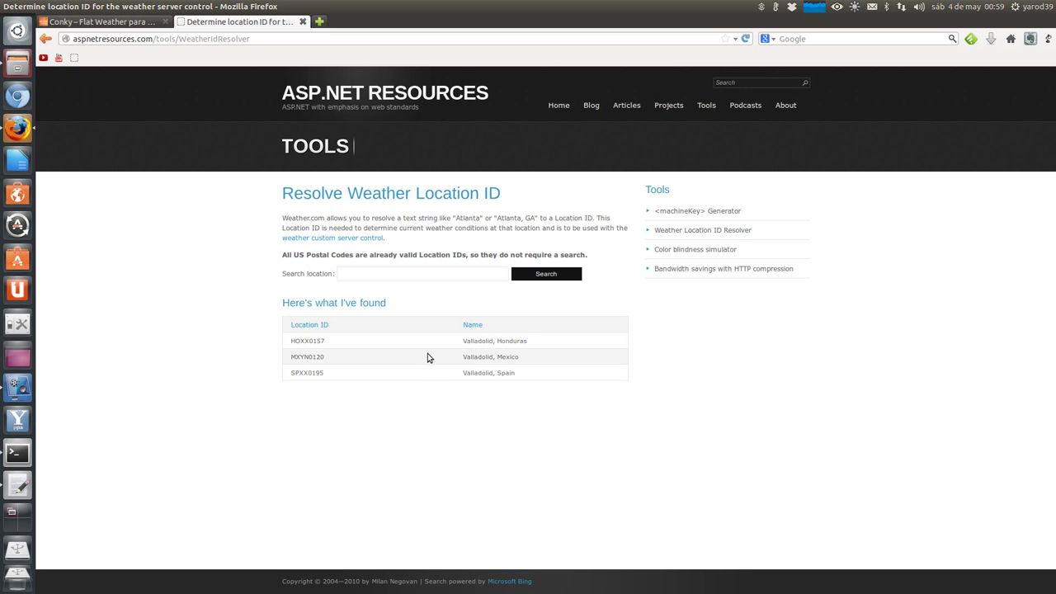
double_click(305, 372)
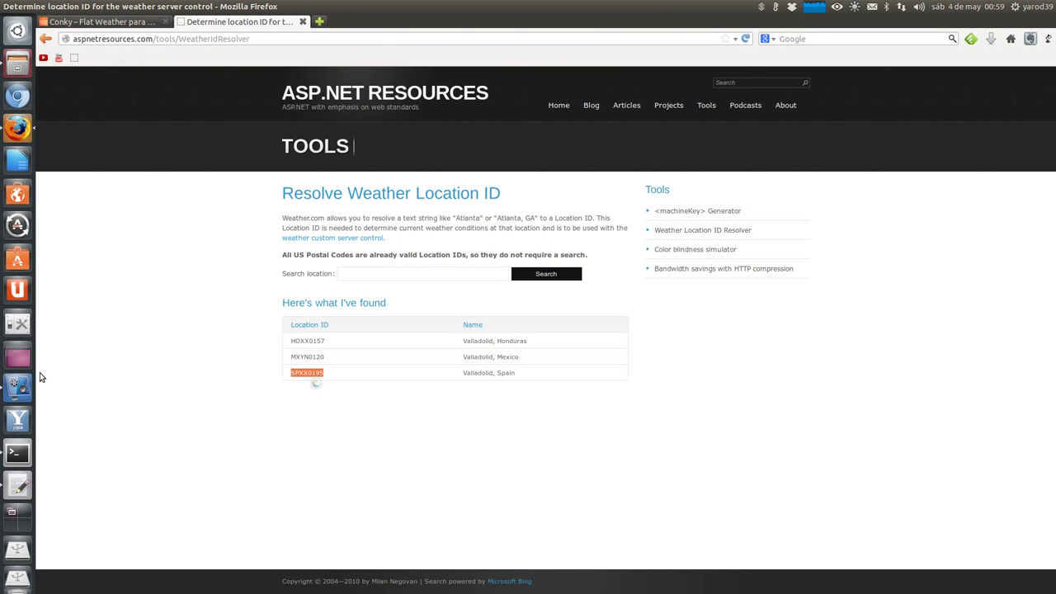
Point out the location code in the conkyrc editor, and that code and the city name in the terminal's execpi line.
left_click(19, 488)
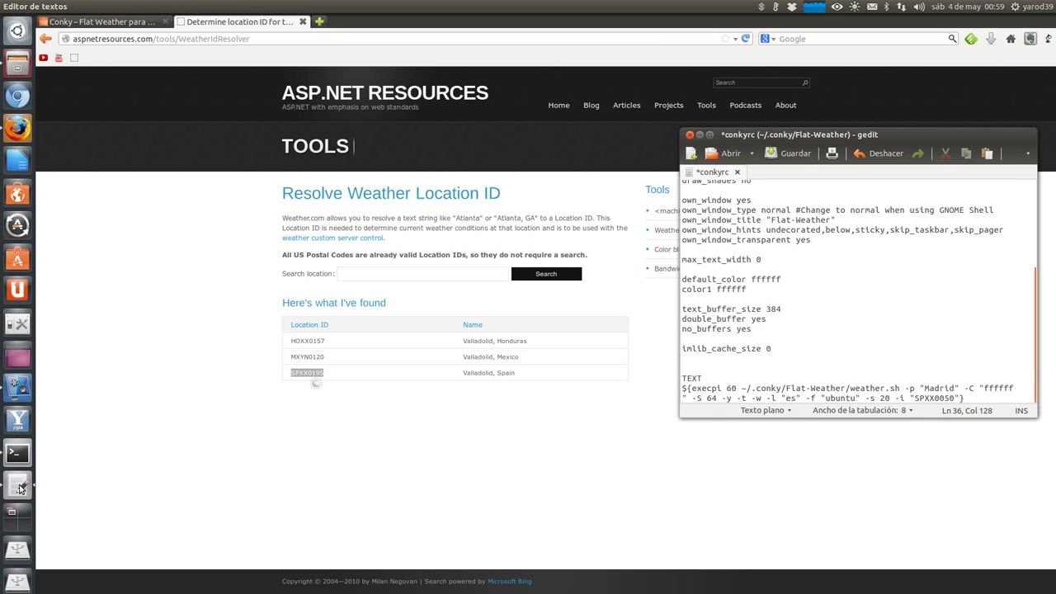
left_click(933, 397)
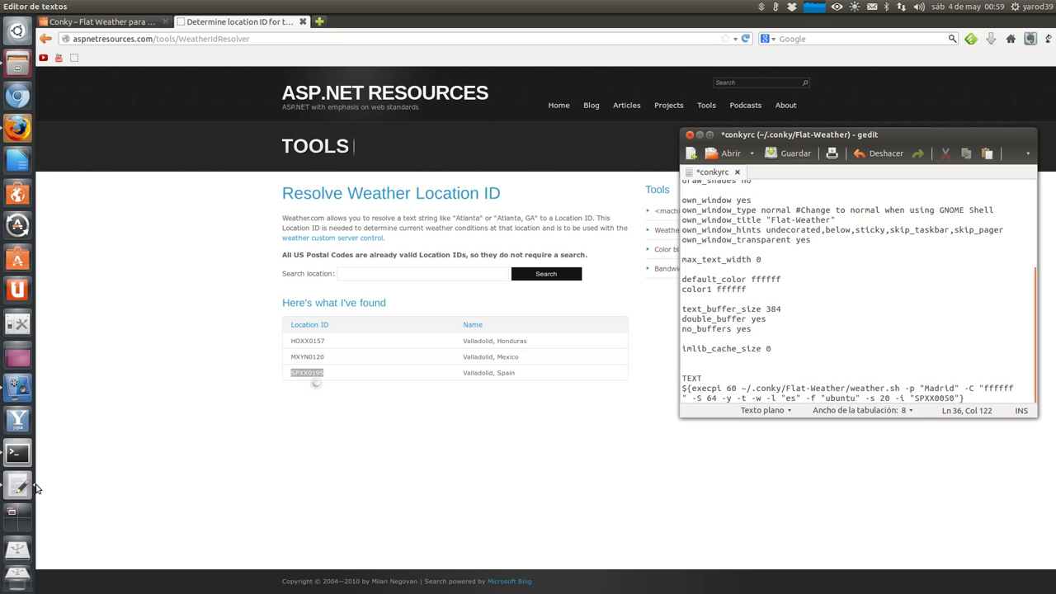
left_click(15, 455)
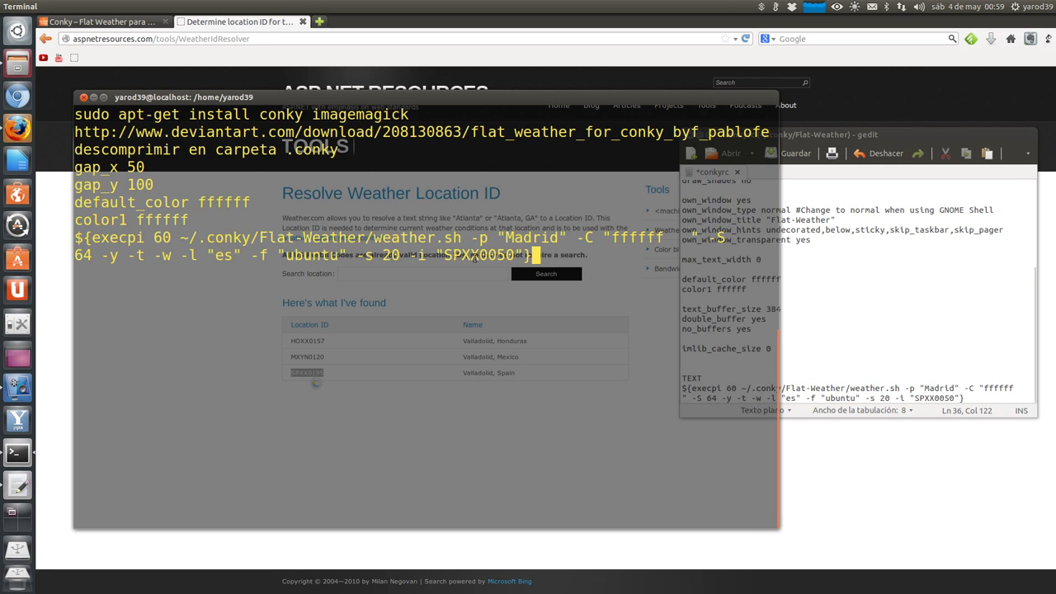
double_click(475, 256)
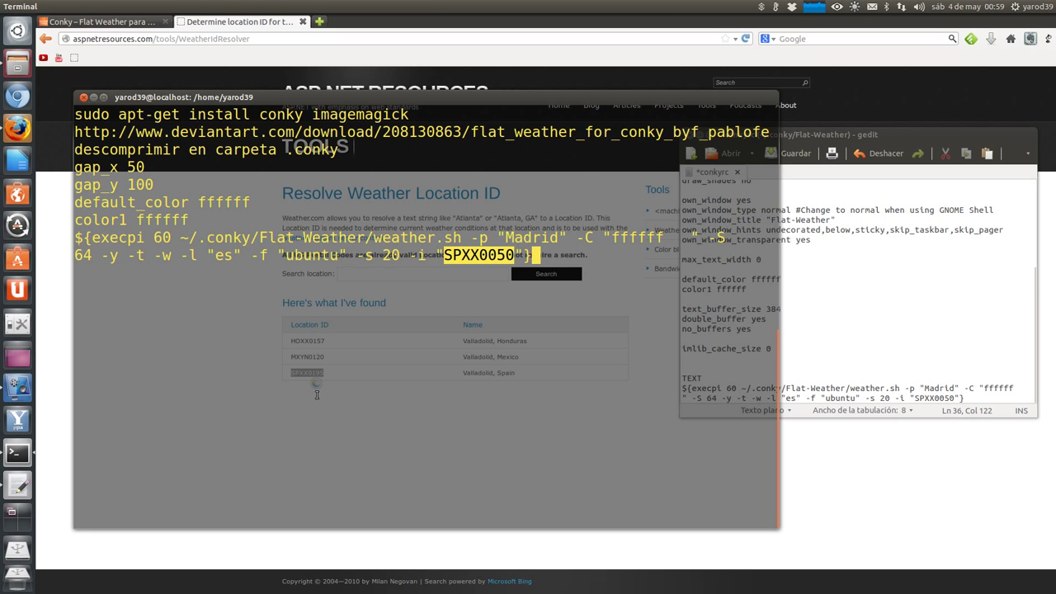
left_click(528, 235)
double_click(528, 236)
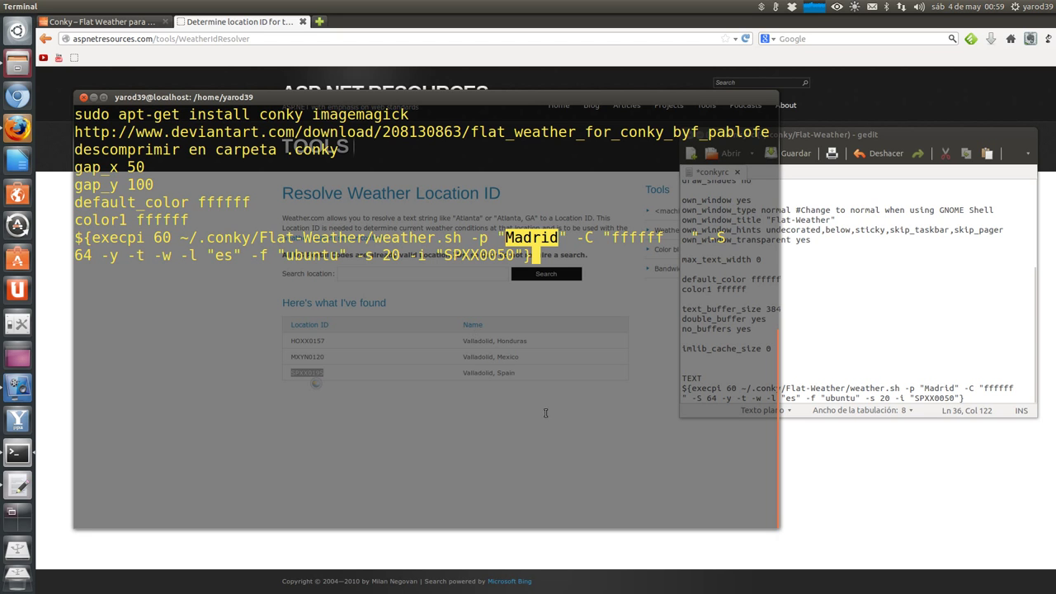
left_click(518, 385)
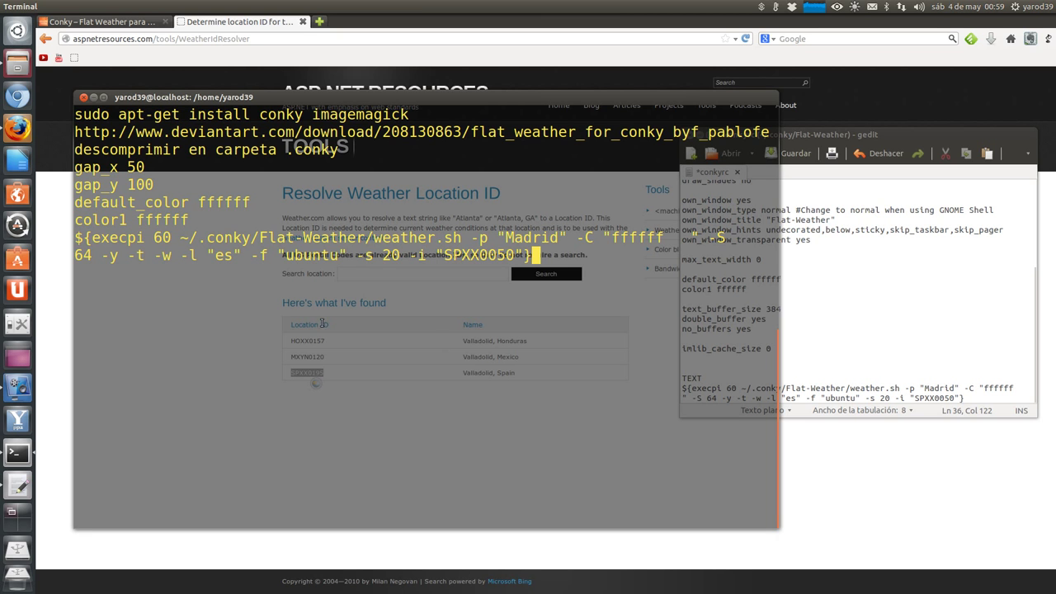
Minimize the terminal, save and close conkyrc, and close the location ID lookup page.
left_click(94, 97)
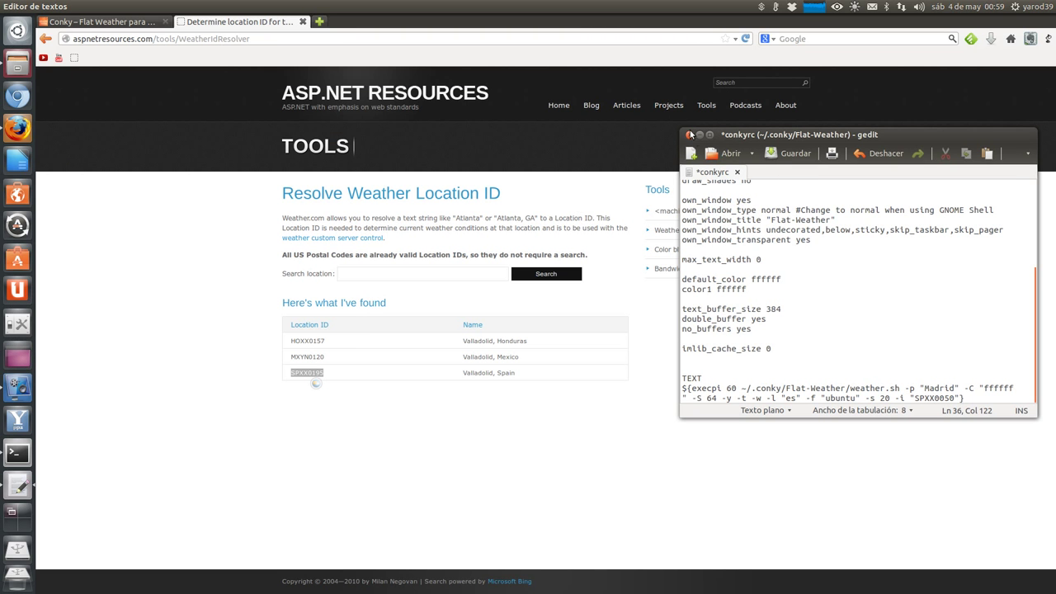
left_click(787, 154)
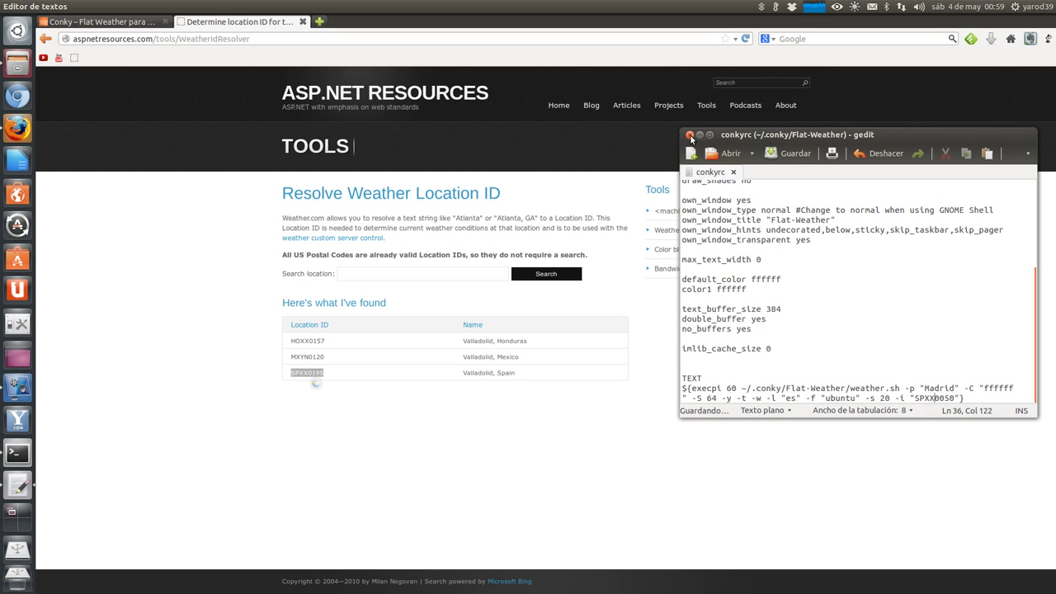
left_click(689, 136)
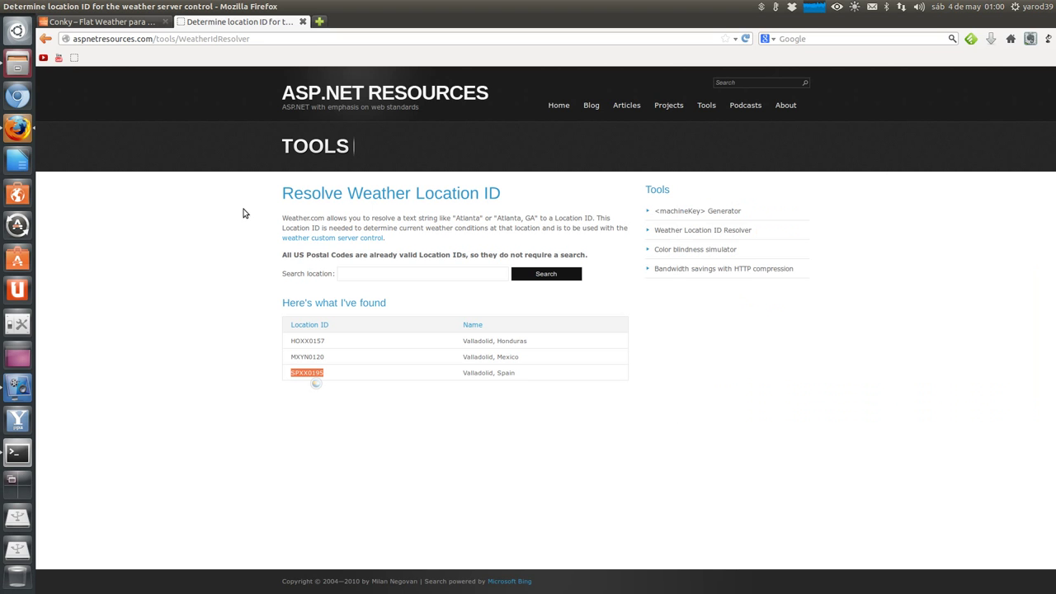
left_click(302, 23)
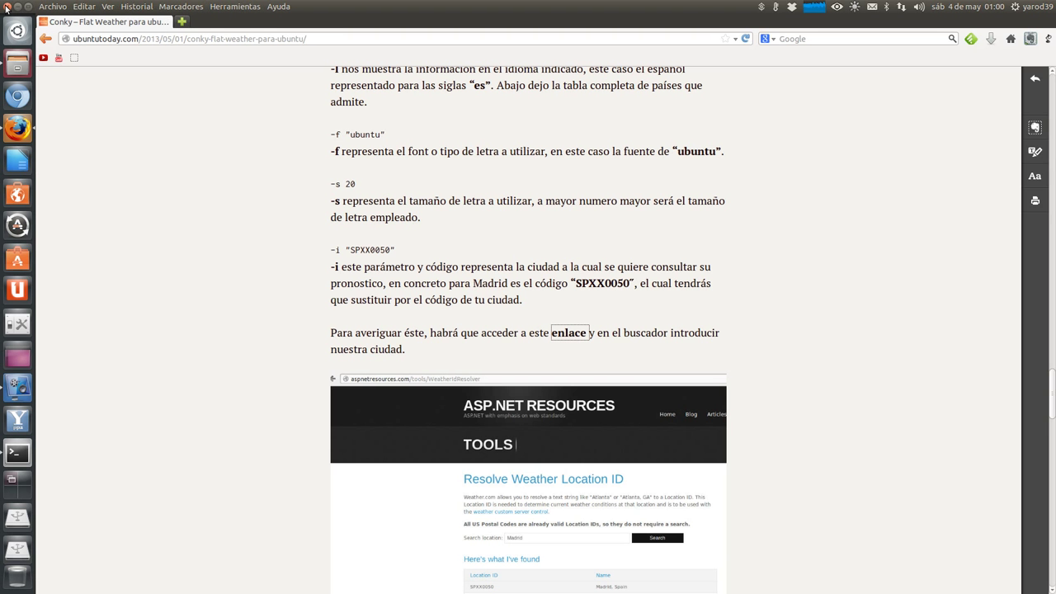
Close Firefox and open the Conky entry for editing in the Aplicaciones al inicio startup preferences.
left_click(6, 8)
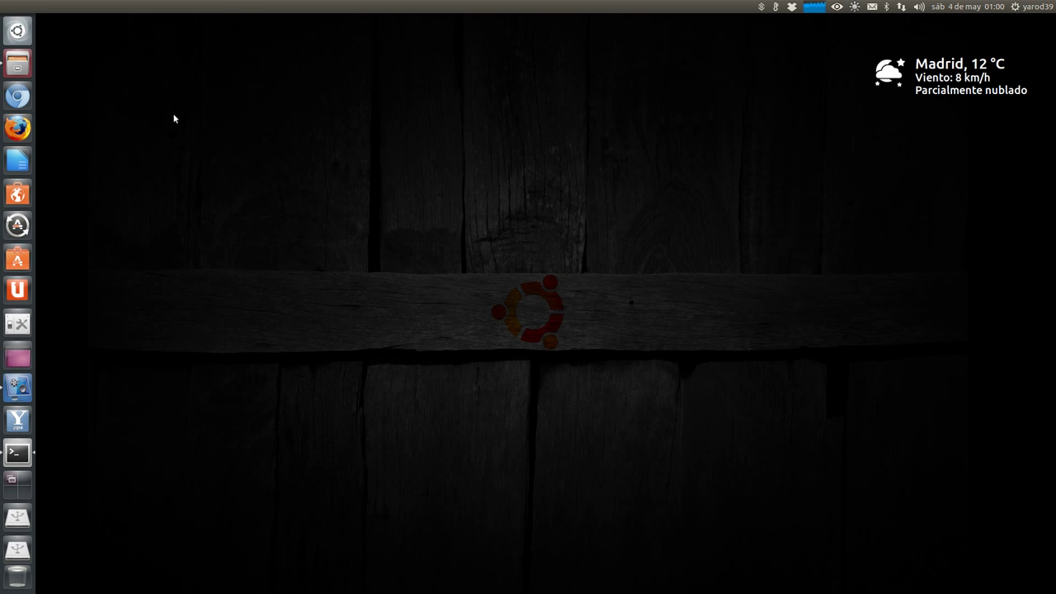
left_click(20, 30)
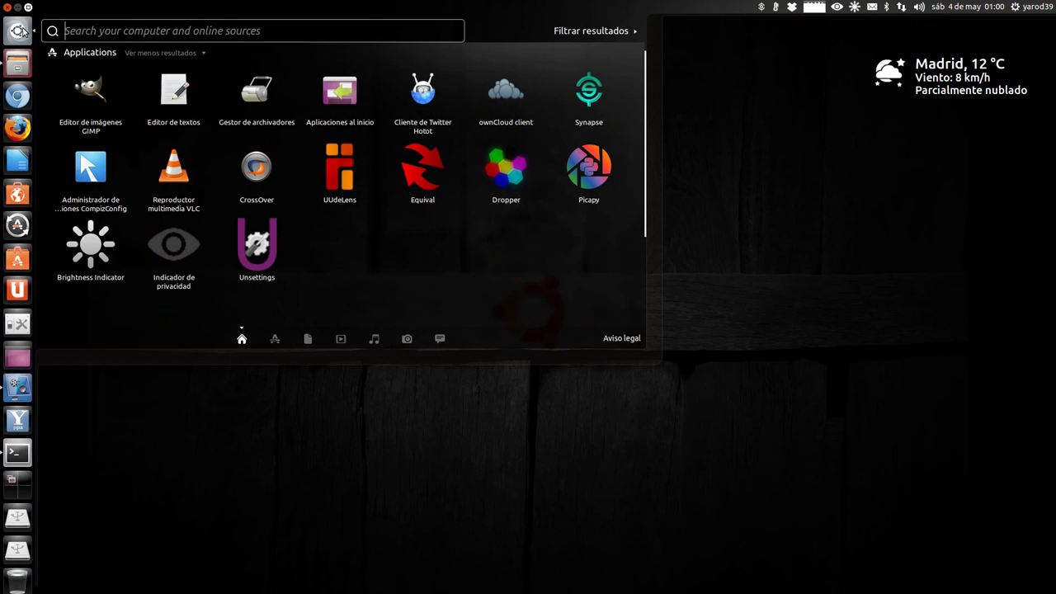
left_click(338, 89)
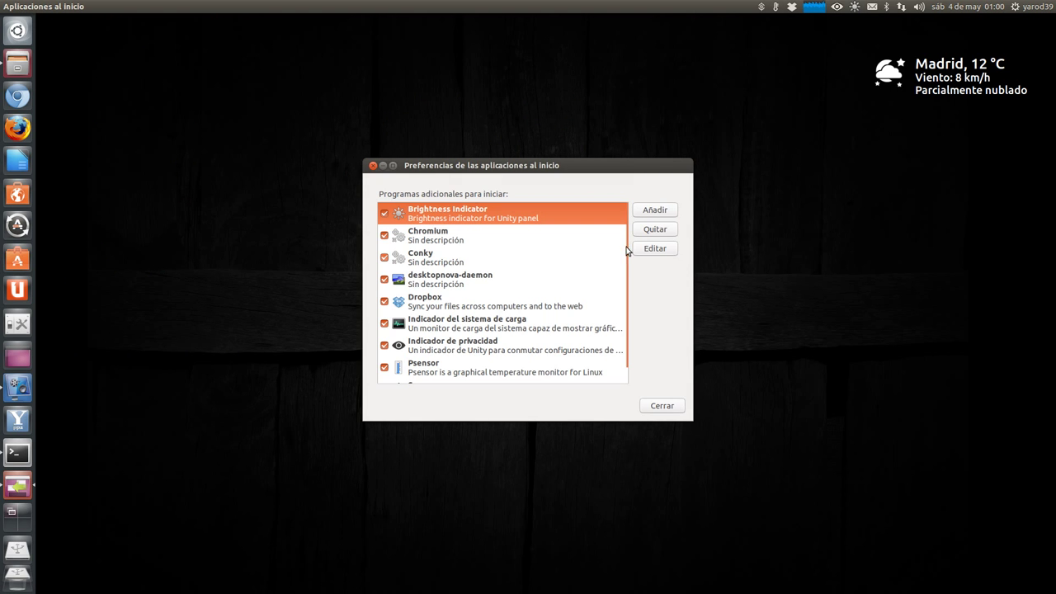
left_click(435, 262)
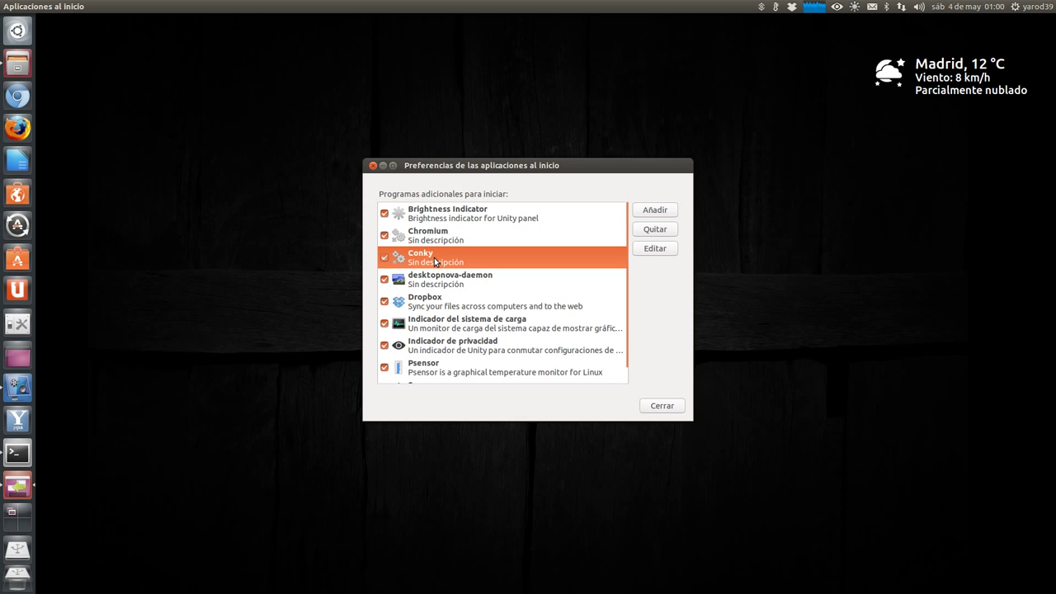
double_click(435, 262)
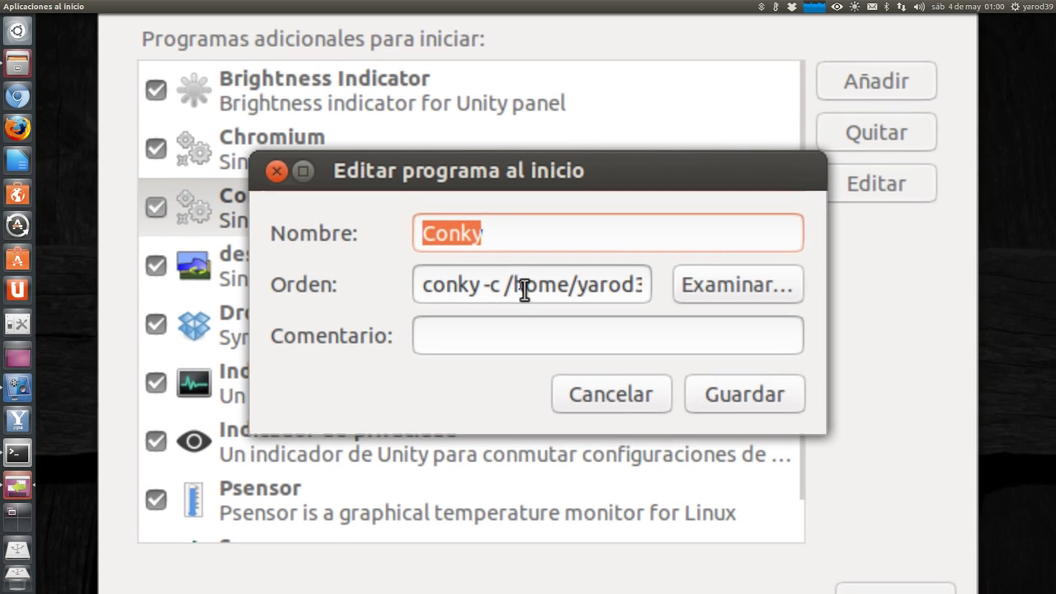
Review the Conky startup entry's full command up to the Flat-Weather/conkyrc path, save the entry and close the startup preferences.
left_click(502, 286)
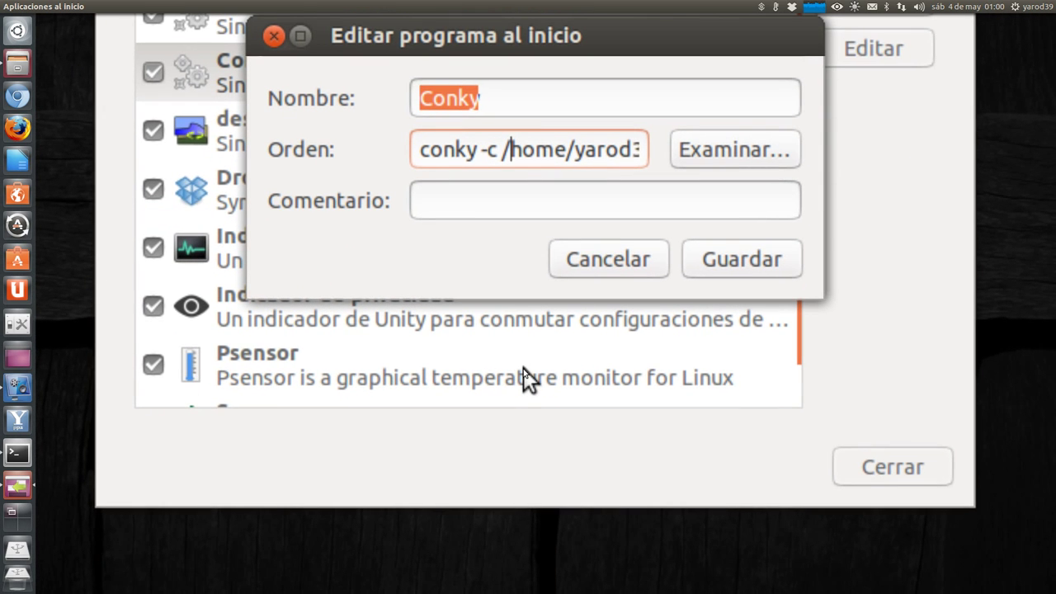
key("Left")
key("Left")
key("Left")
key("Left")
key("Left")
key("Left")
key("Left")
key("Left")
key("Left")
key("Left")
key("Right")
key("Right")
key("Right")
key("Right")
key("Right")
key("Right")
key("Right")
key("Right")
key("Right")
key("Right")
key("Right")
key("Right")
key("Right")
key("Right")
key("Right")
key("Right")
key("Right")
key("Right")
key("Right")
key("Right")
key("Right")
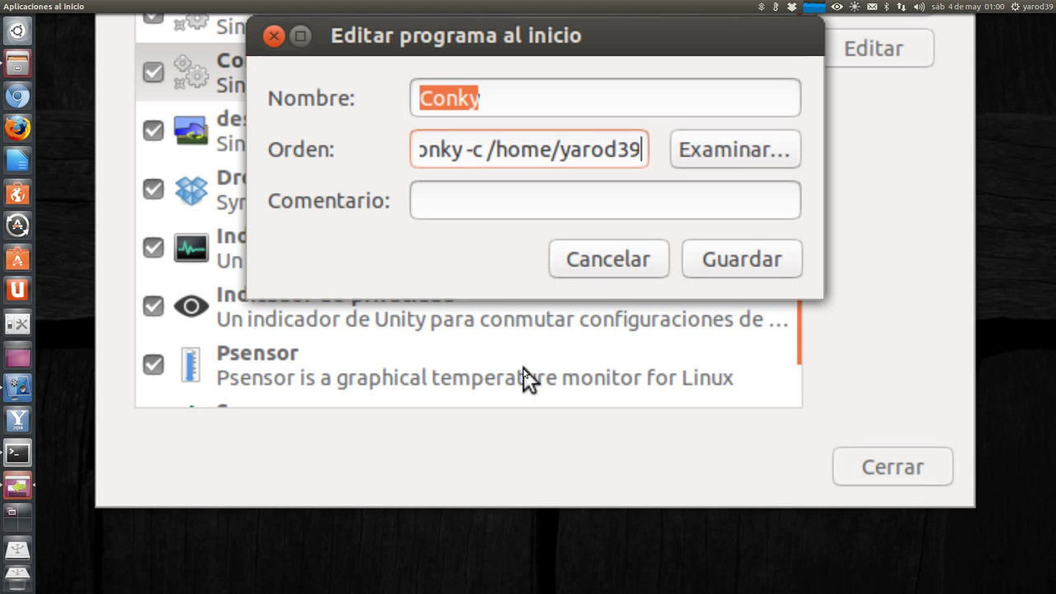
key("Right")
key("Right")
key("Right")
key("Right")
key("Right")
key("Right")
key("Right")
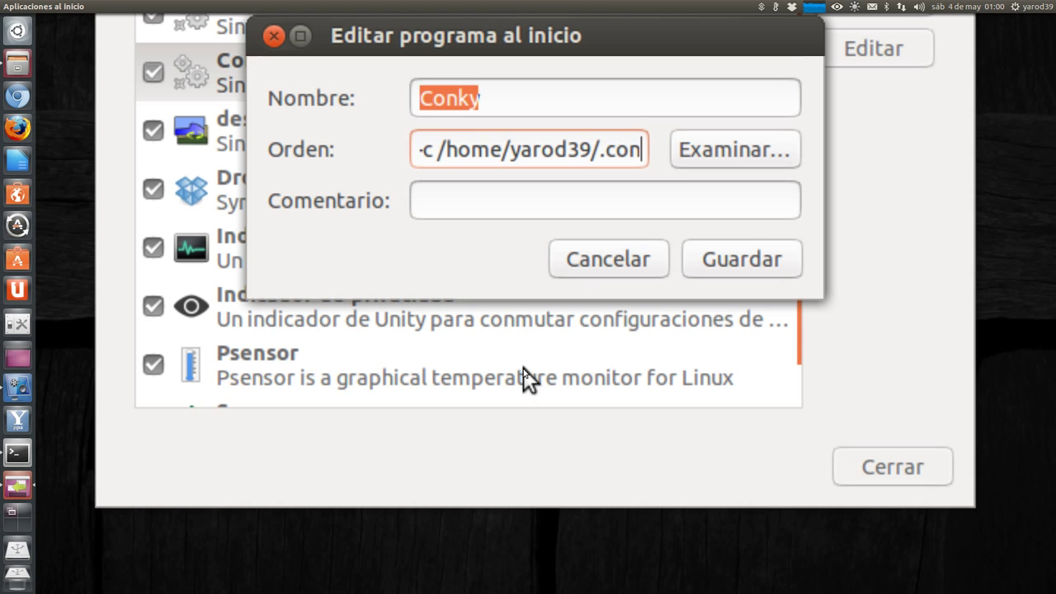
key("Right")
key("Right")
key("Right")
key("Right")
key("Right")
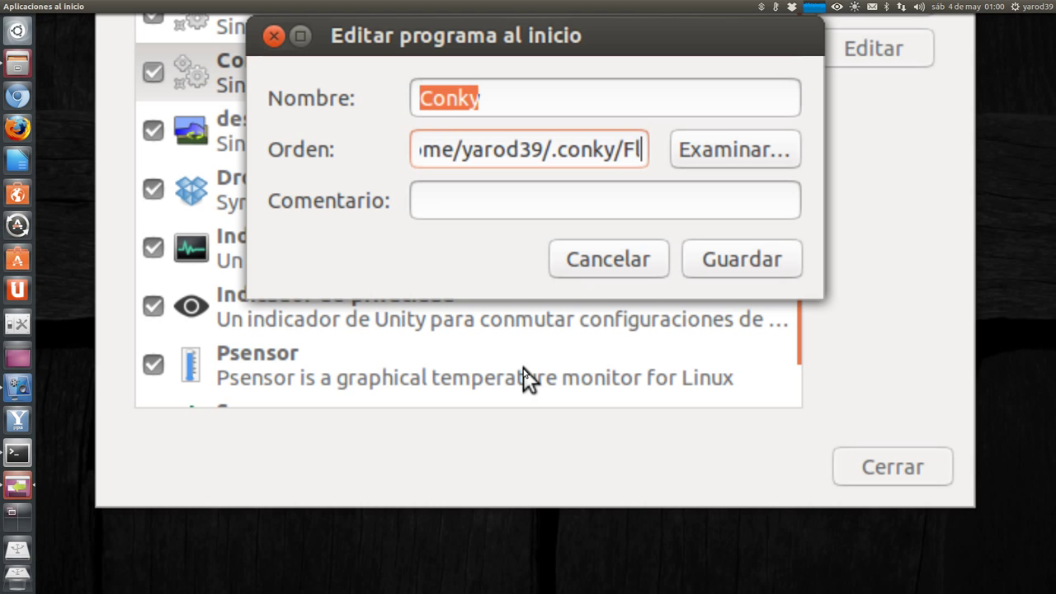
key("Right")
key("Right")
key("Right")
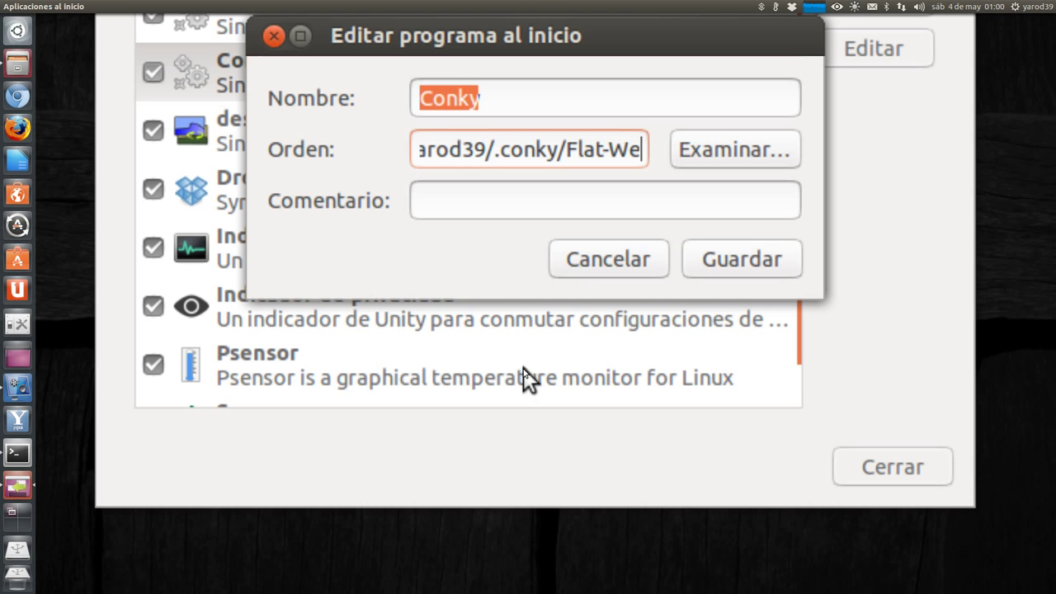
key("Right")
key("Right")
key("Right")
key("Right")
key("Right")
key("Right")
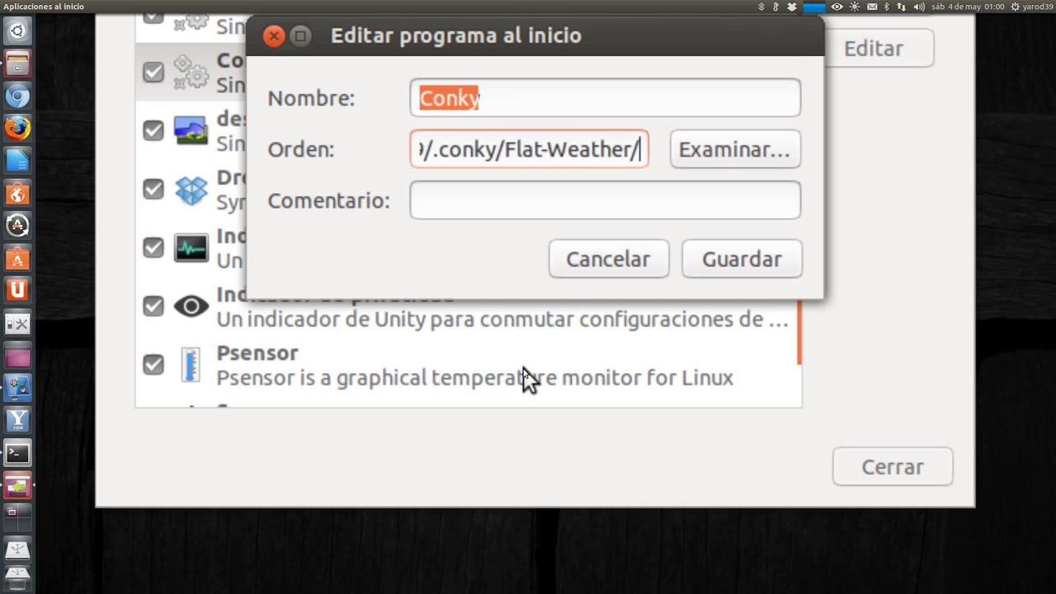
key("Right")
key("Right")
key("Right")
key("Right")
key("Right")
key("Right")
key("Right")
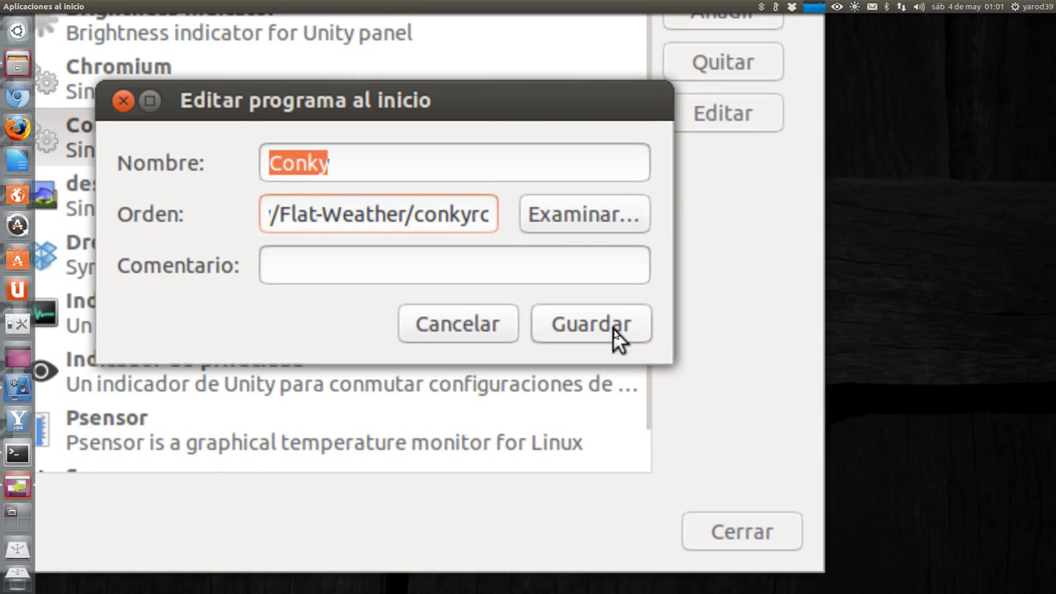
left_click(613, 328)
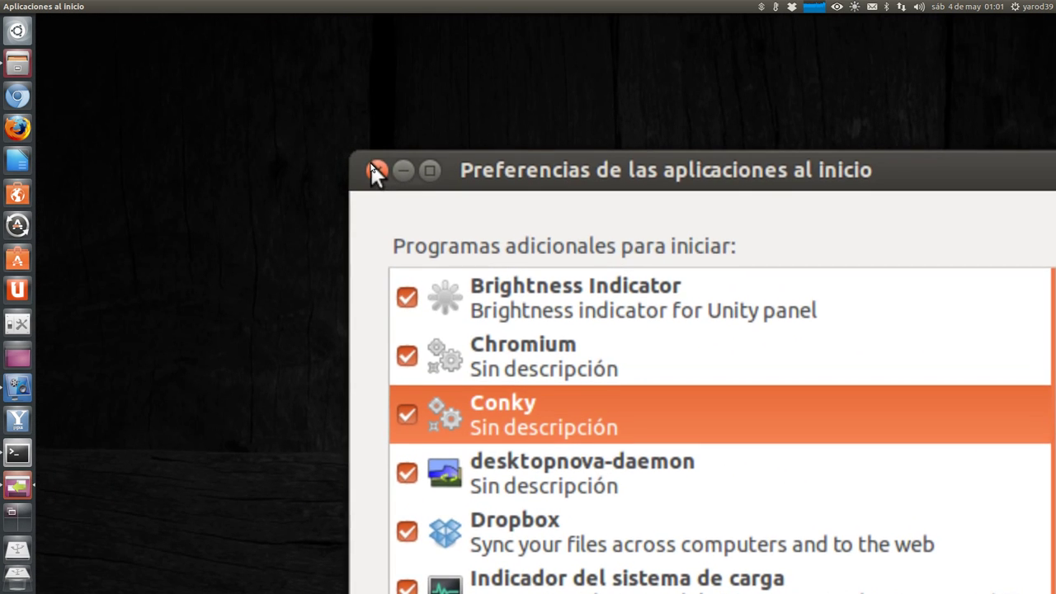
left_click(376, 169)
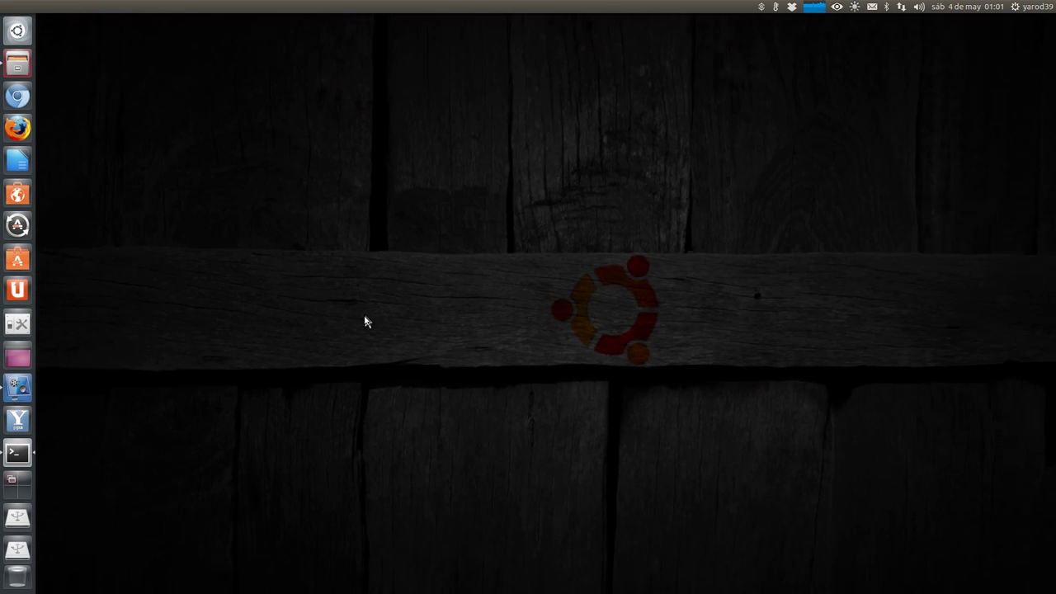
Point out the Cerrar sesión option without choosing it, and quit the Archivos file manager.
left_click(1031, 8)
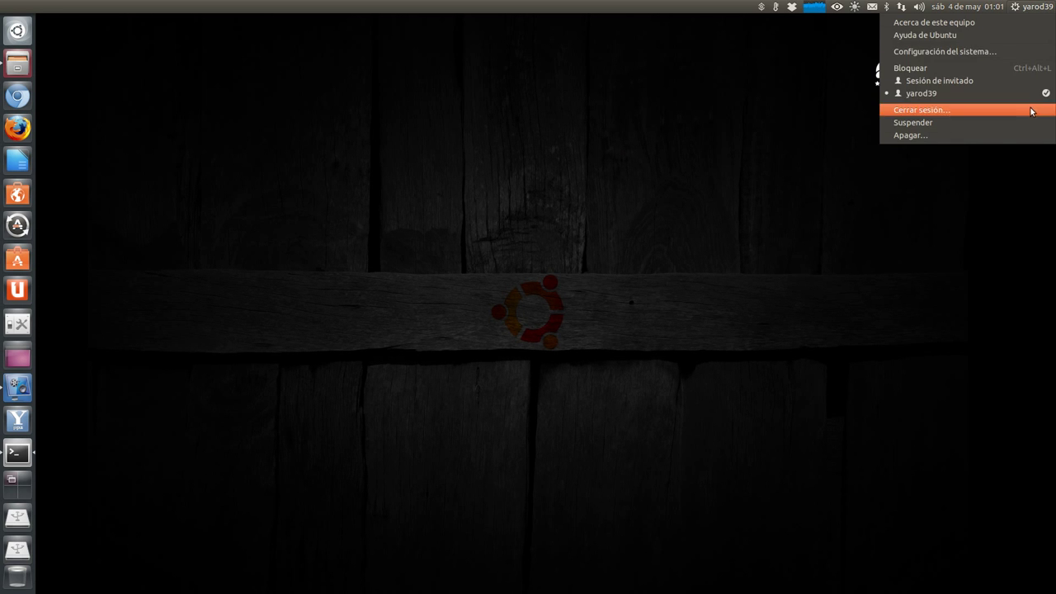
left_click(766, 219)
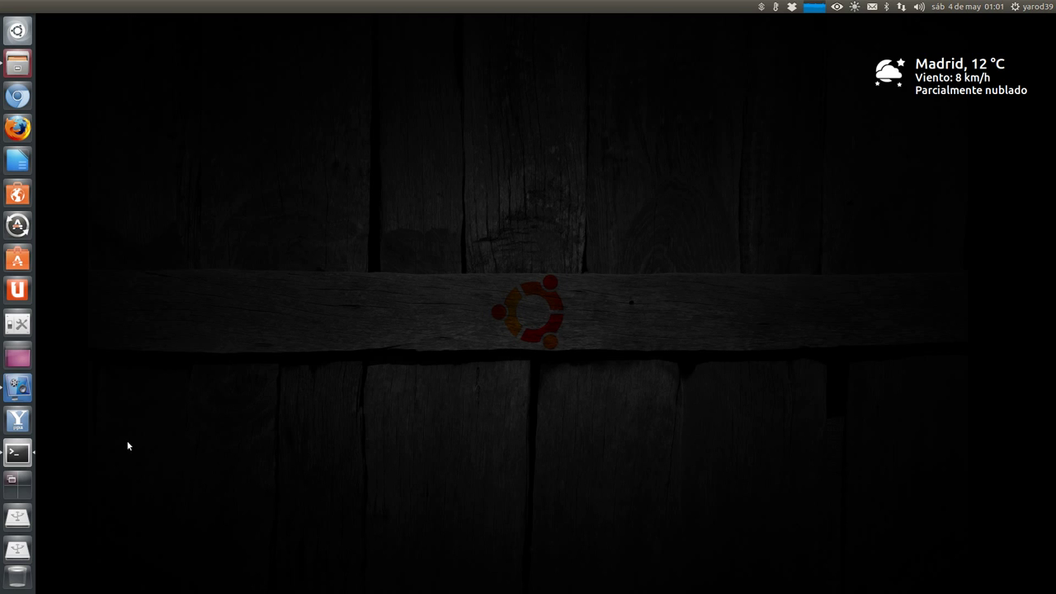
right_click(16, 69)
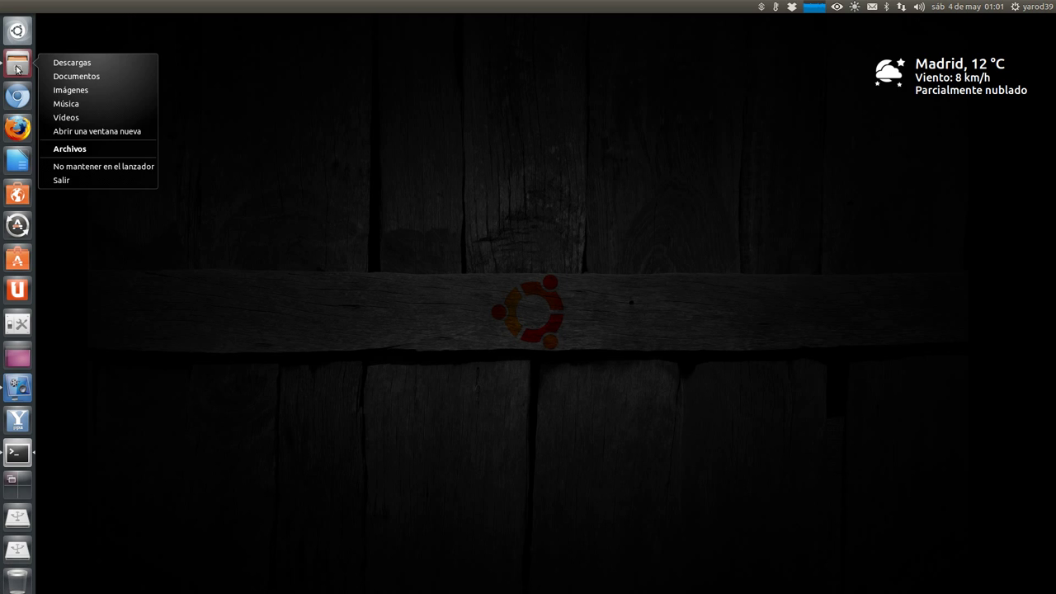
left_click(72, 180)
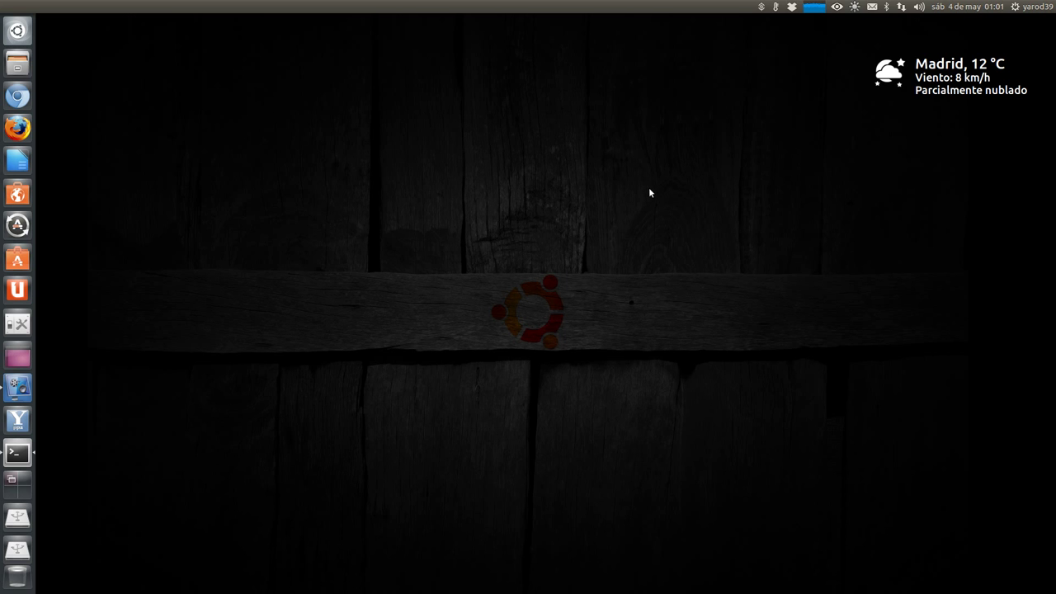
Open the desktop background settings and try the light ubuntus.jpg wallpaper from Carpeta de imágenes.
right_click(467, 249)
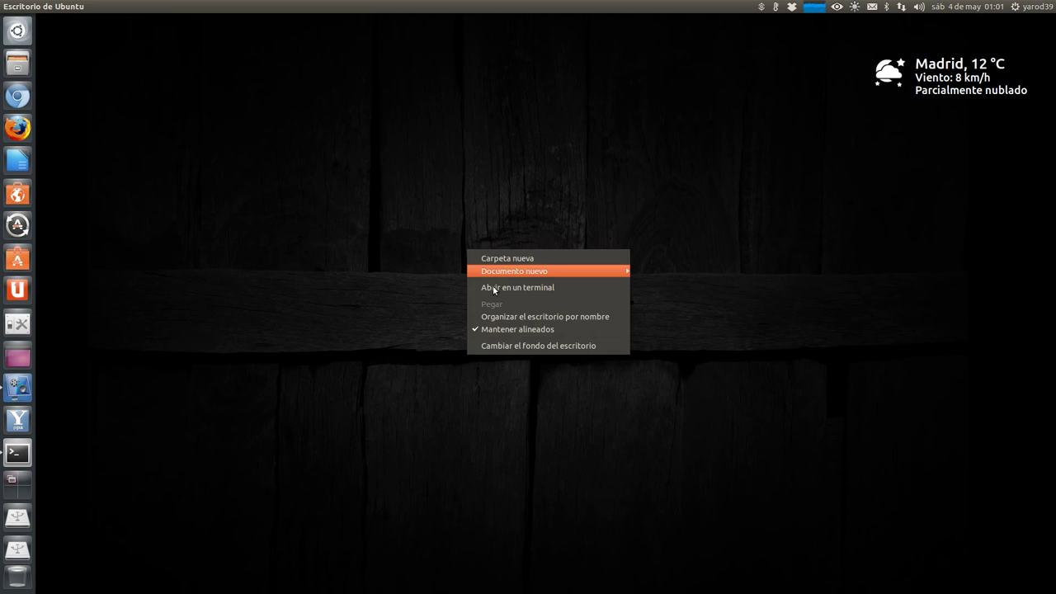
left_click(515, 348)
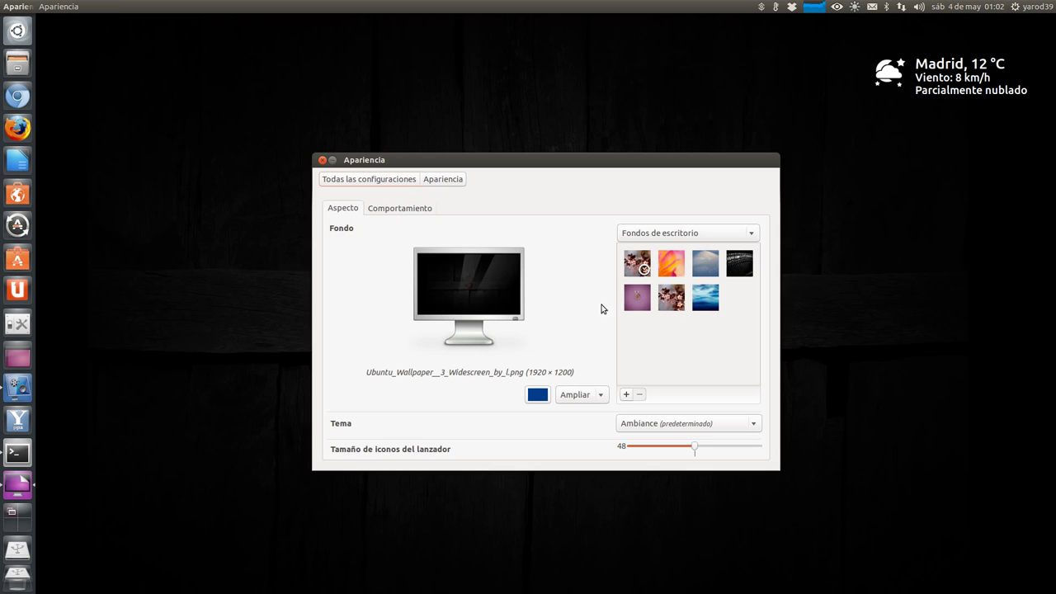
left_click(666, 236)
left_click(667, 236)
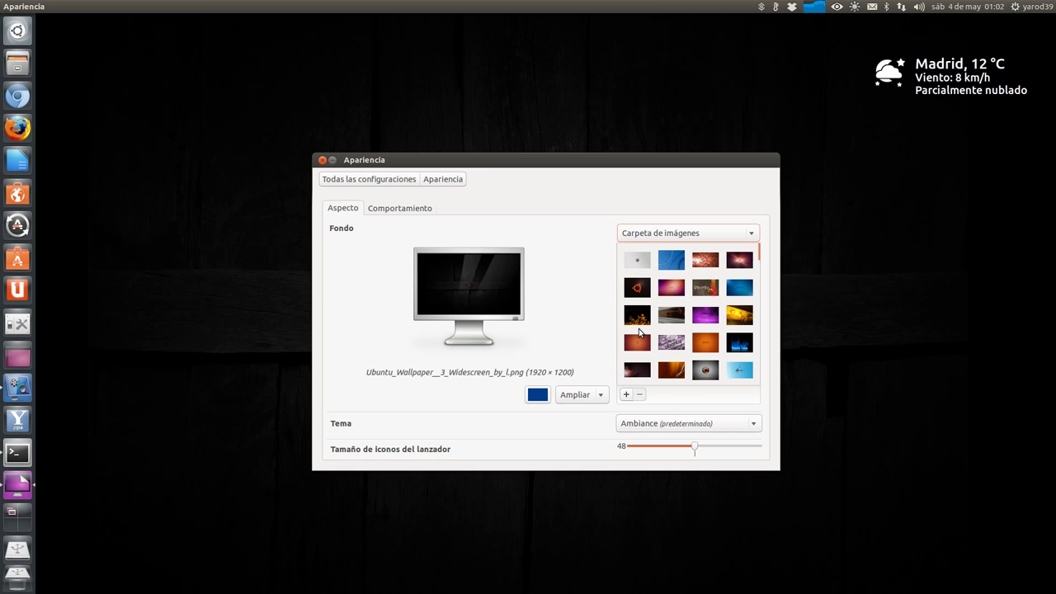
left_click(641, 262)
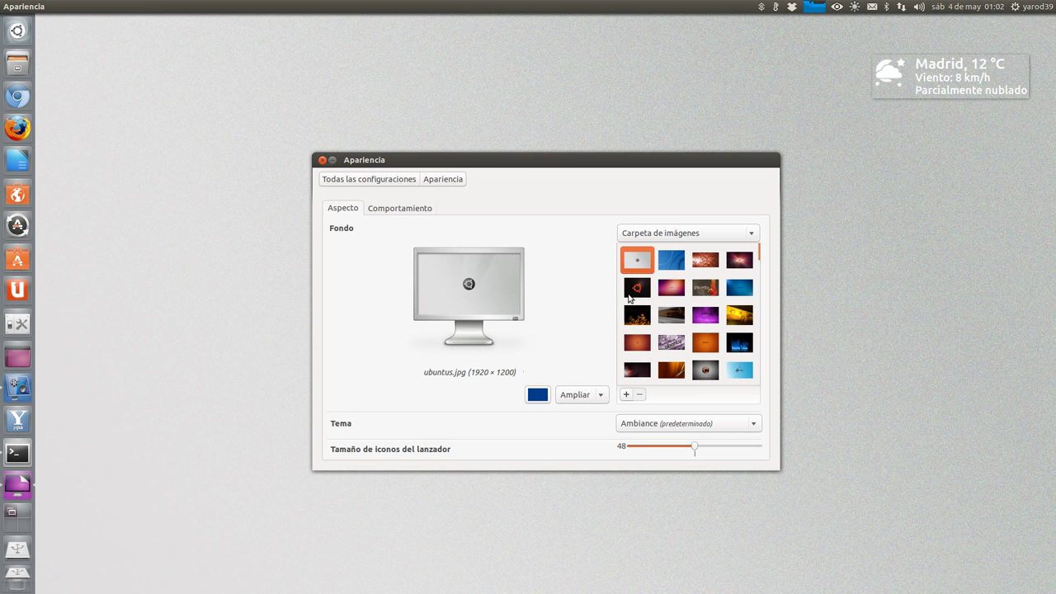
scroll(675, 327, "down", 2)
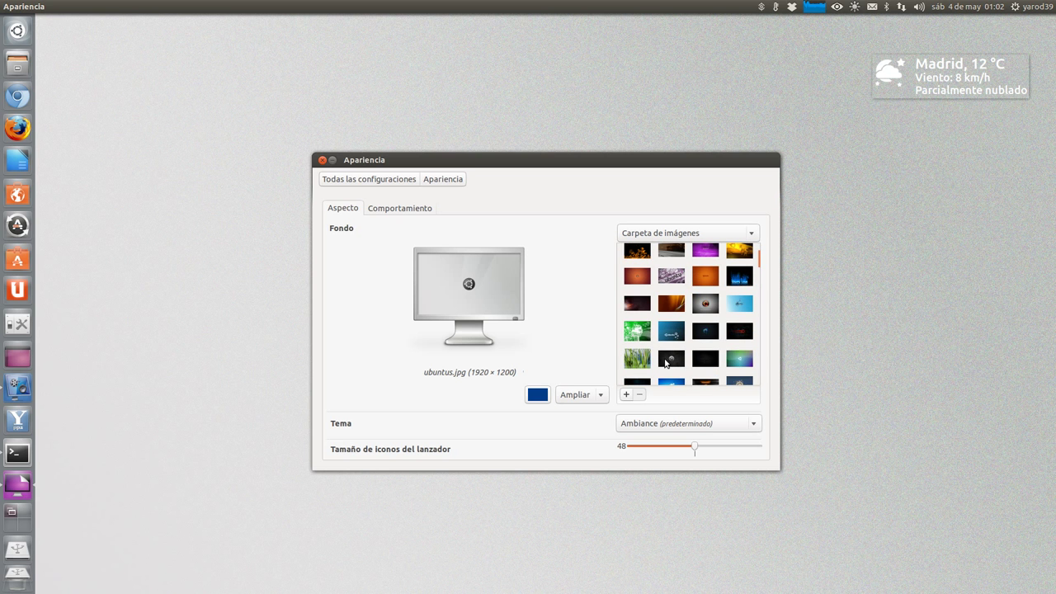
left_click(666, 362)
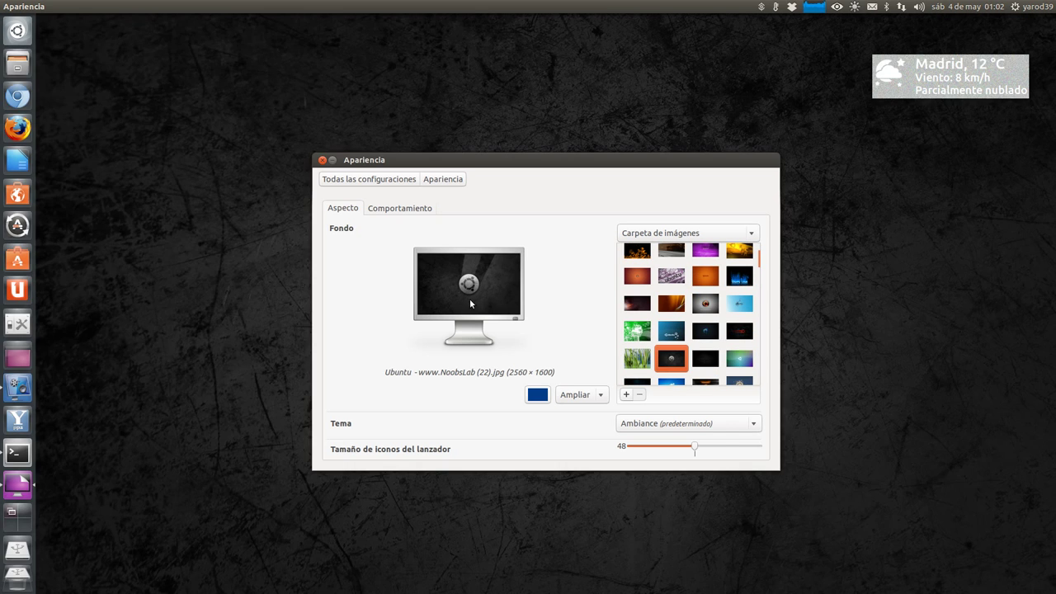
left_click(322, 160)
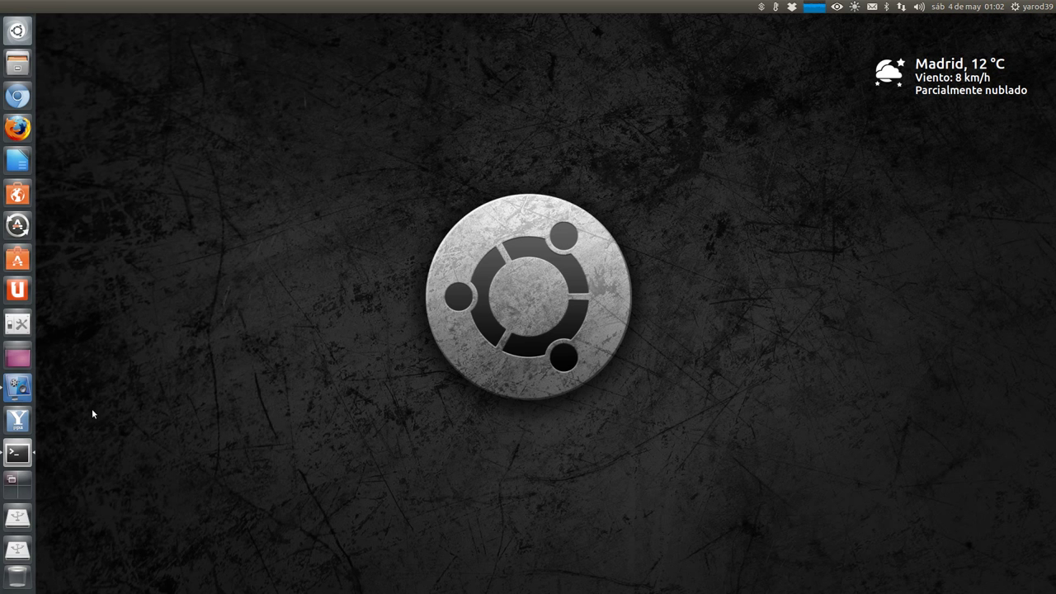
left_click(17, 387)
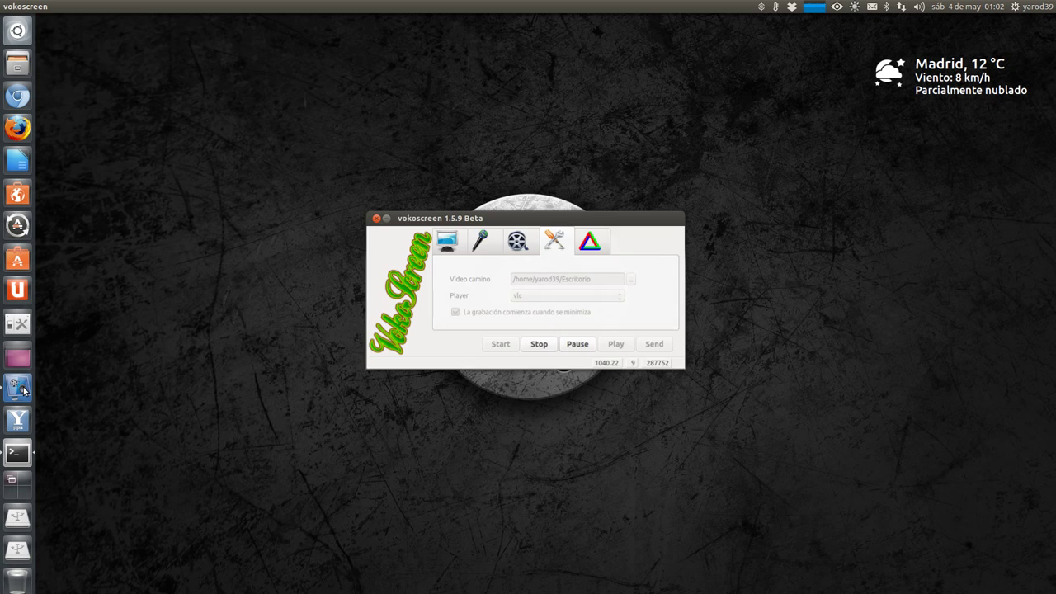